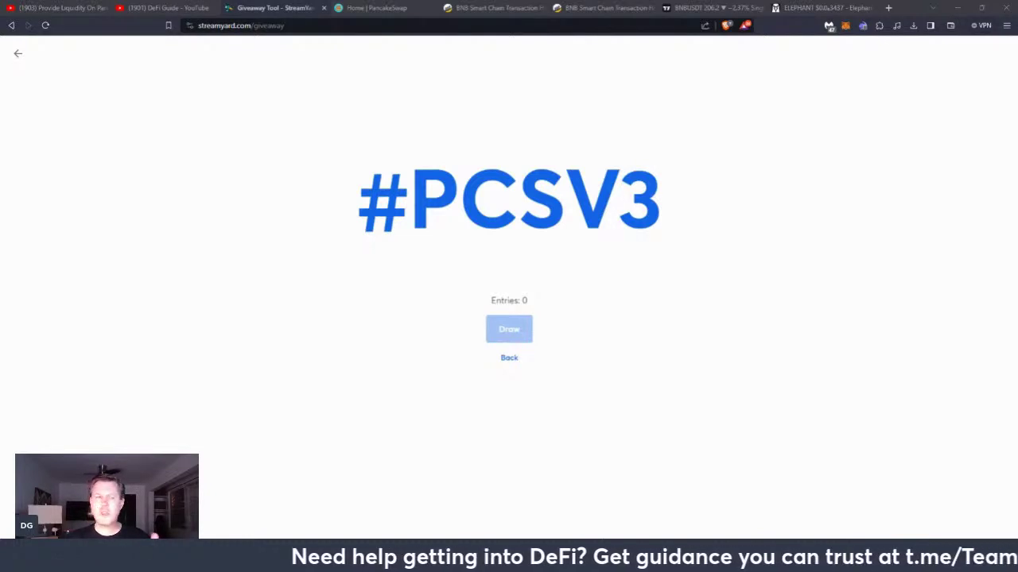
Select the #PCSV3 keyword while the giveaway climbs from 33 to 37 entries
drag(357, 190, 656, 196)
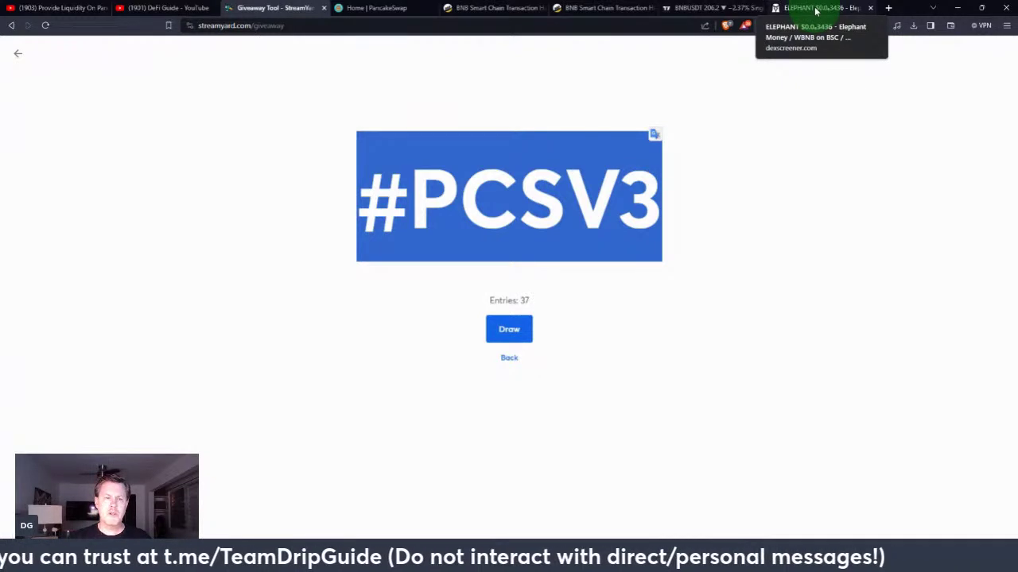
Draw a winner from the 38 #PCSV3 entries and switch to the YouTube stream page
click(508, 332)
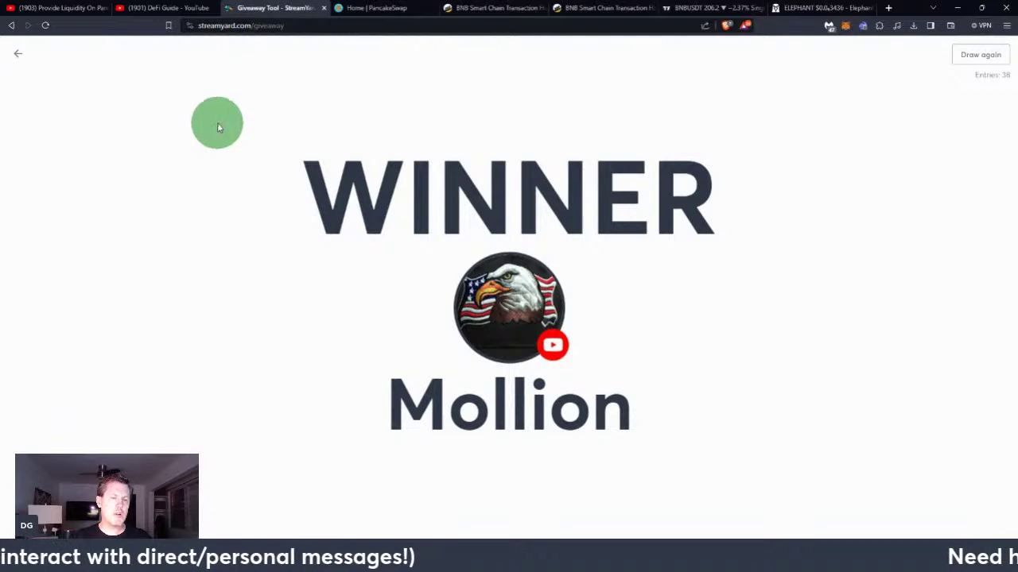
click(69, 11)
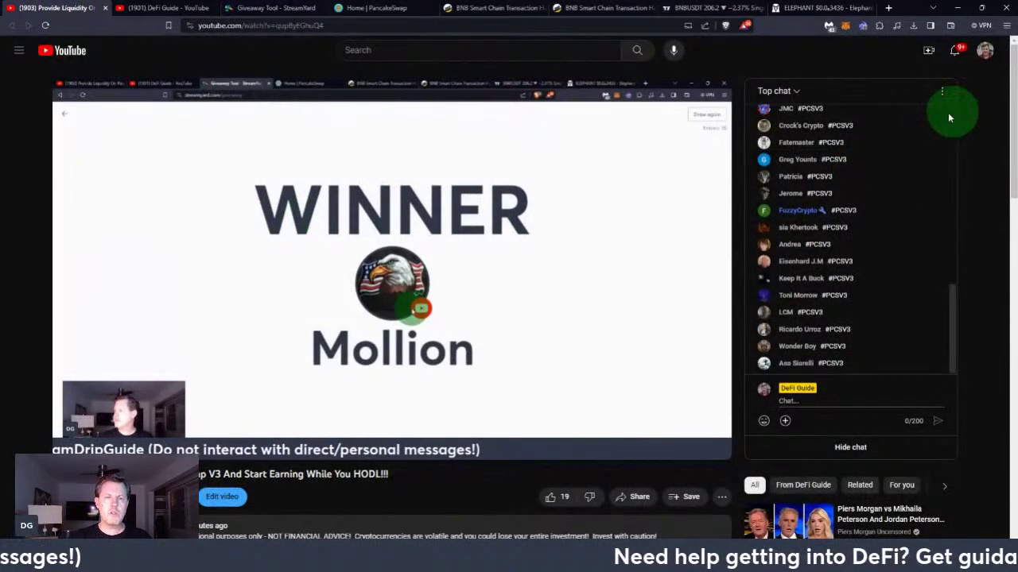
Switch the stream chat from Top chat to Live chat, then go to the ELEPHANT DEX Screener chart
click(797, 94)
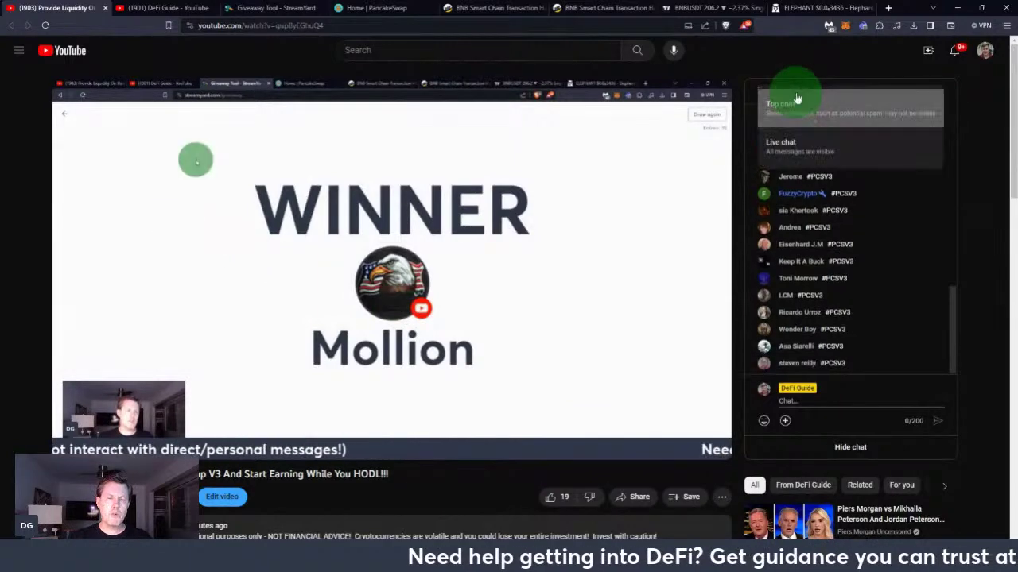
click(795, 141)
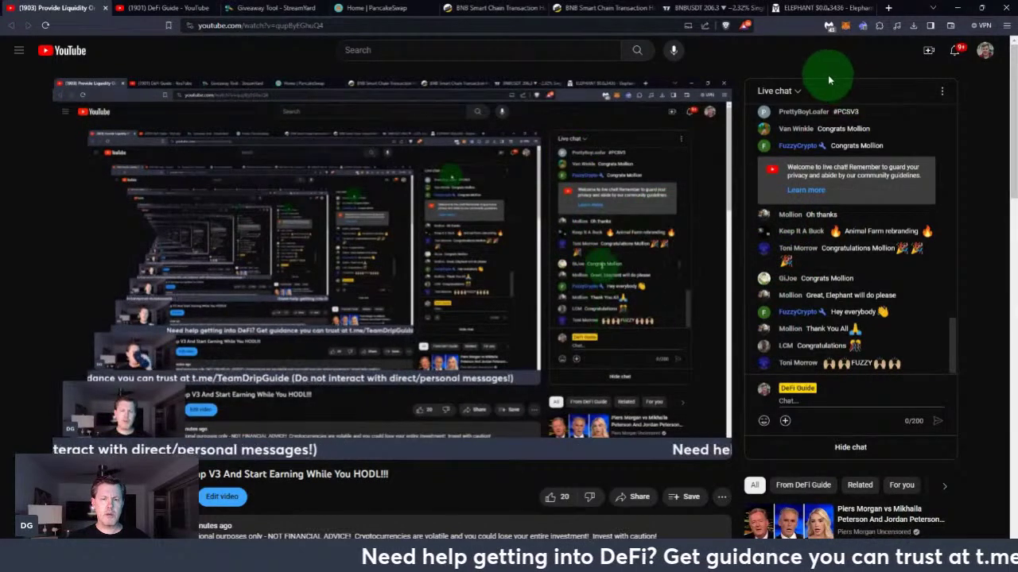
click(803, 9)
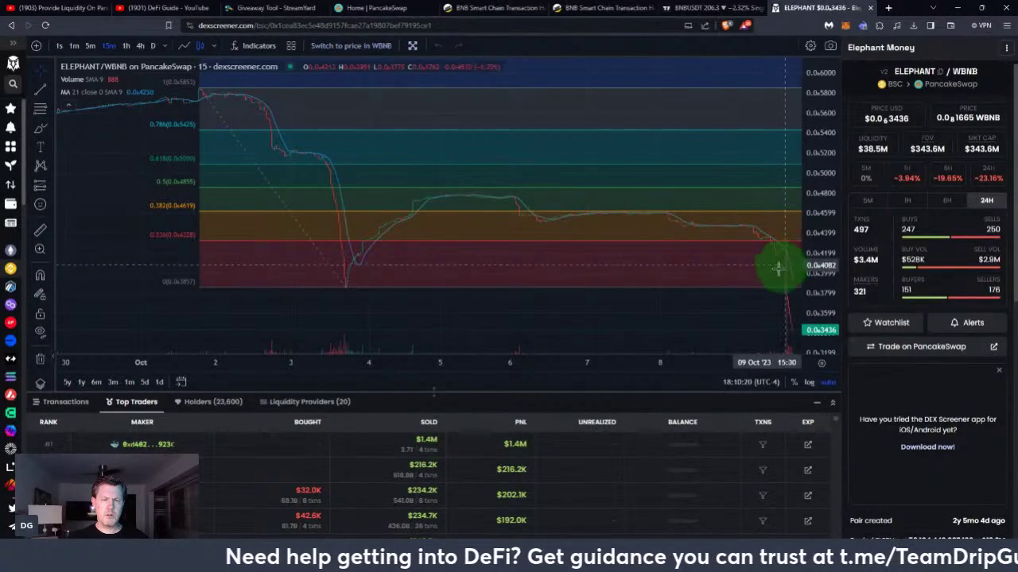
Zoom the ELEPHANT/WBNB chart in and out to inspect the Fibonacci levels and the drop
scroll(722, 251, up, 2)
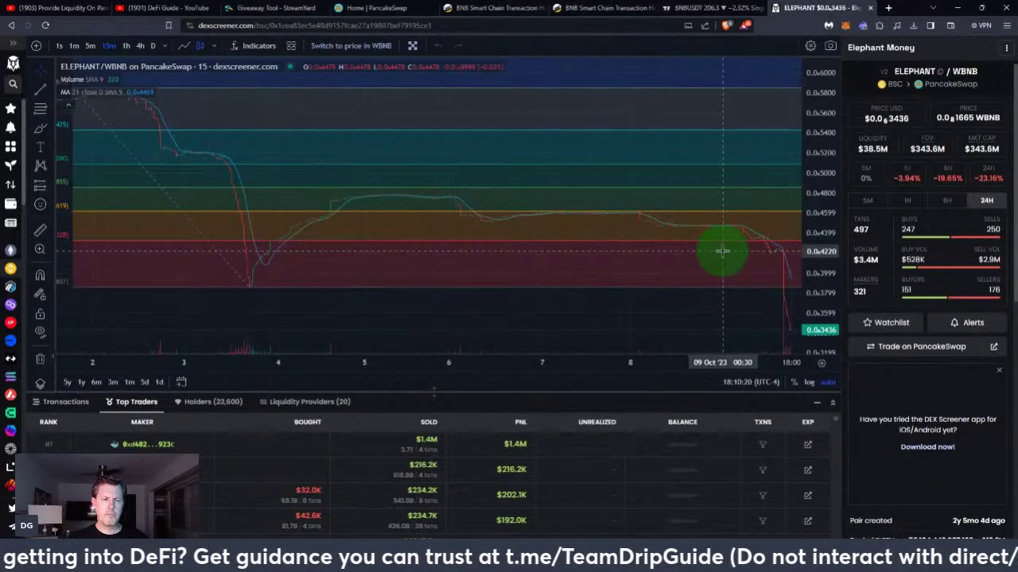
scroll(722, 251, up, 3)
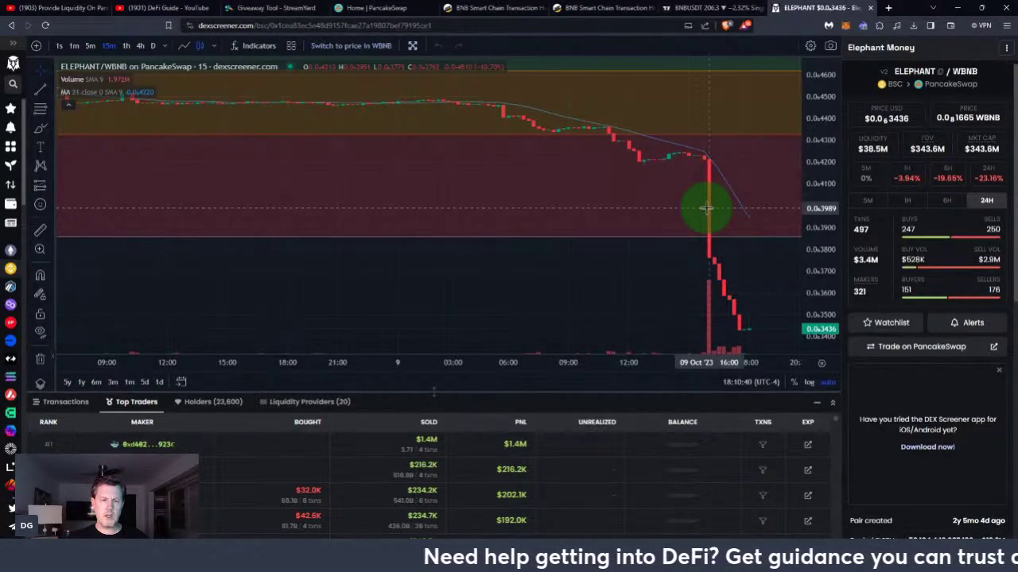
scroll(653, 268, down, 5)
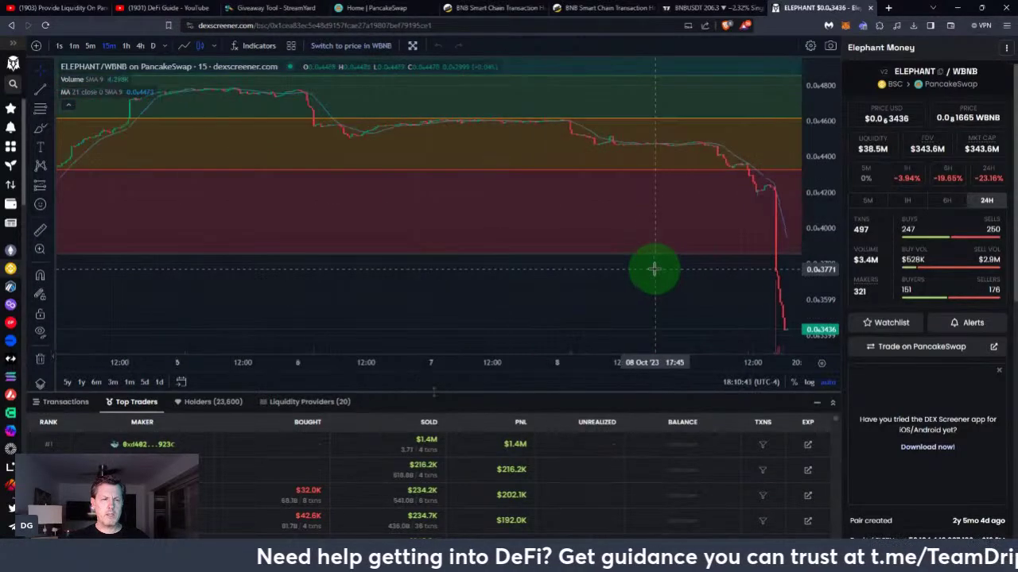
scroll(654, 269, down, 3)
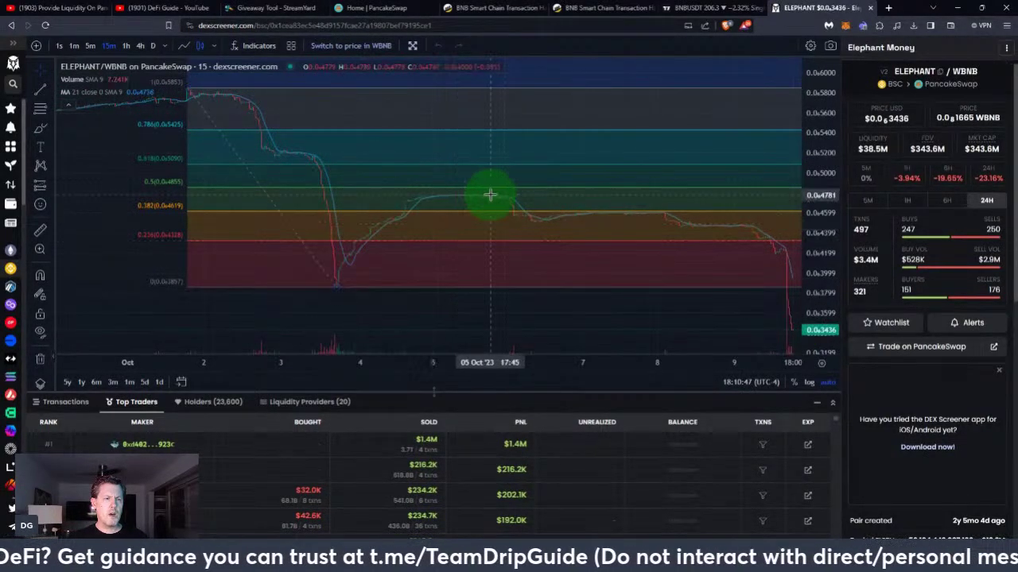
scroll(489, 235, down, 4)
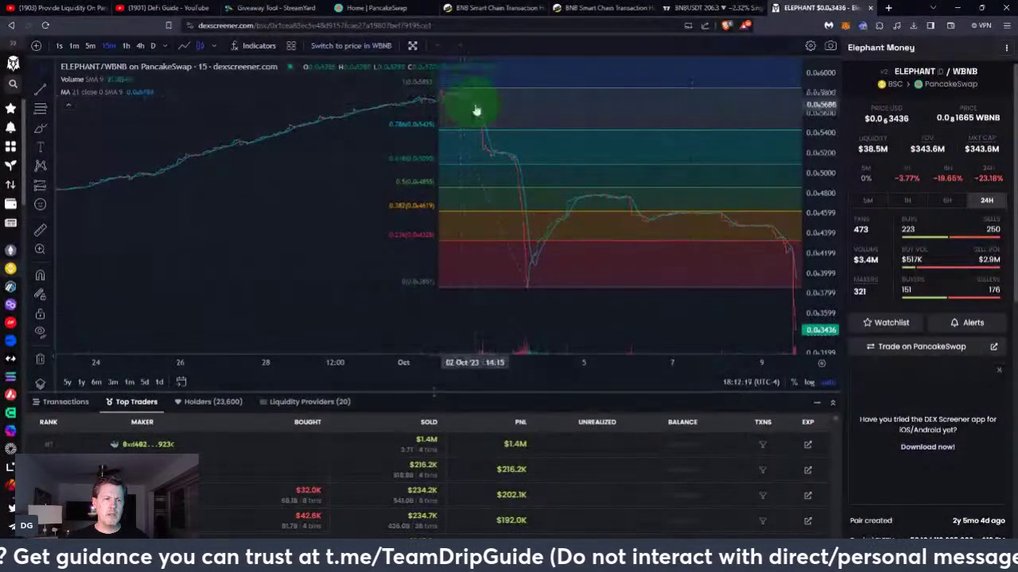
mouse_move(432, 104)
mouse_down()
mouse_move(466, 101)
mouse_move(500, 145)
mouse_move(511, 216)
mouse_move(570, 210)
mouse_up()
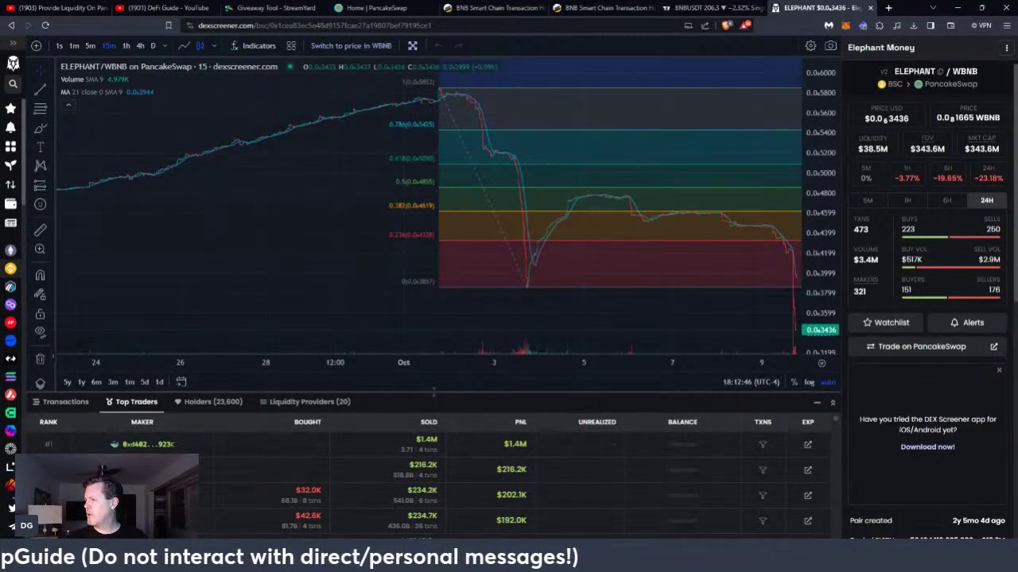
Return to the live stream, select 'Yes' in chat, then show DeFi Guide's basics search results
click(62, 10)
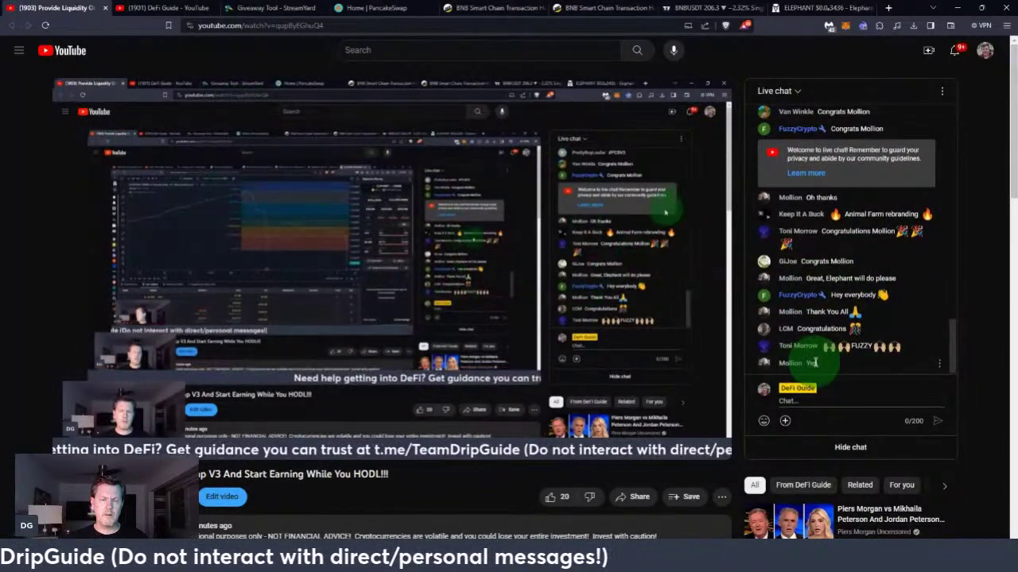
drag(799, 363, 843, 365)
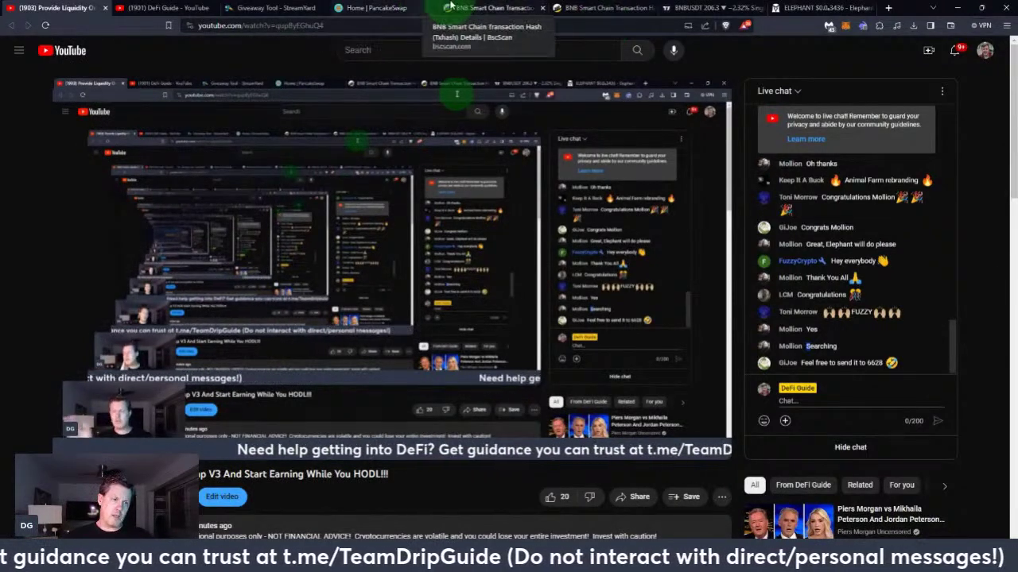
click(166, 7)
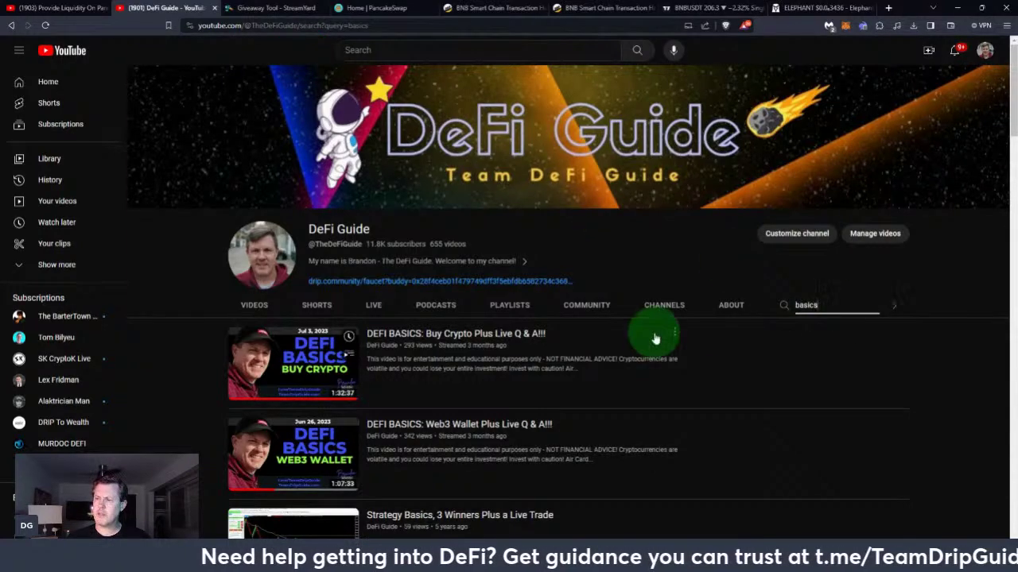
Scroll through the DeFi Guide basics videos, then return to the live stream watch page
scroll(676, 390, down, 1)
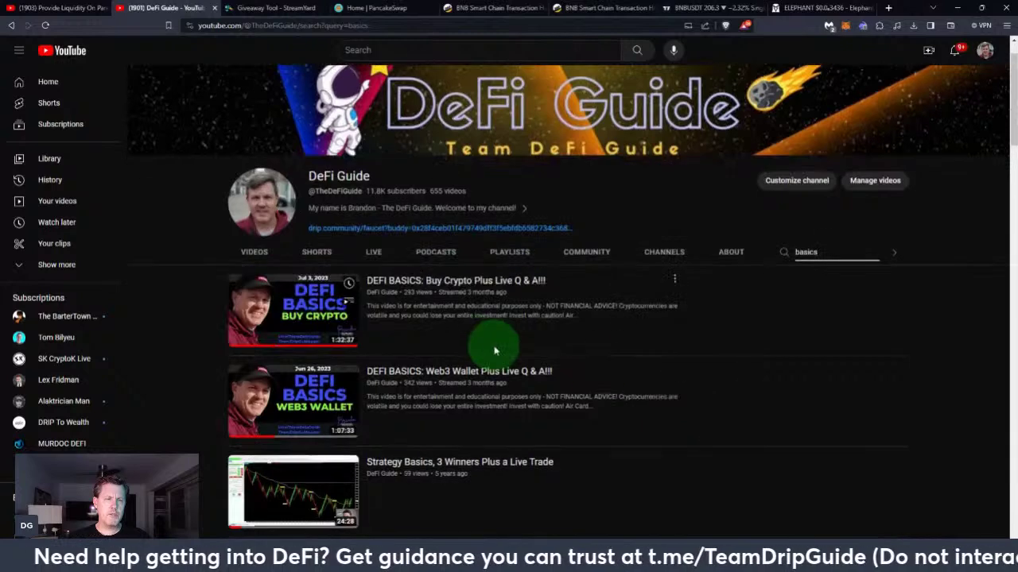
scroll(455, 314, up, 1)
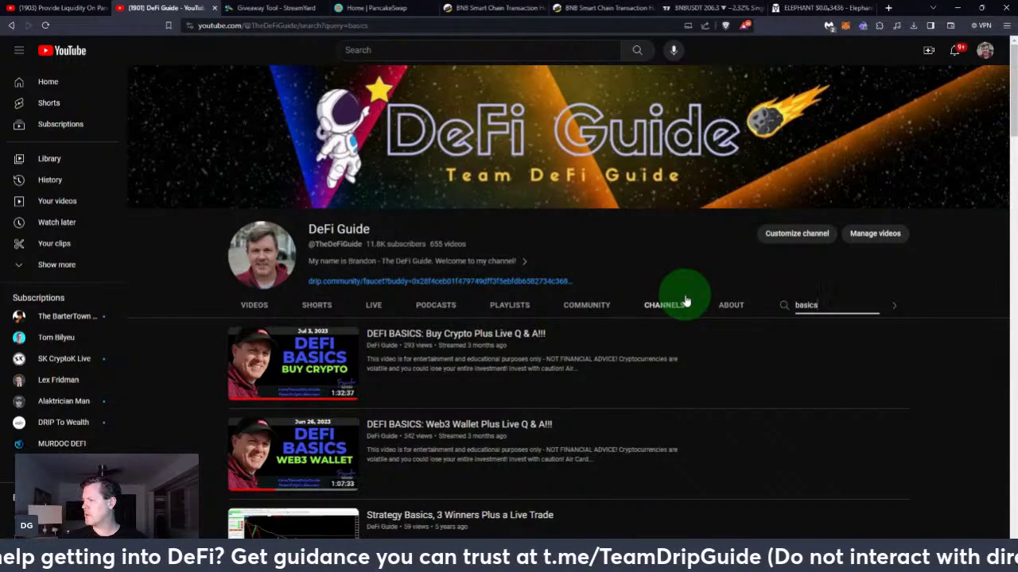
click(76, 8)
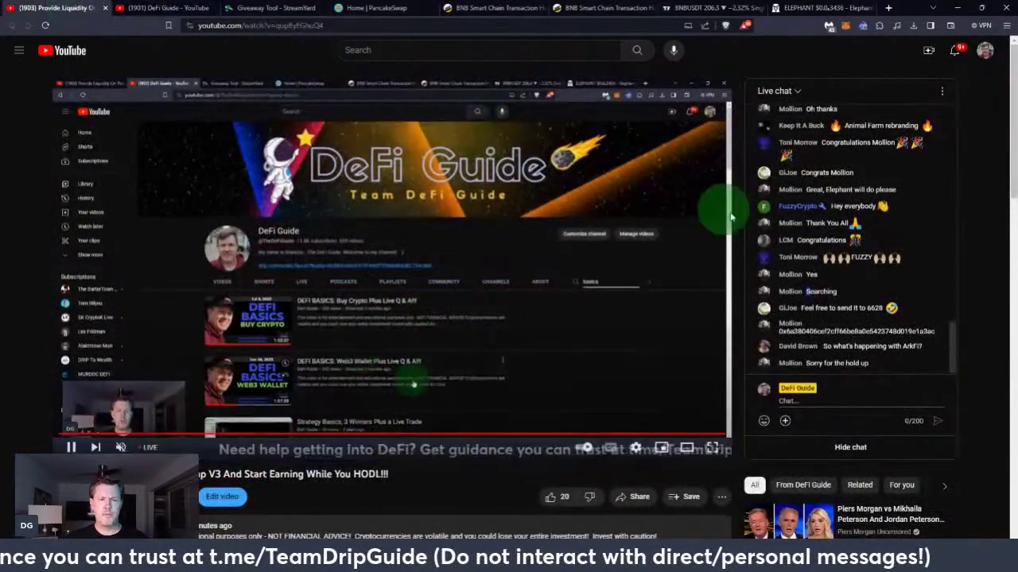
Select the wallet address in chat and expand the stream description to reveal its links
double_click(858, 332)
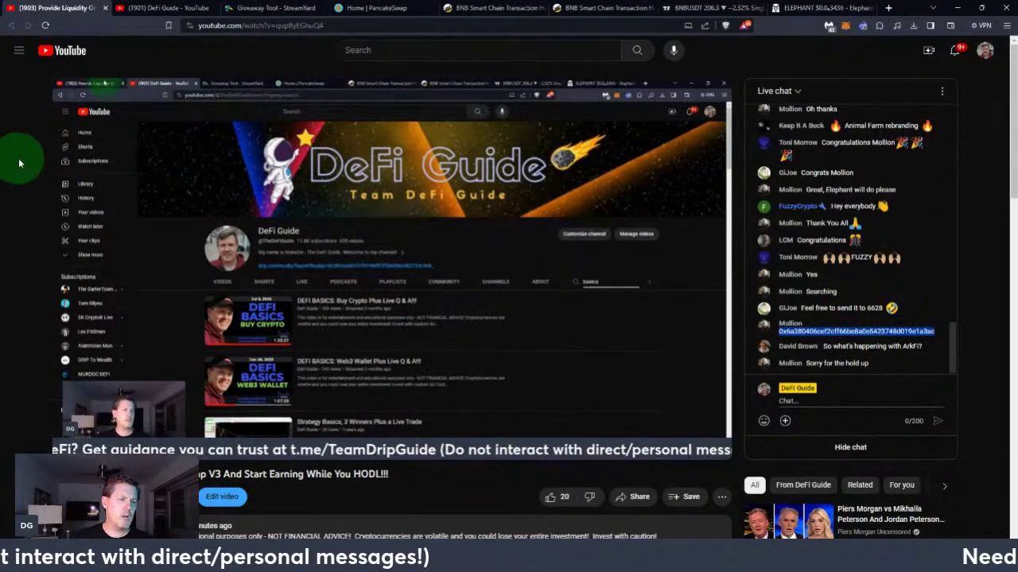
scroll(23, 163, down, 5)
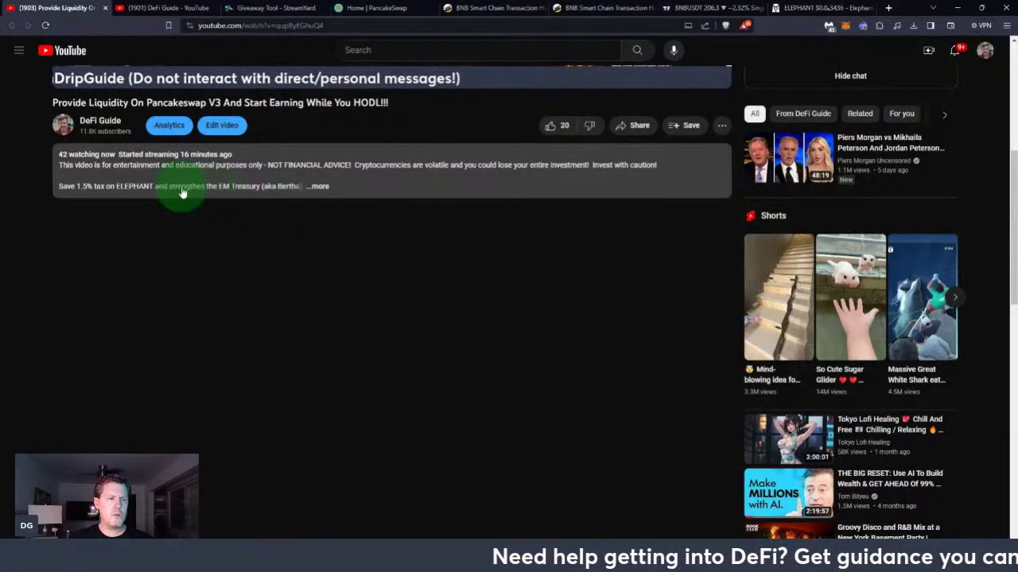
click(318, 191)
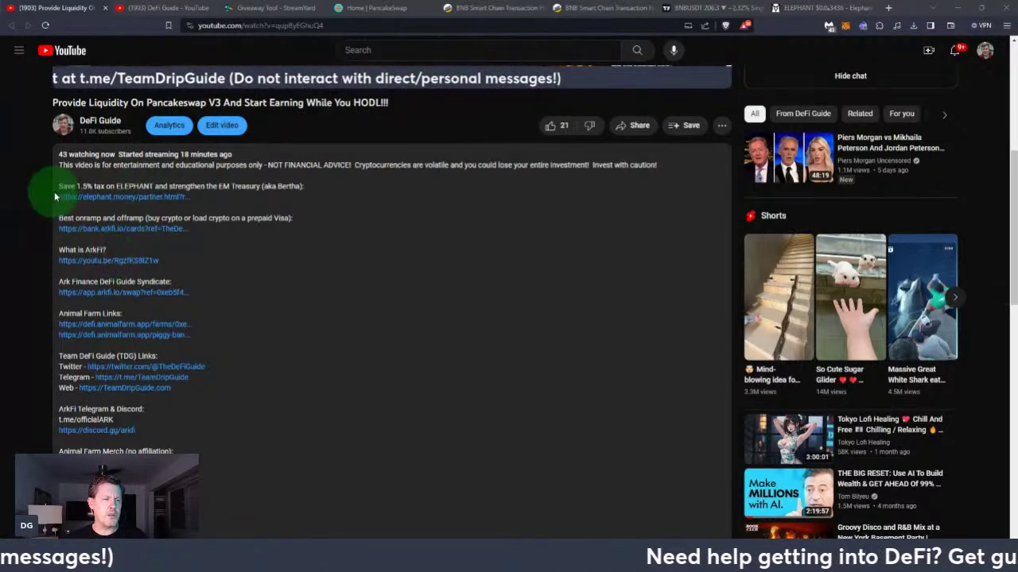
Open the elephant.money HERD referral link and update the partner to the referral address
click(104, 198)
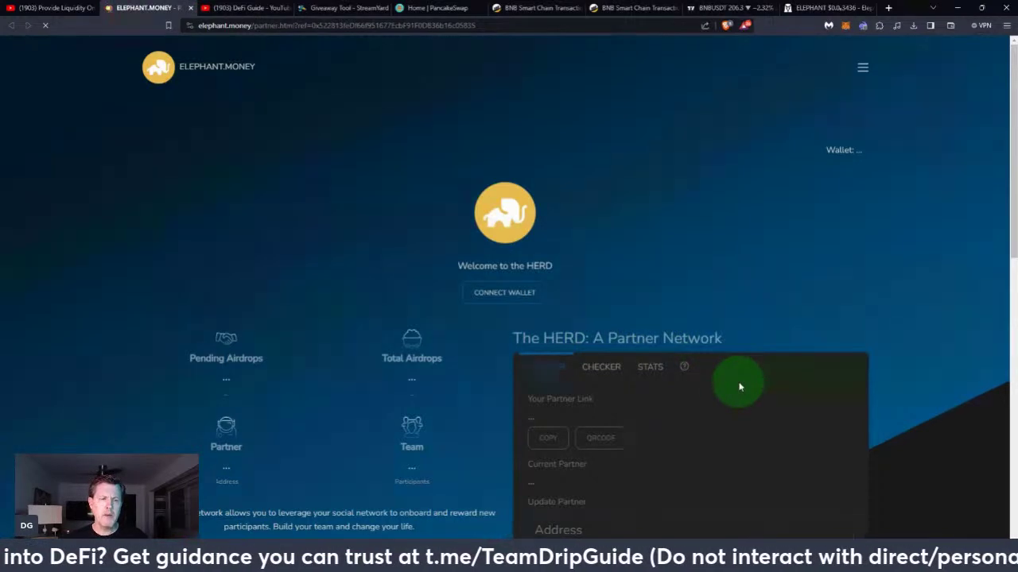
scroll(739, 385, down, 3)
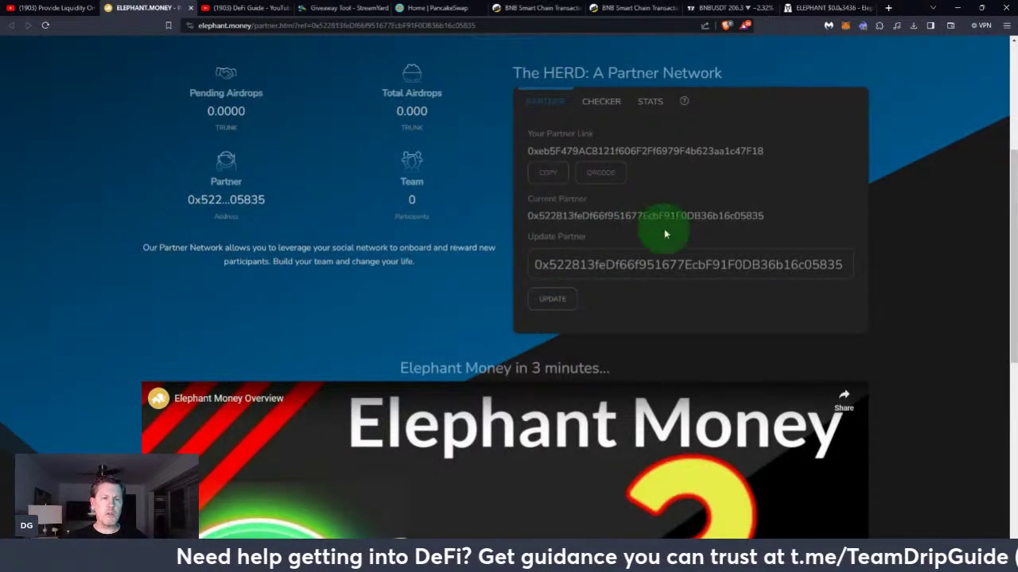
scroll(556, 262, up, 2)
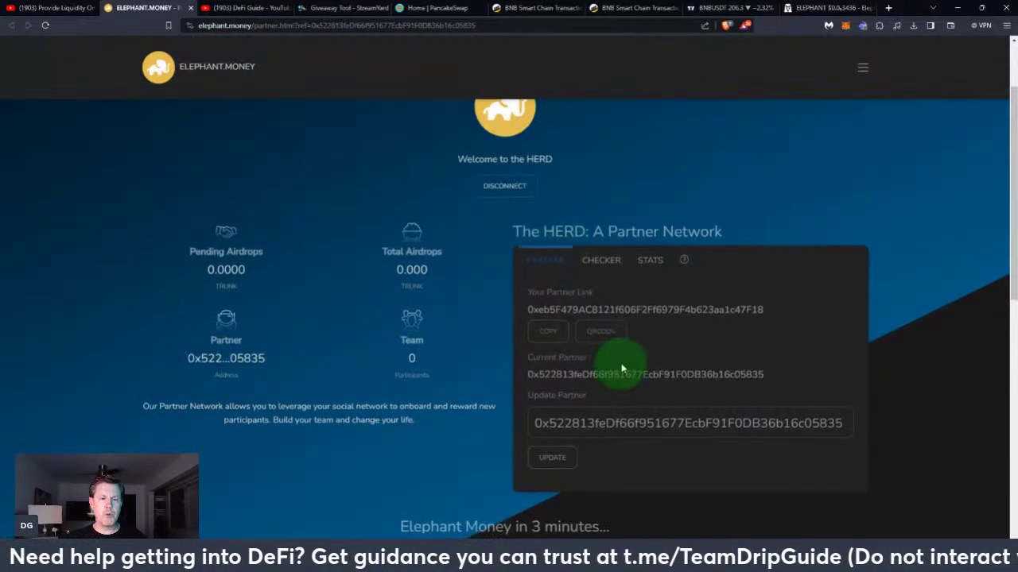
scroll(608, 363, down, 1)
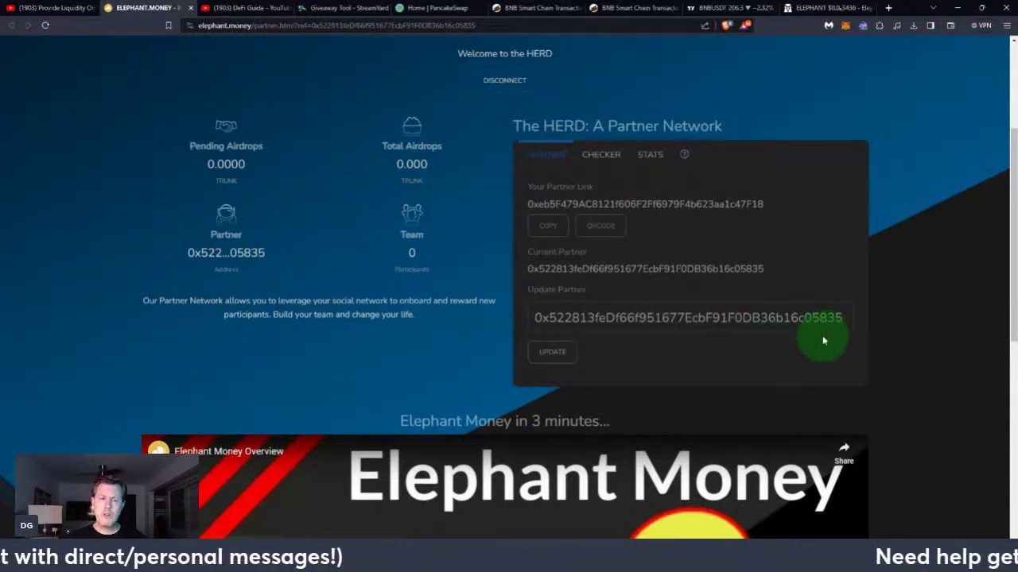
click(552, 352)
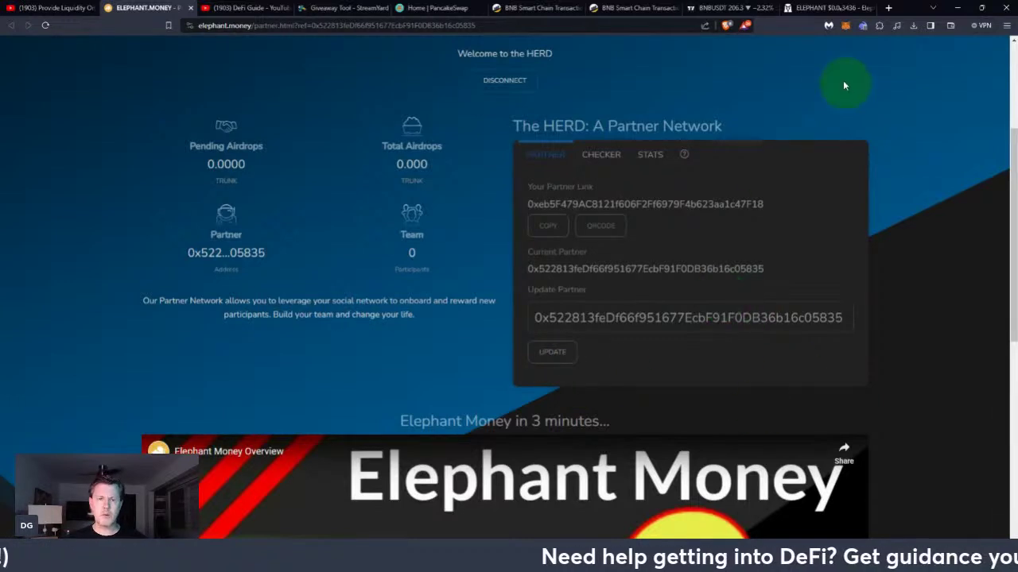
scroll(849, 71, up, 3)
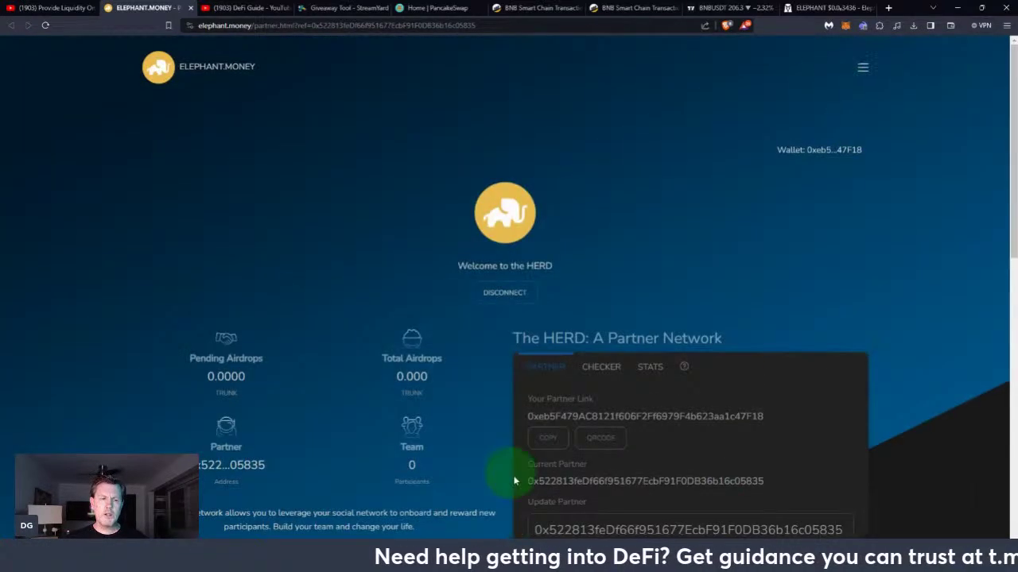
Navigate to the Elephant.money dashboard from the site menu
click(864, 72)
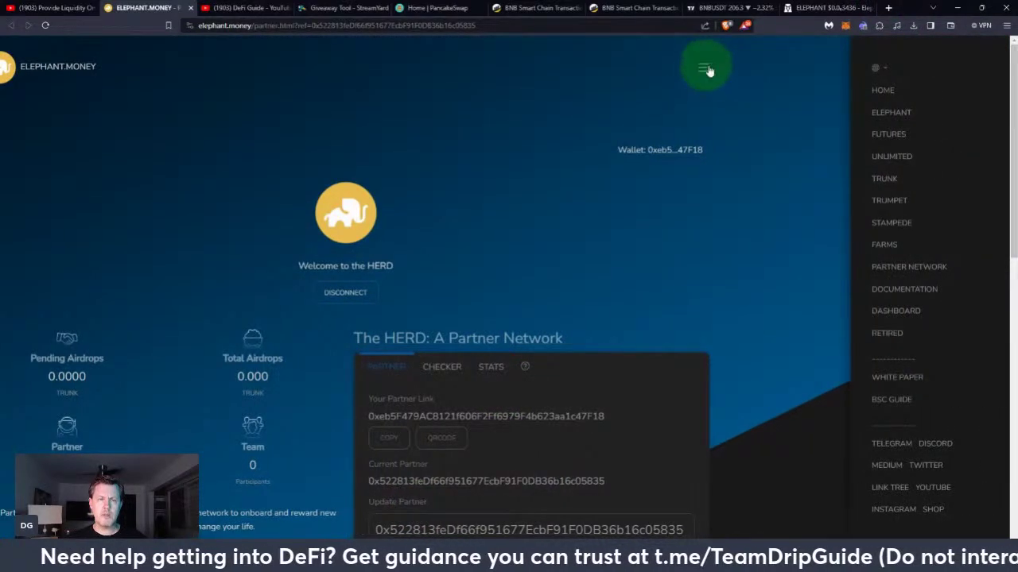
click(890, 120)
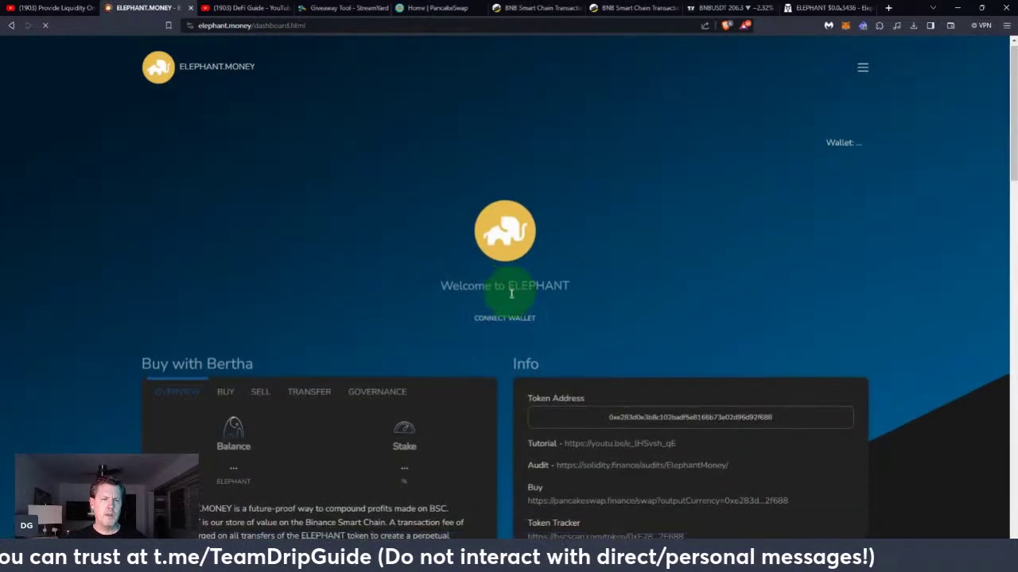
scroll(501, 286, down, 3)
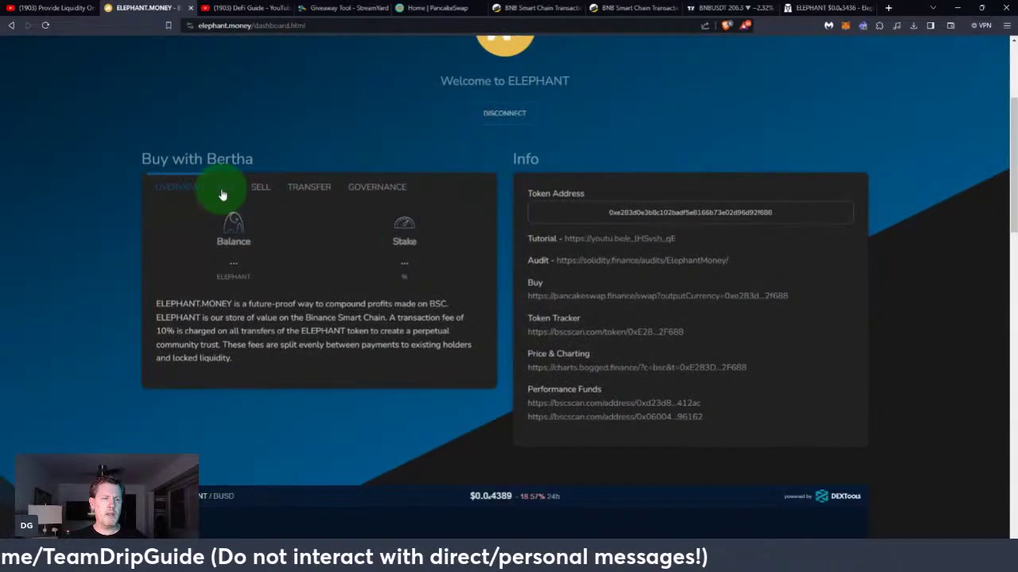
Toggle the Bertha panel between BUY and SELL, ending on the BNB buy form
click(222, 195)
click(251, 188)
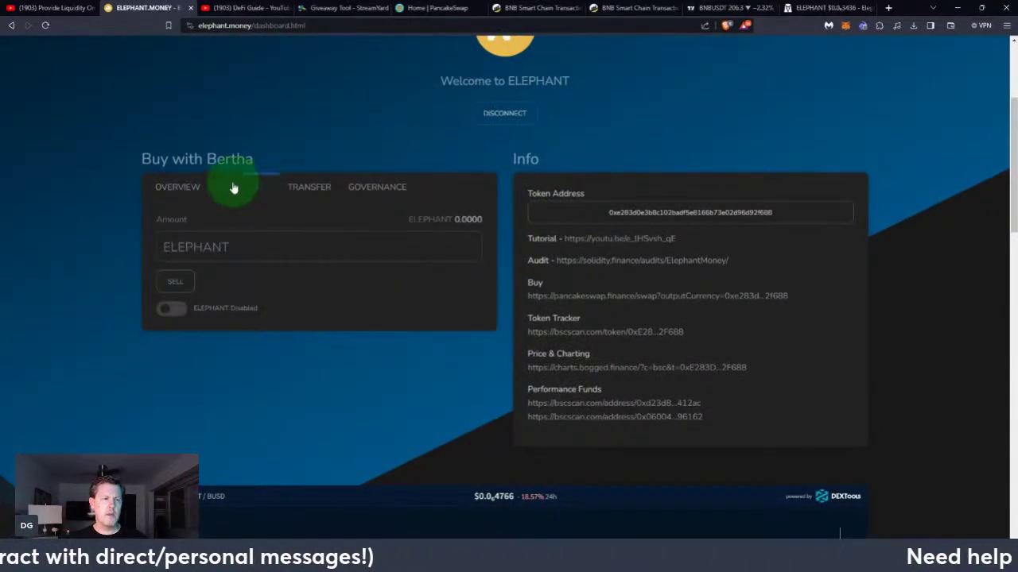
click(229, 189)
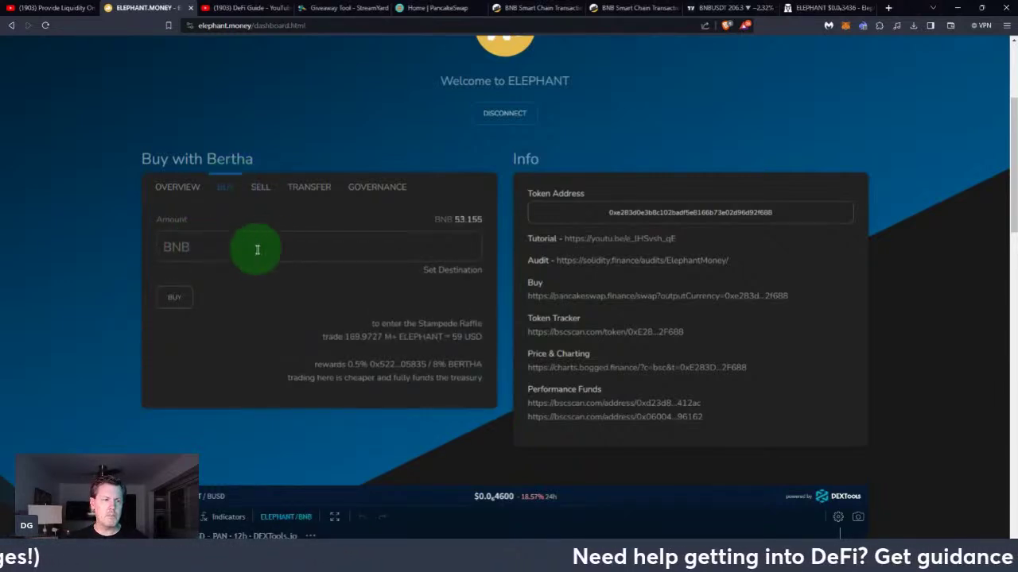
click(263, 188)
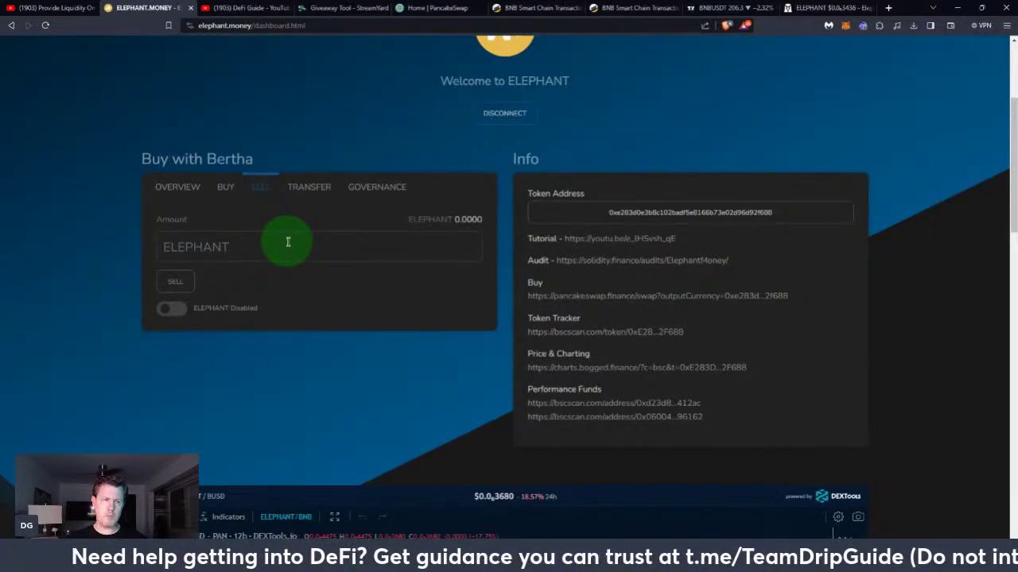
click(226, 187)
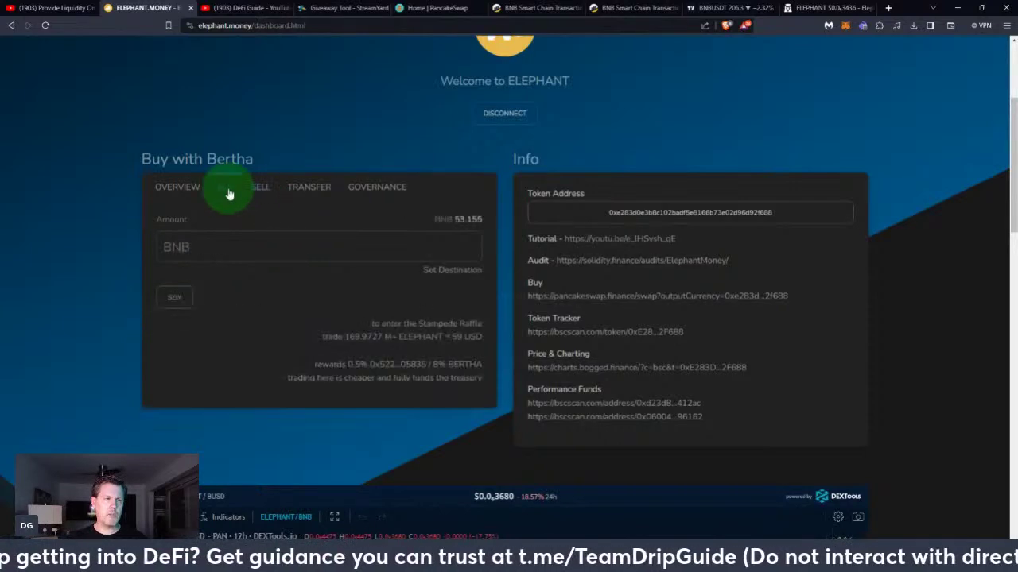
Check the live stream player and chat, then return to the Elephant dashboard's Bertha buy form
click(61, 10)
scroll(926, 276, up, 4)
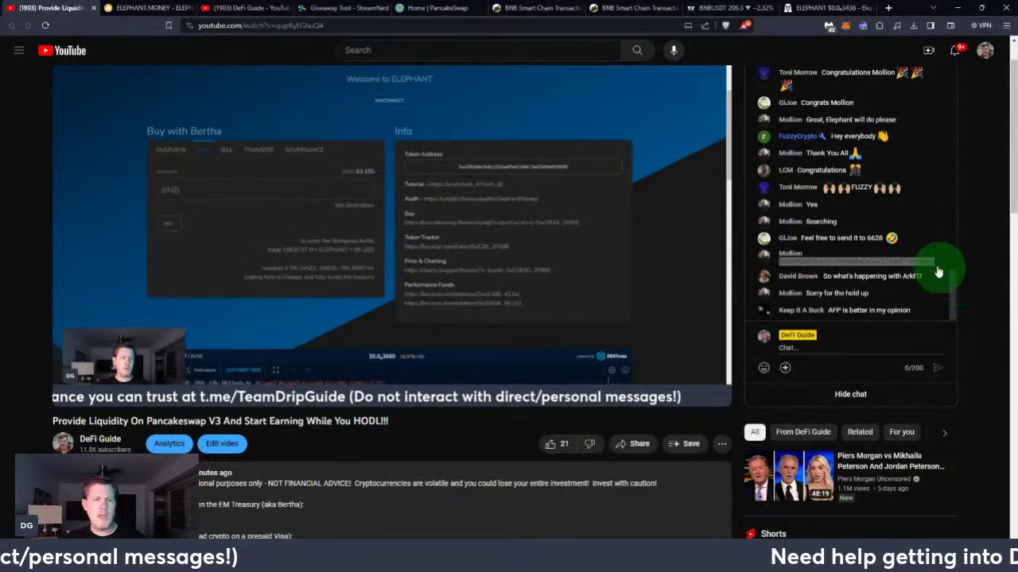
click(147, 8)
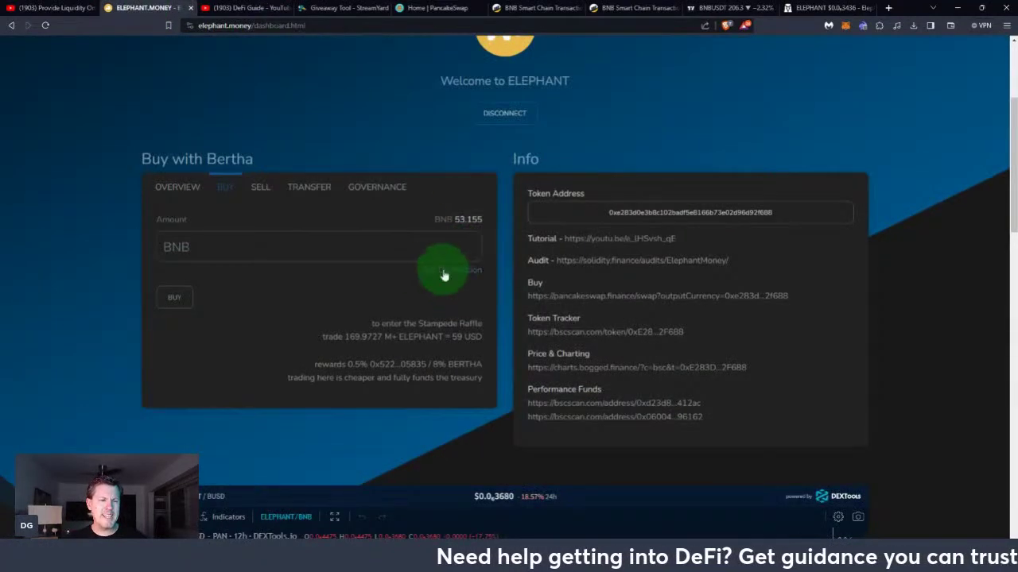
Add a separate destination address to the Bertha buy and paste in a saved wallet address
click(465, 271)
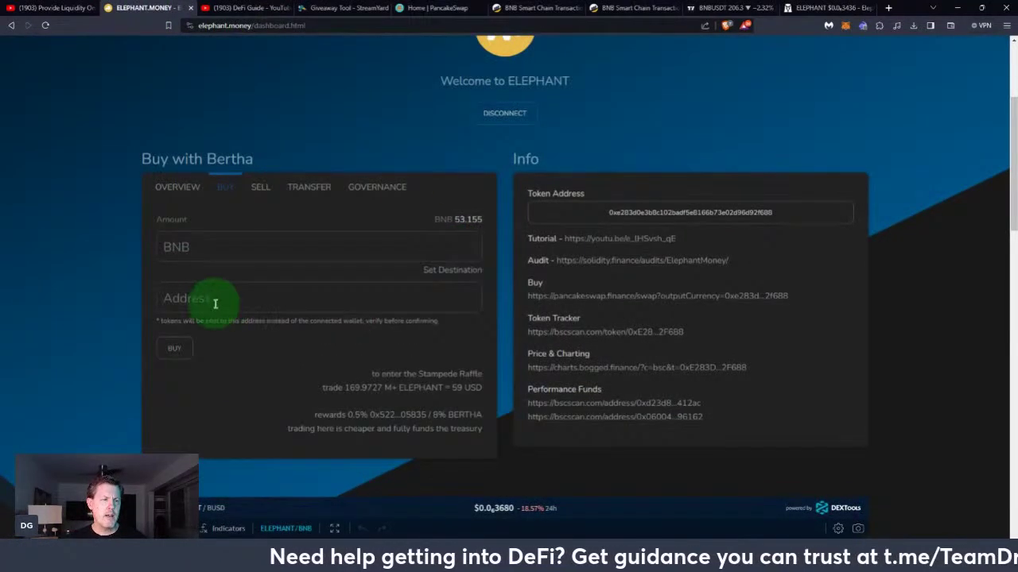
click(215, 304)
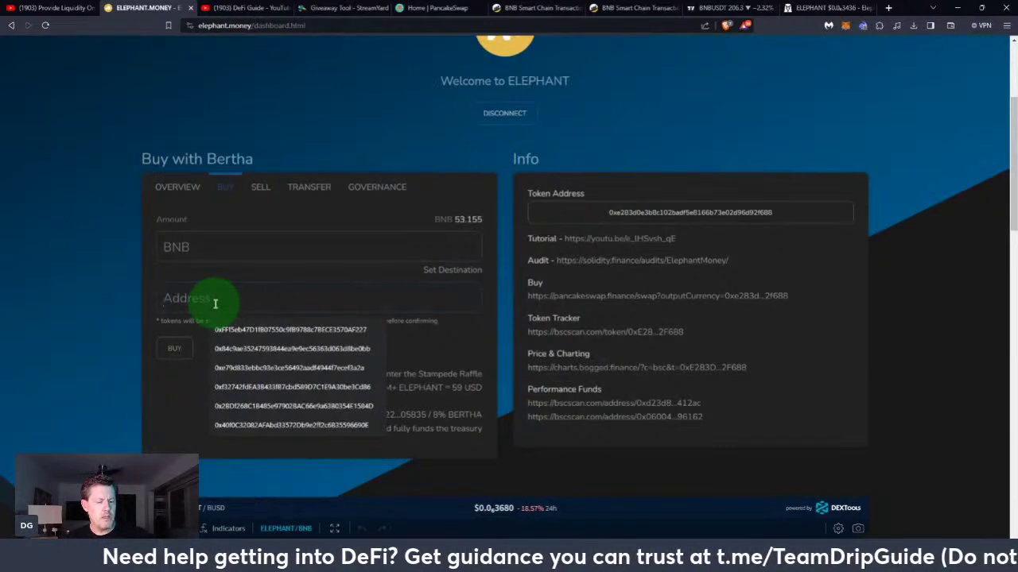
text(0x6a380406cef2cff66be8a0e5423748d019e1a3ac)
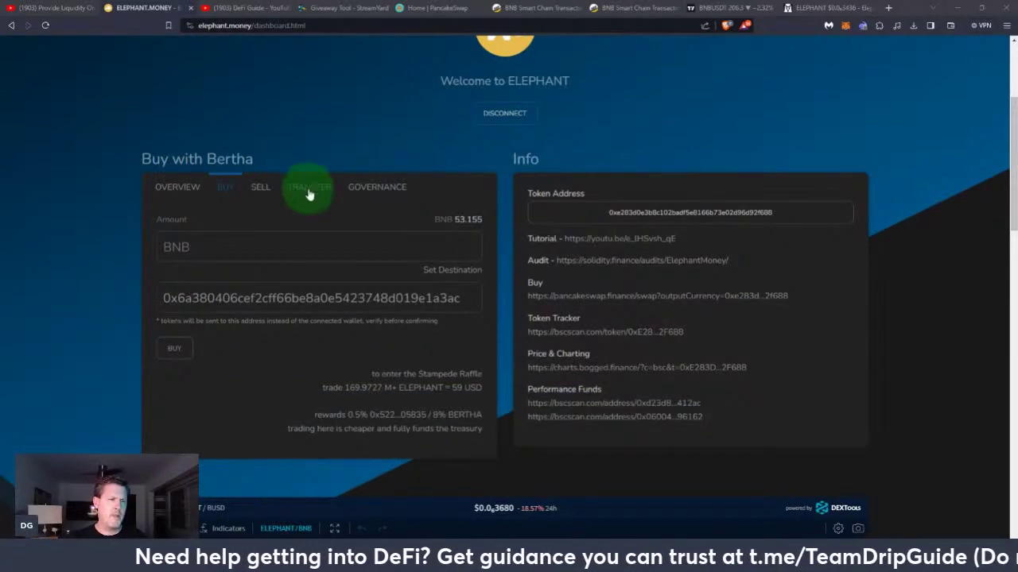
Enter 0.08 BNB as the buy amount and submit the ELEPHANT purchase for wallet signing
click(203, 243)
text(0)
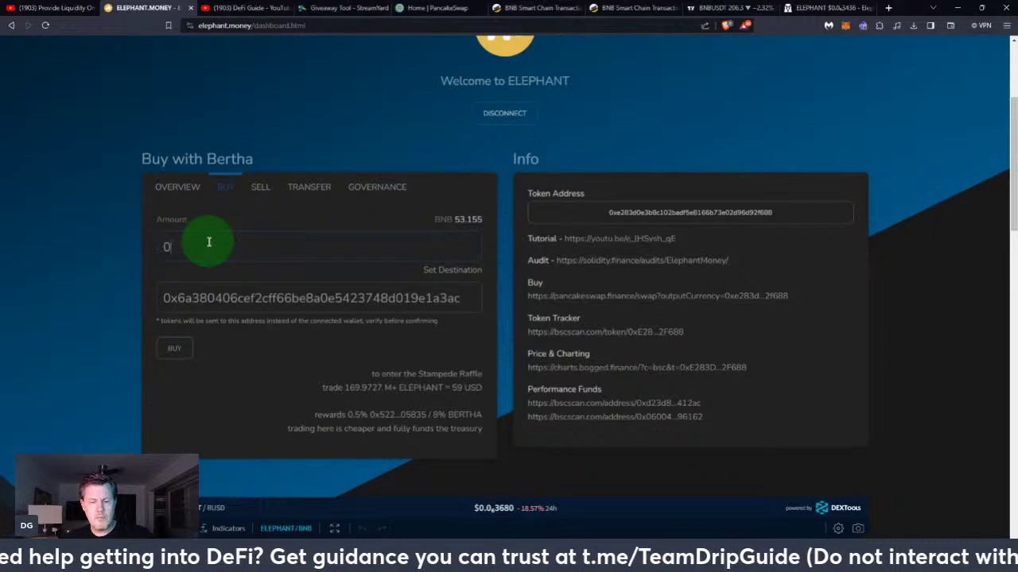
text(.08)
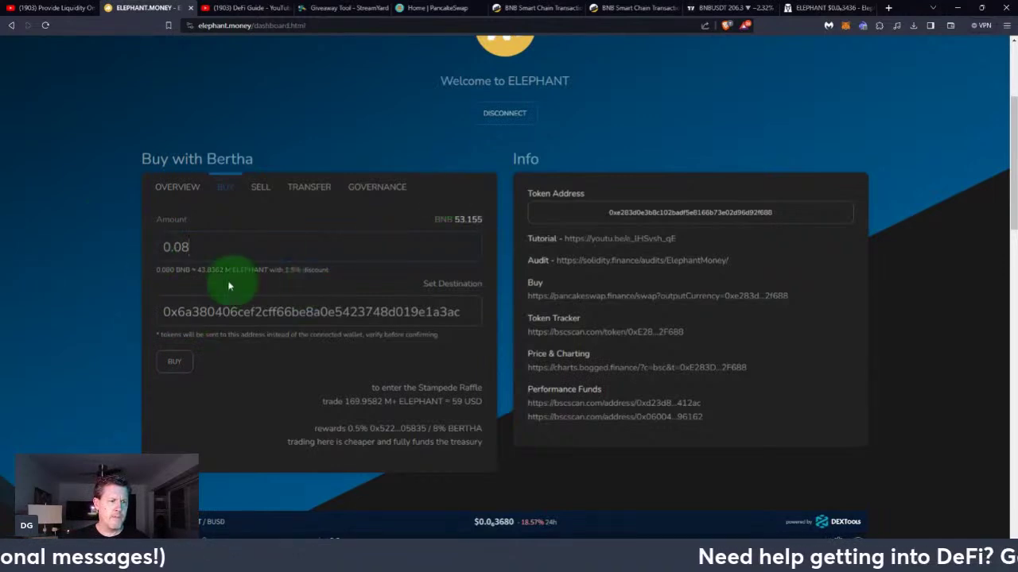
click(174, 368)
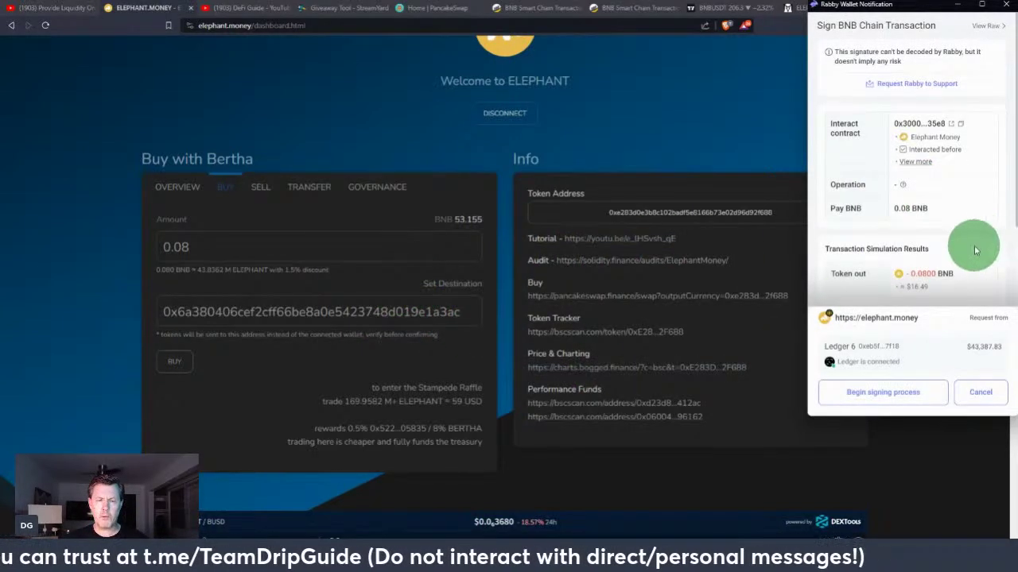
Check the 0.002 BNB gas fee in Rabby and begin signing the 0.08 BNB purchase
scroll(958, 229, down, 3)
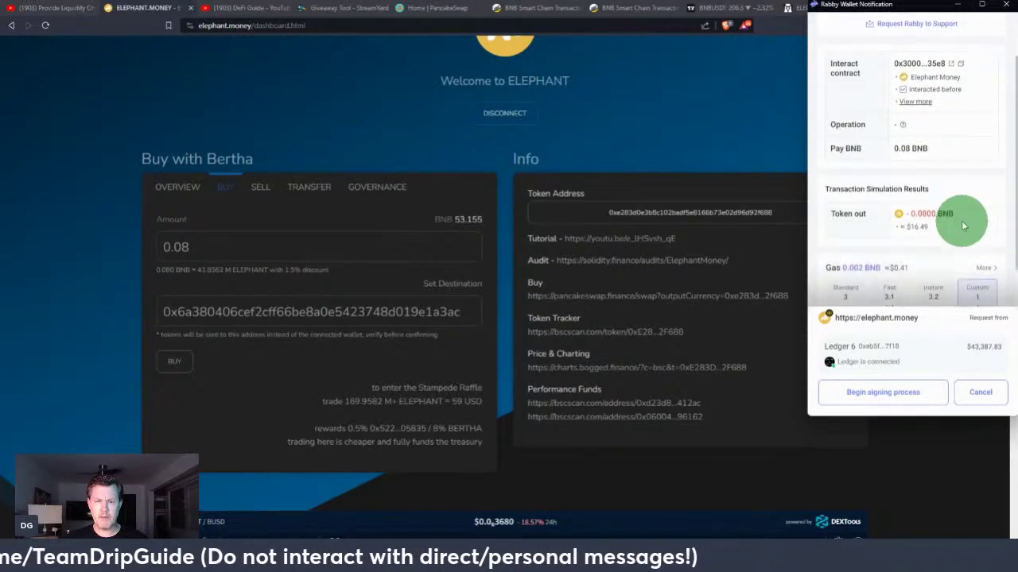
click(889, 393)
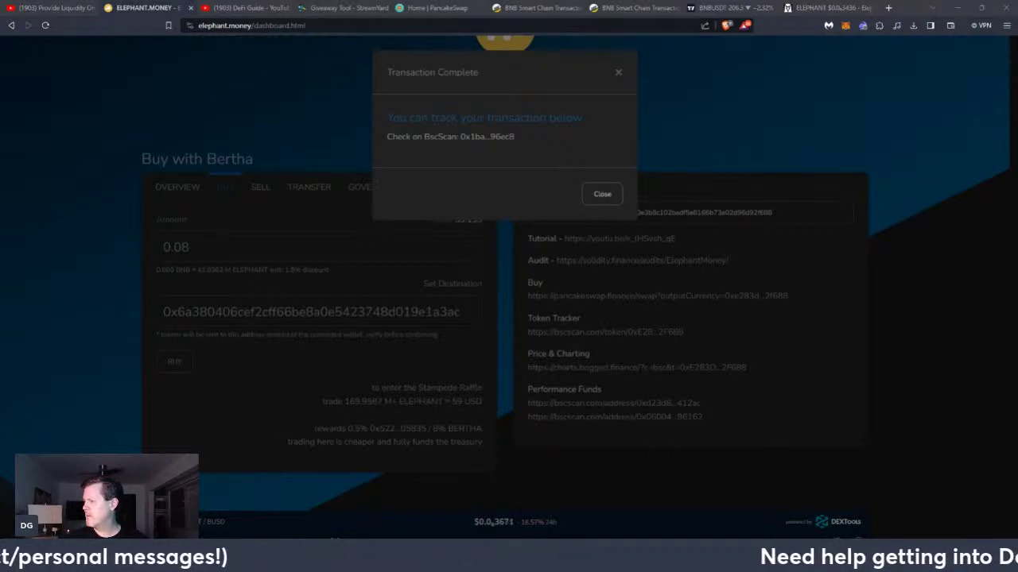
Open the purchase on BscScan and highlight the 239,542.07 tokens transferred
click(479, 140)
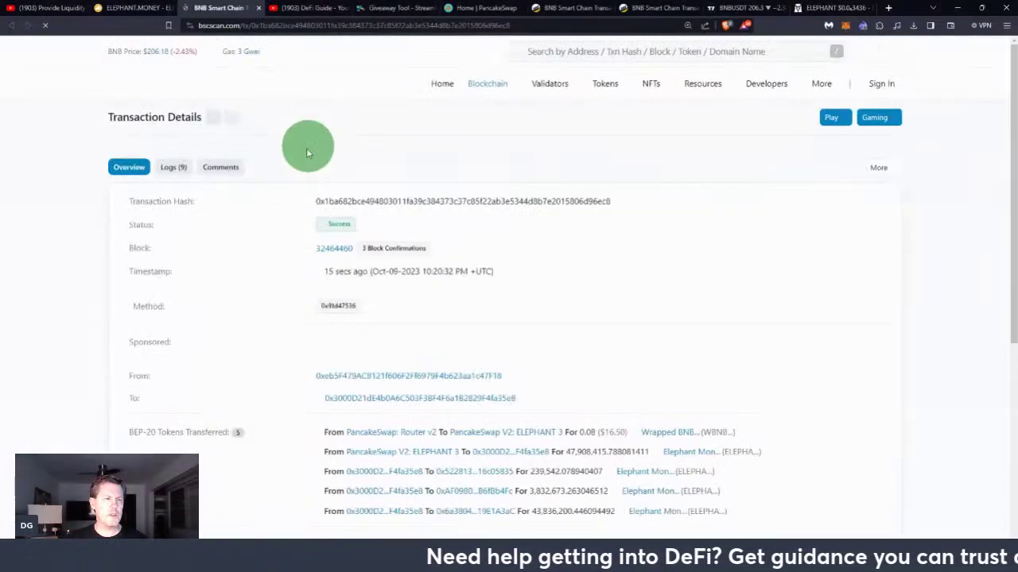
scroll(413, 257, down, 2)
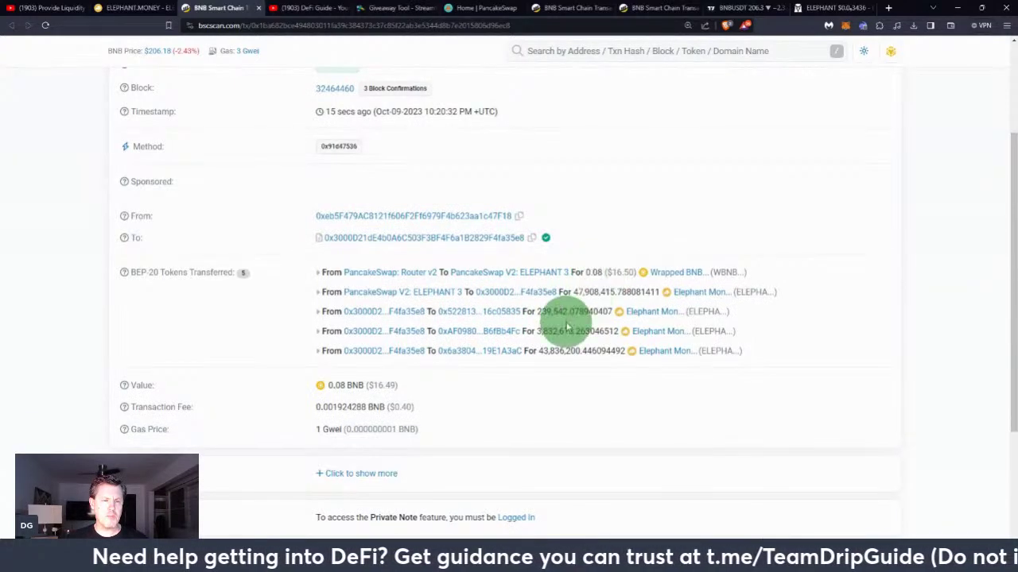
scroll(561, 314, down, 1)
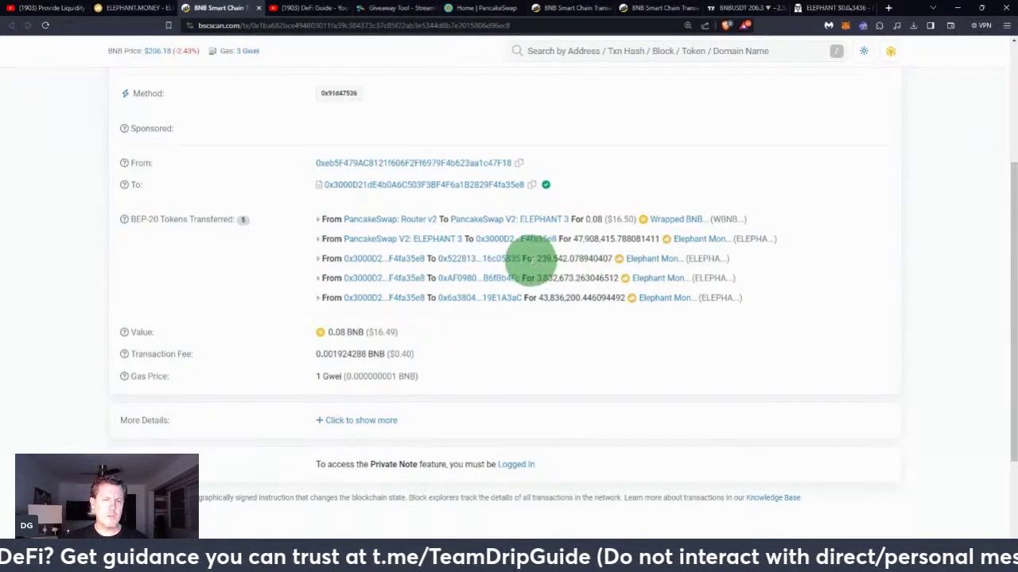
drag(537, 258, 579, 258)
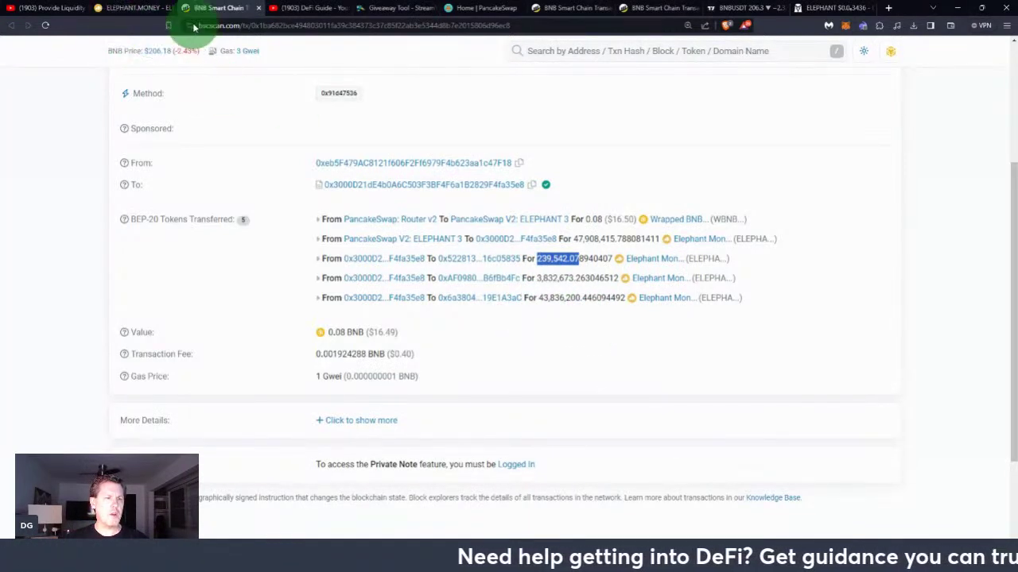
click(284, 5)
mouse_move(460, 426)
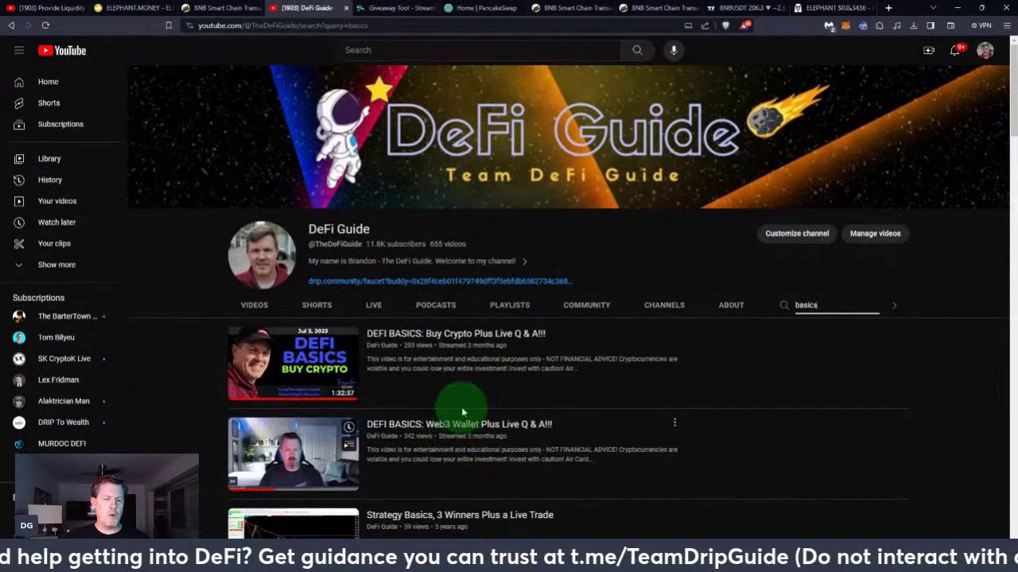
mouse_move(499, 346)
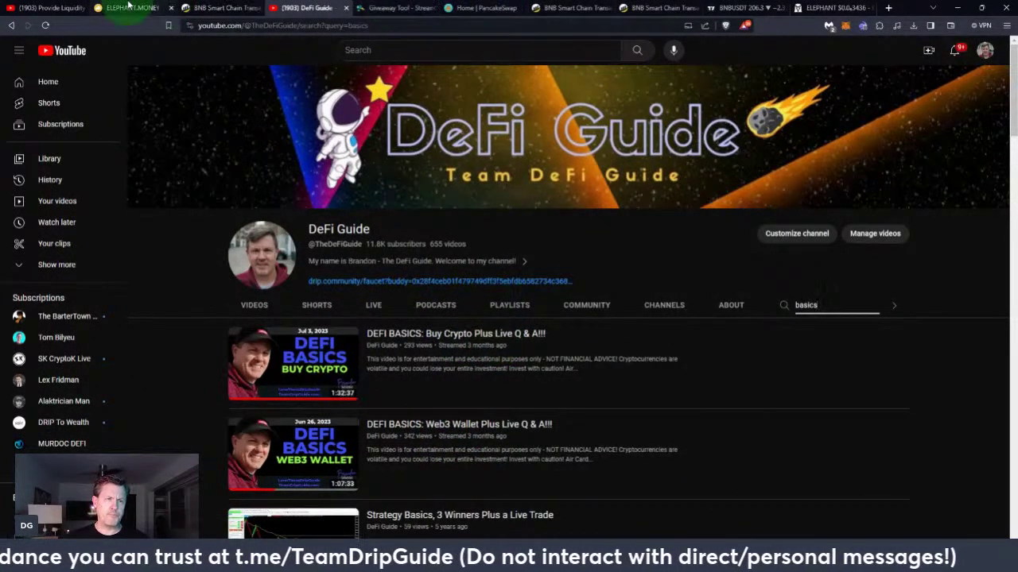
click(484, 9)
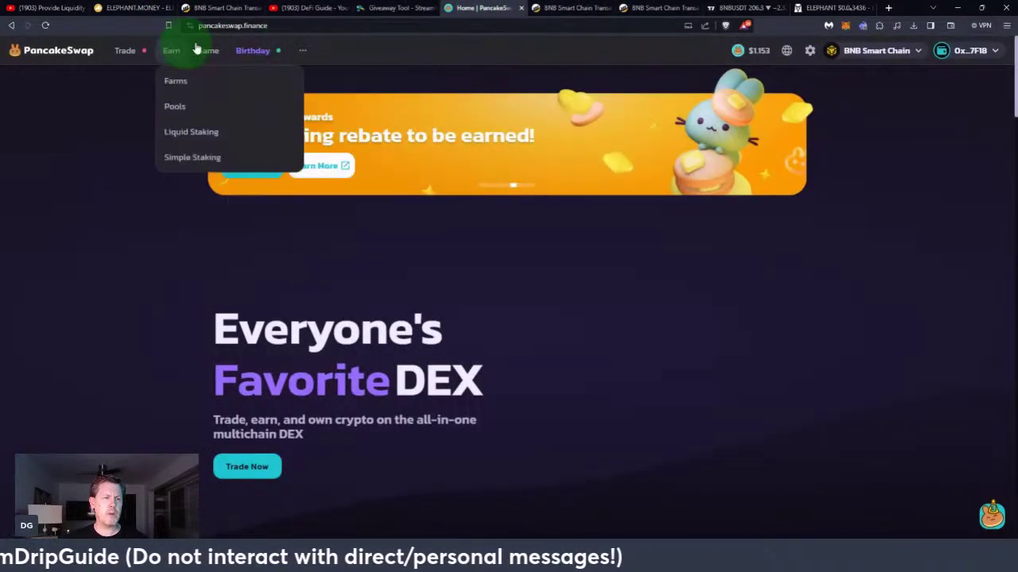
Select the pancakeswap.finance address on the connected PancakeSwap home page
mouse_move(315, 53)
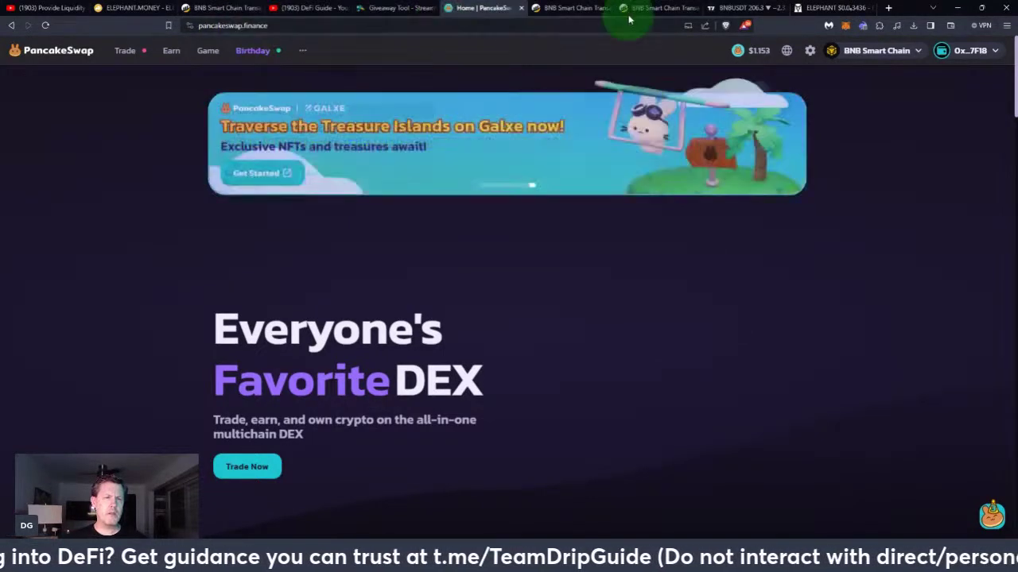
click(270, 25)
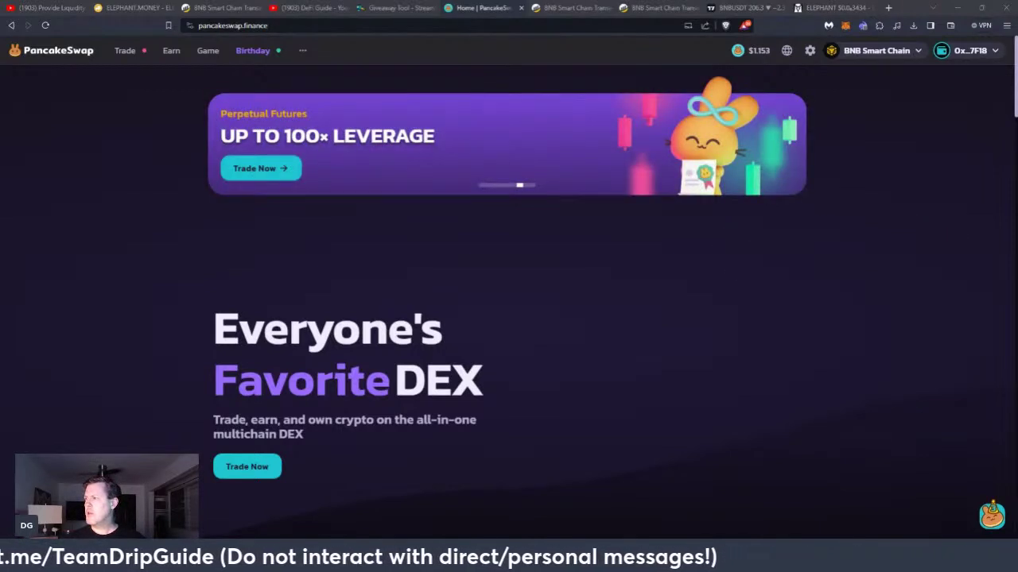
Highlight the pancakeswap.finance URL, then move over to the BNB/USDT price chart
click(233, 26)
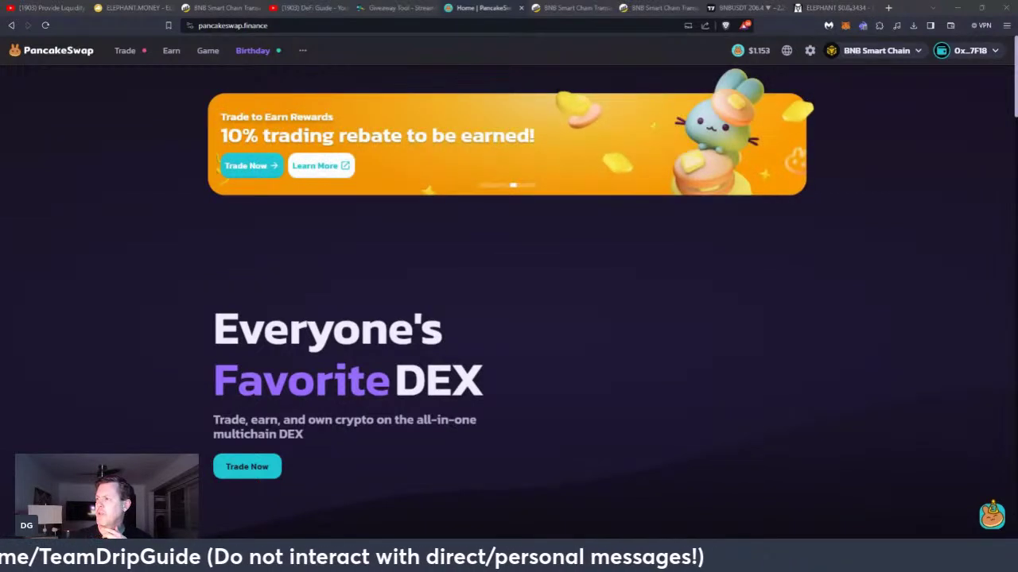
click(354, 22)
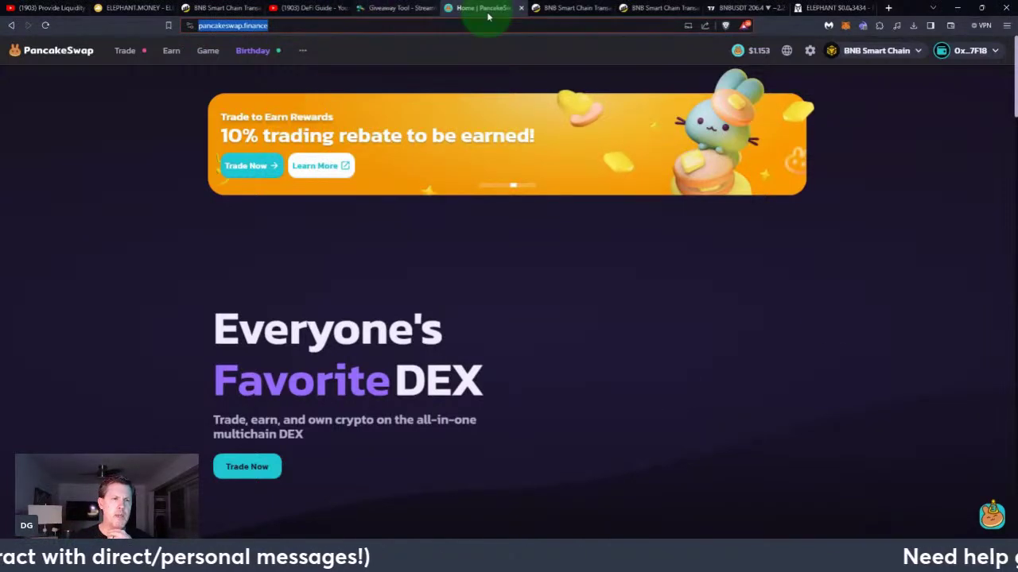
click(743, 8)
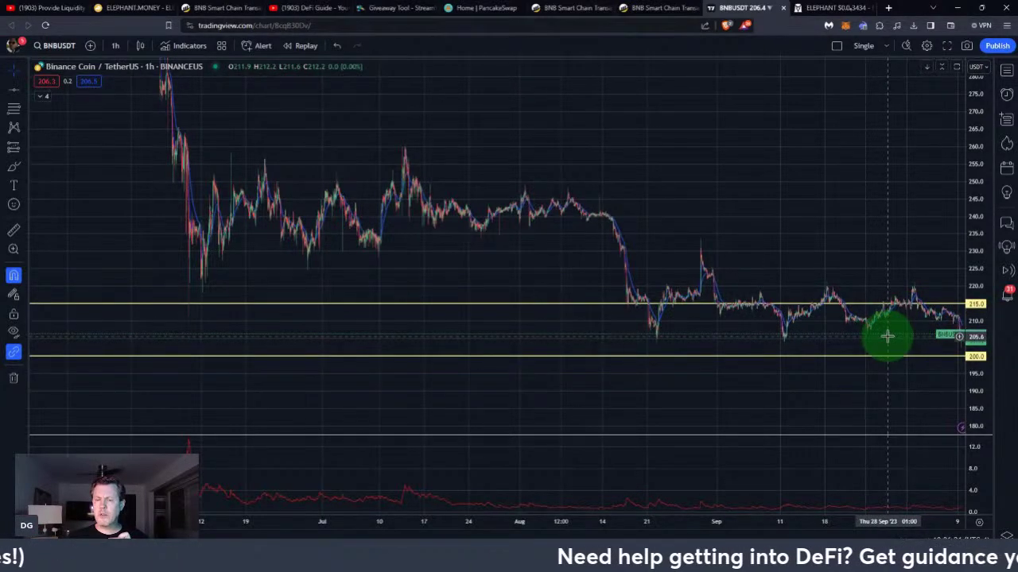
Zoom the BNB/USDT chart to recent weeks and place the yellow support lines at 215.0 and 200.0
click(914, 306)
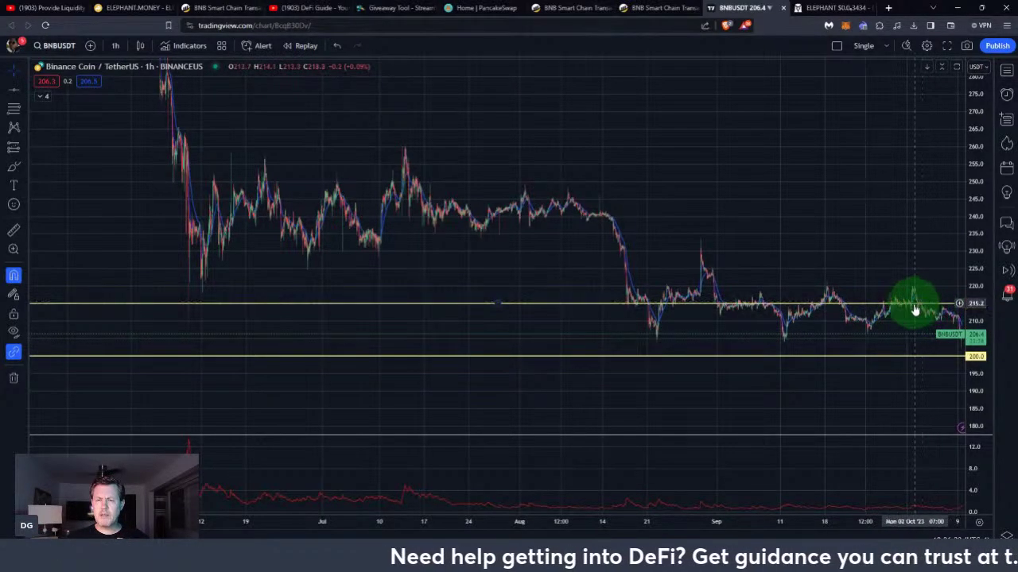
scroll(833, 385, up, 2)
scroll(833, 385, up, 3)
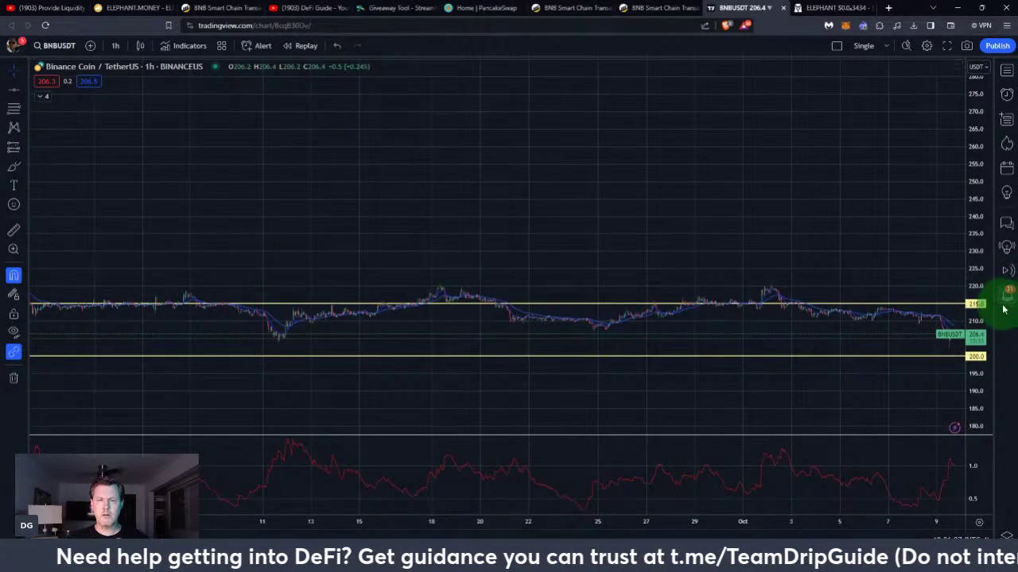
double_click(975, 278)
drag(969, 362, 972, 397)
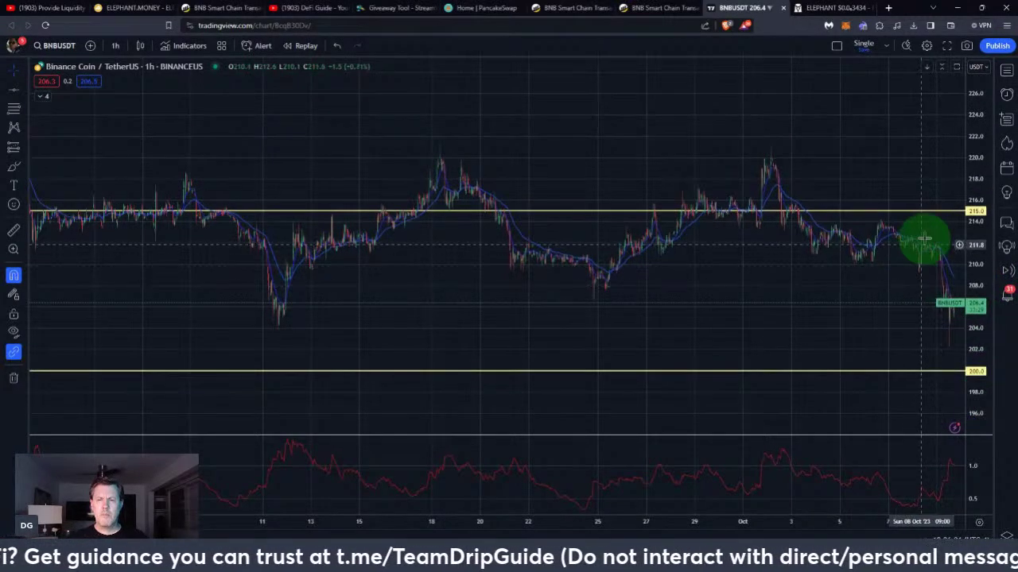
drag(860, 209, 851, 217)
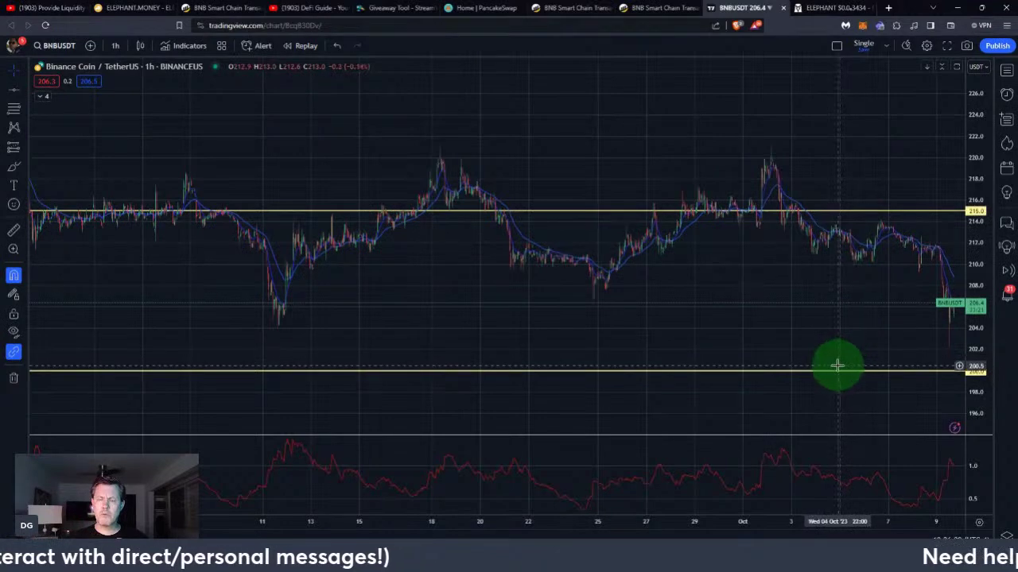
drag(836, 368, 831, 386)
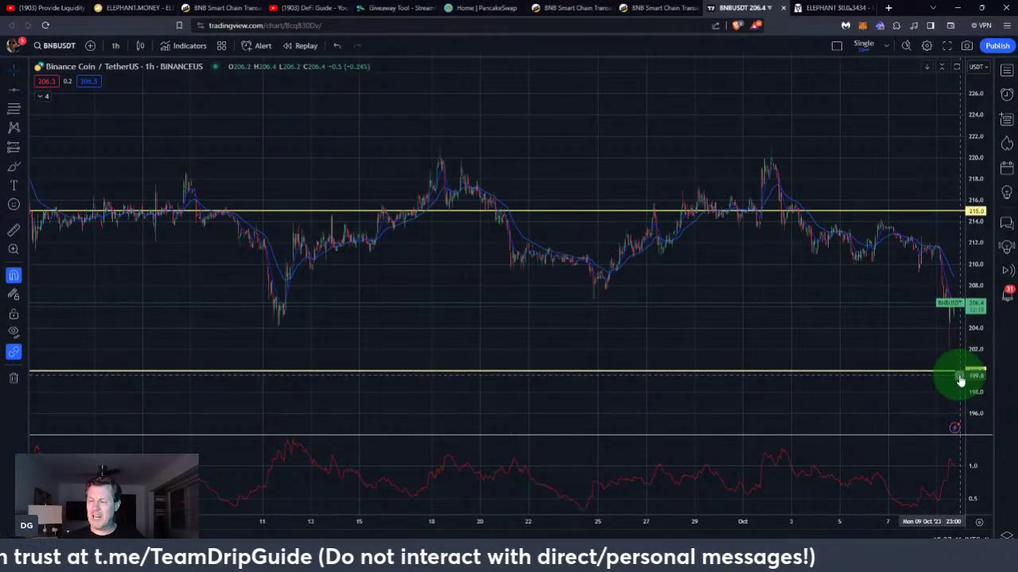
Nudge the lower yellow support line repeatedly until it rests at 200.0
drag(959, 380, 960, 378)
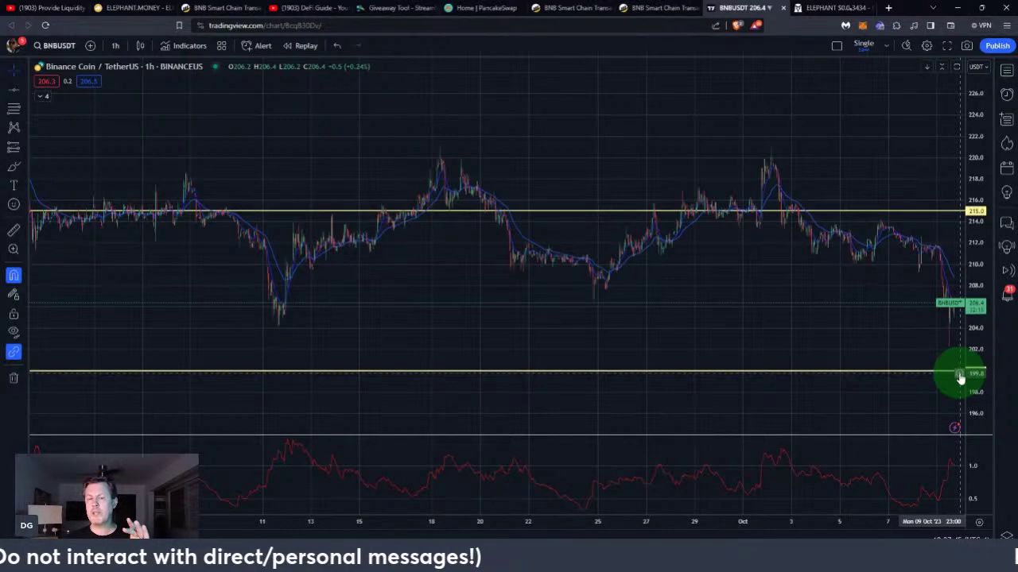
drag(960, 378, 960, 377)
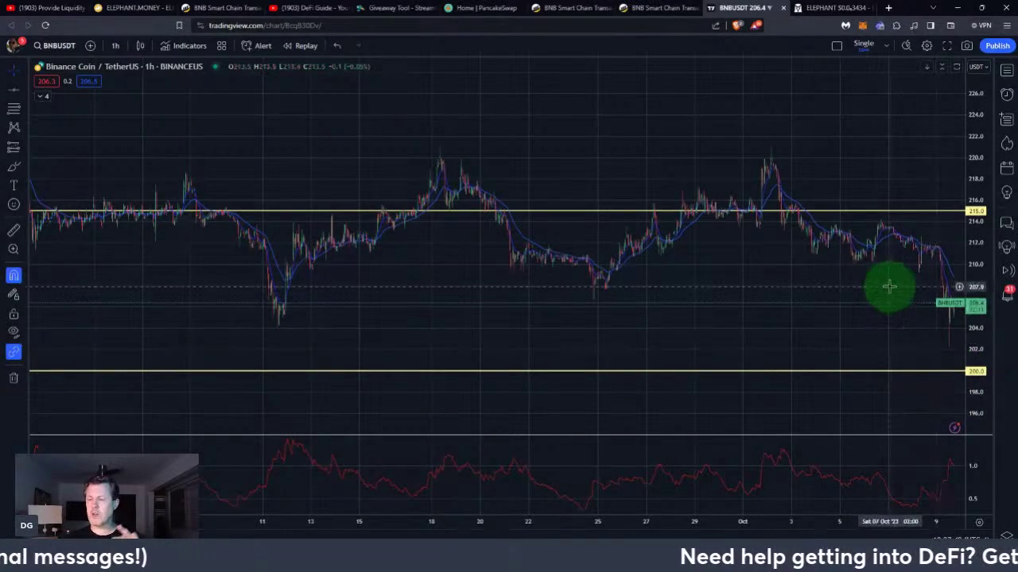
drag(949, 377, 953, 371)
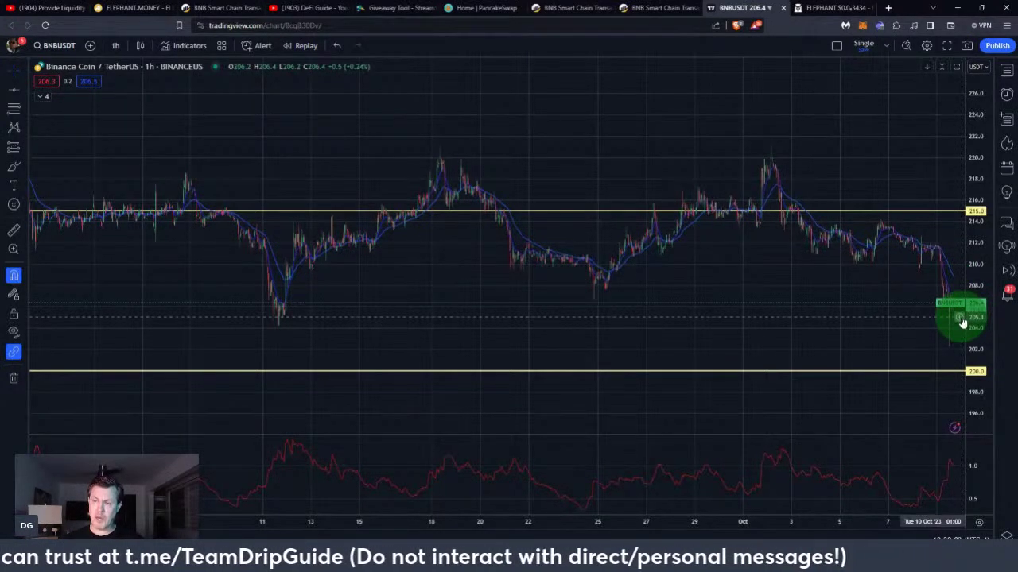
drag(961, 372, 961, 376)
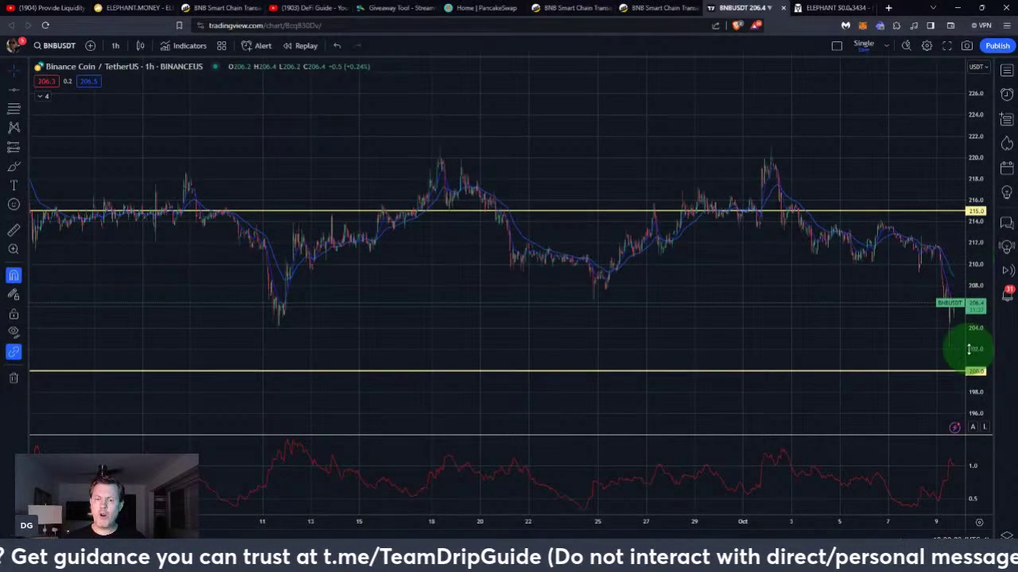
click(939, 371)
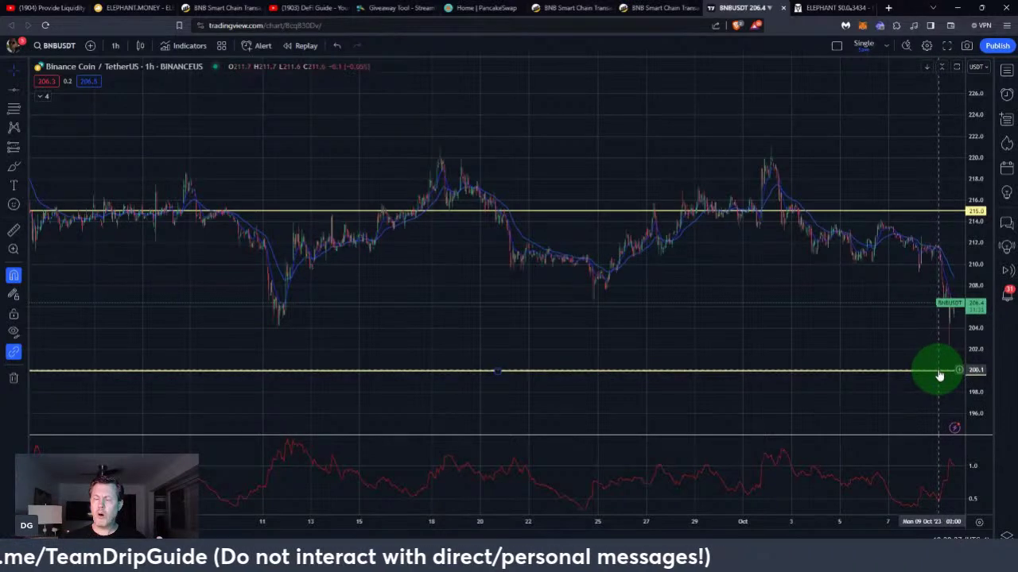
drag(938, 369, 963, 371)
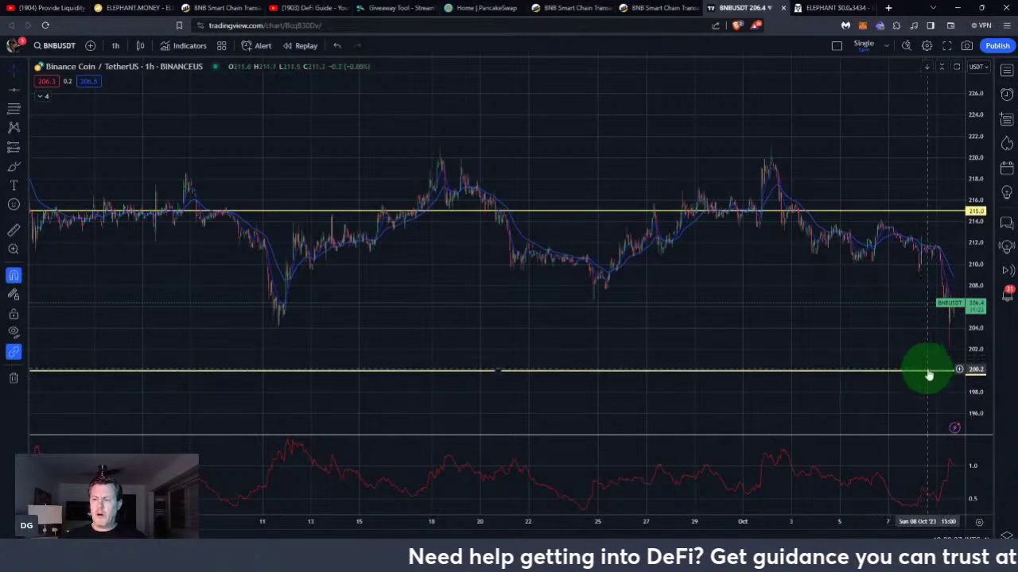
click(930, 373)
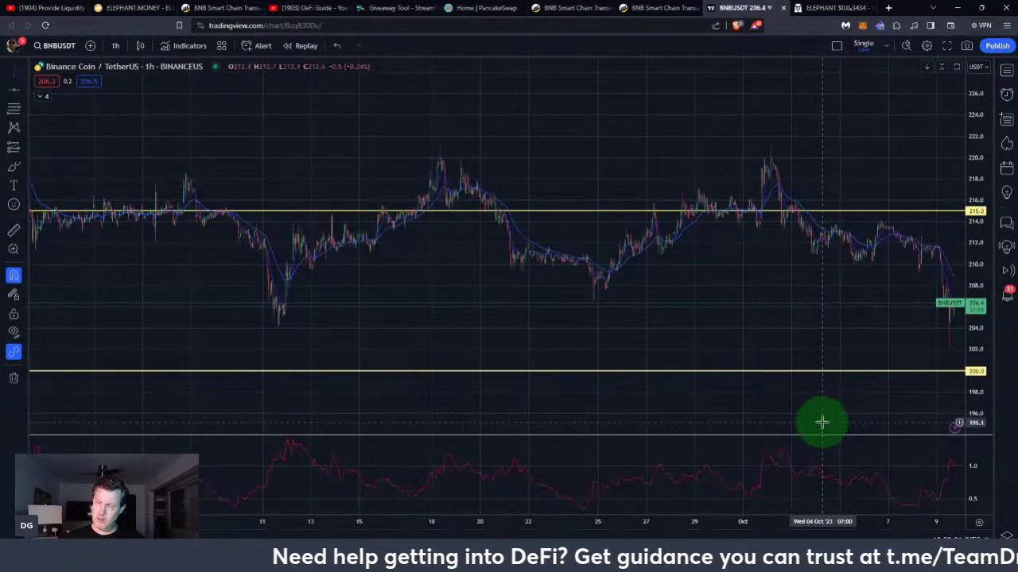
click(921, 372)
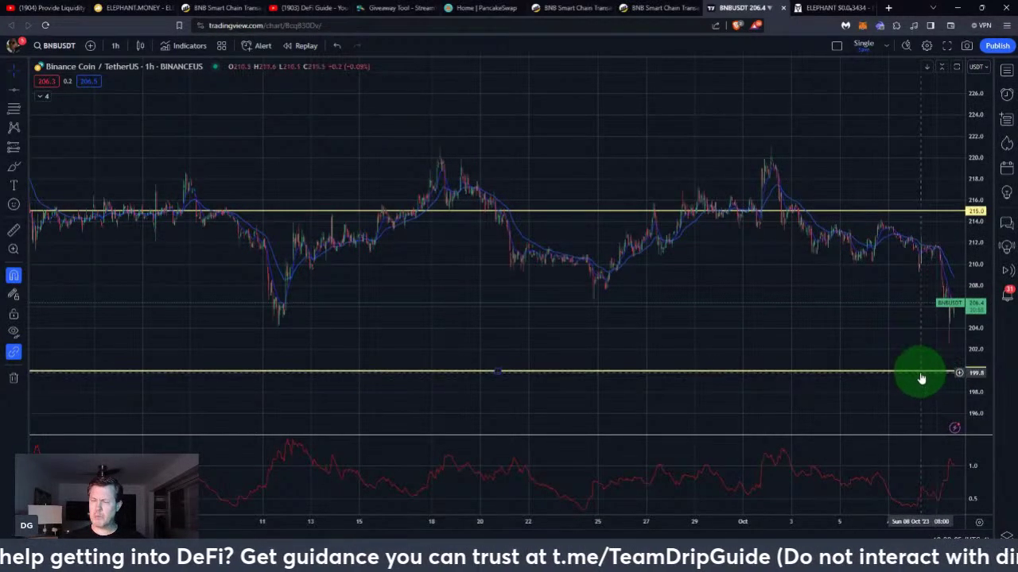
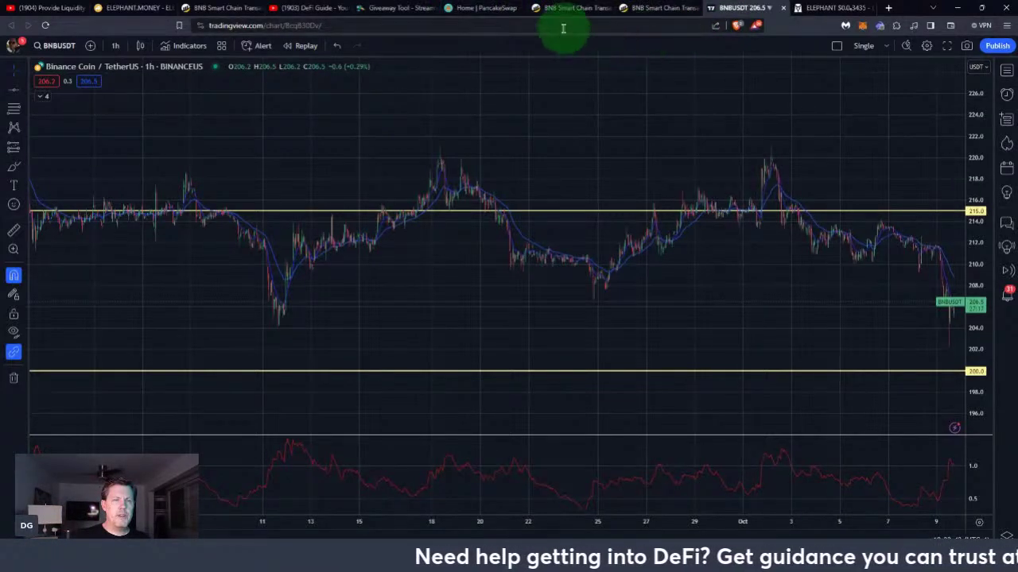
Switch from the TradingView BNB/USDT chart to the PancakeSwap home page on BNB Smart Chain
click(485, 8)
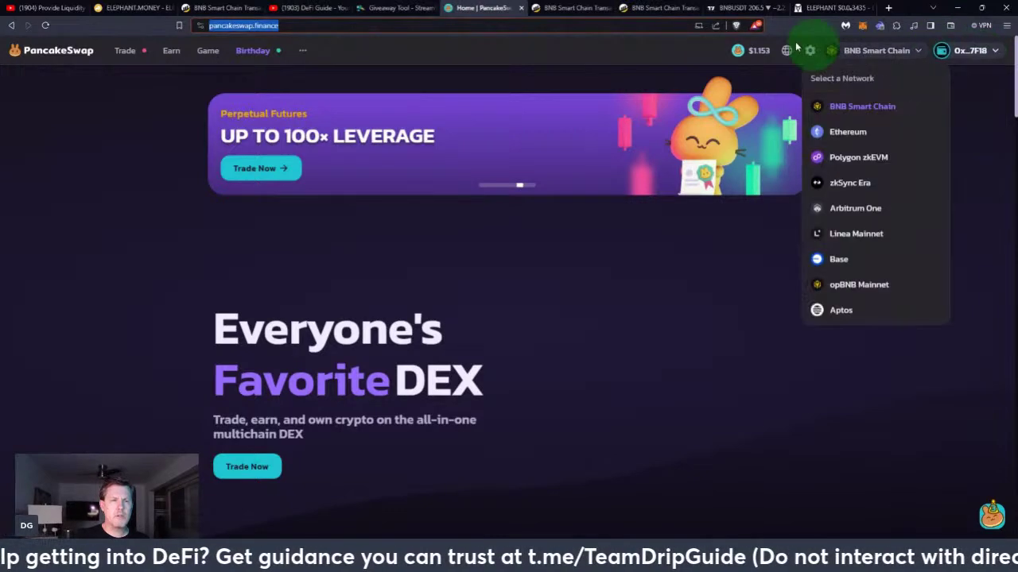
Reload the BscScan mint transaction and scroll to the 2,000 BSC-USD and 2.73 WBNB transfers
click(569, 10)
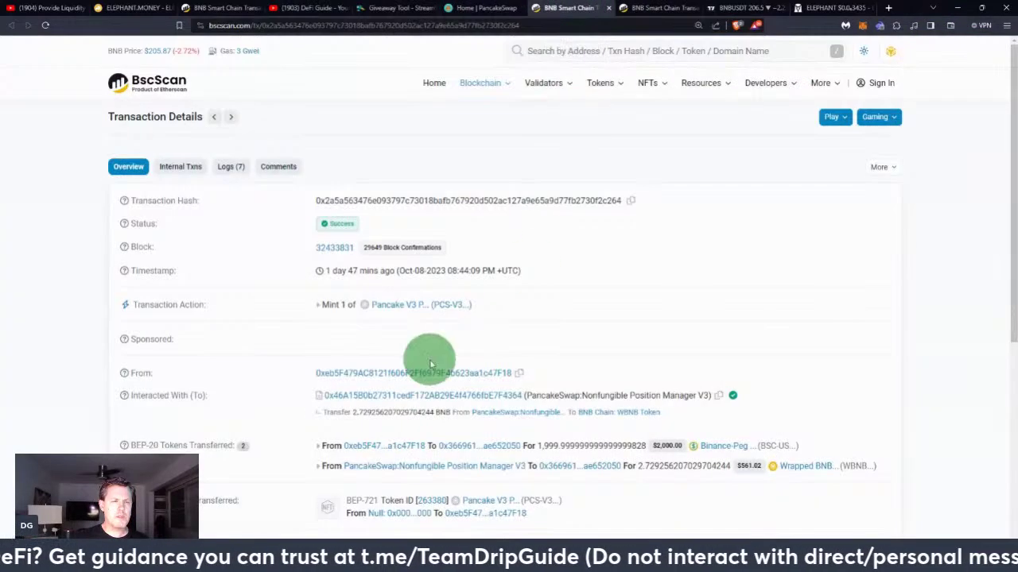
click(45, 25)
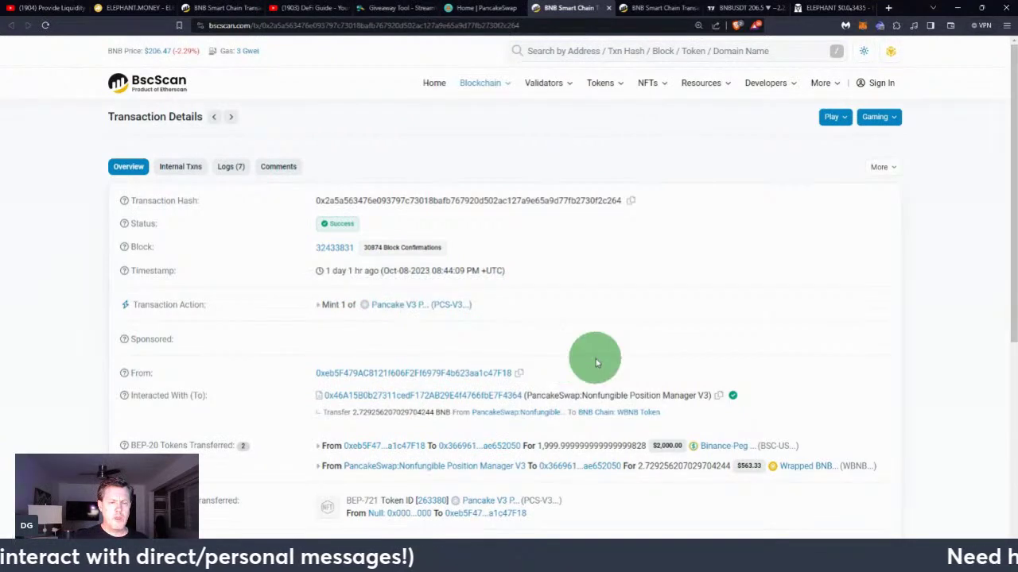
scroll(595, 358, down, 1)
scroll(595, 362, down, 2)
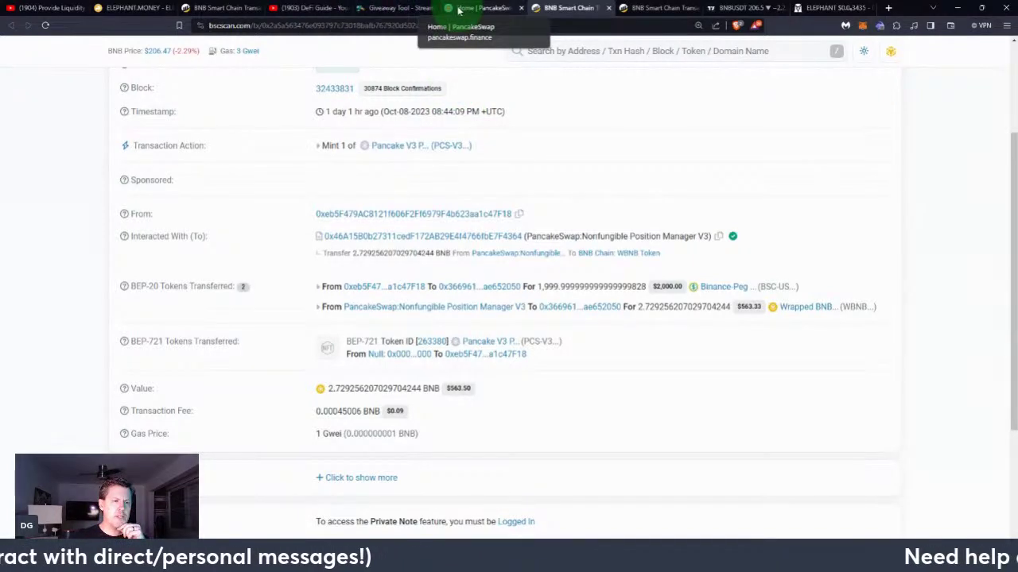
Go to Trade > Liquidity and open the farming USDT-BNB V3 LP #263380 position
click(458, 9)
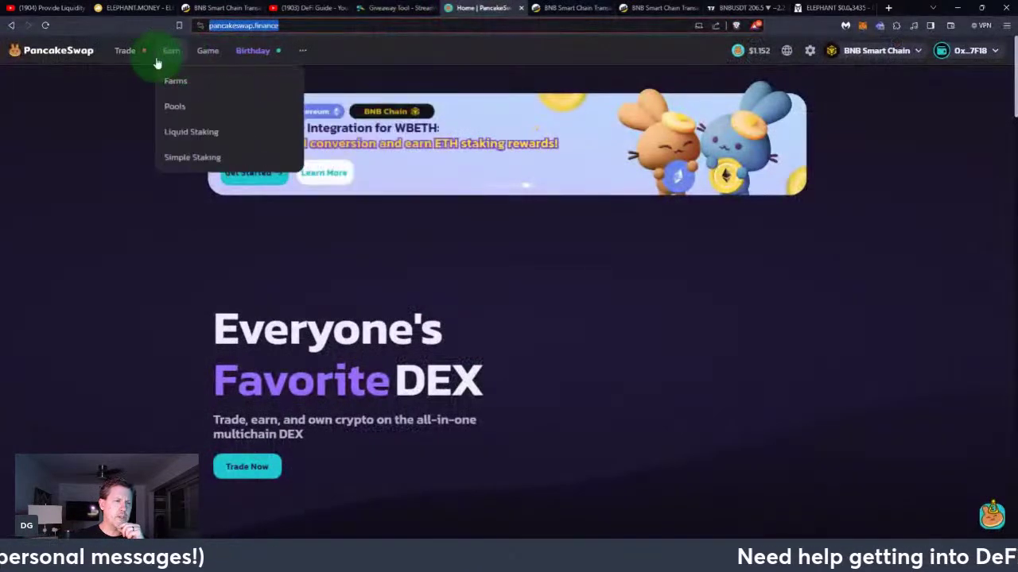
mouse_move(140, 61)
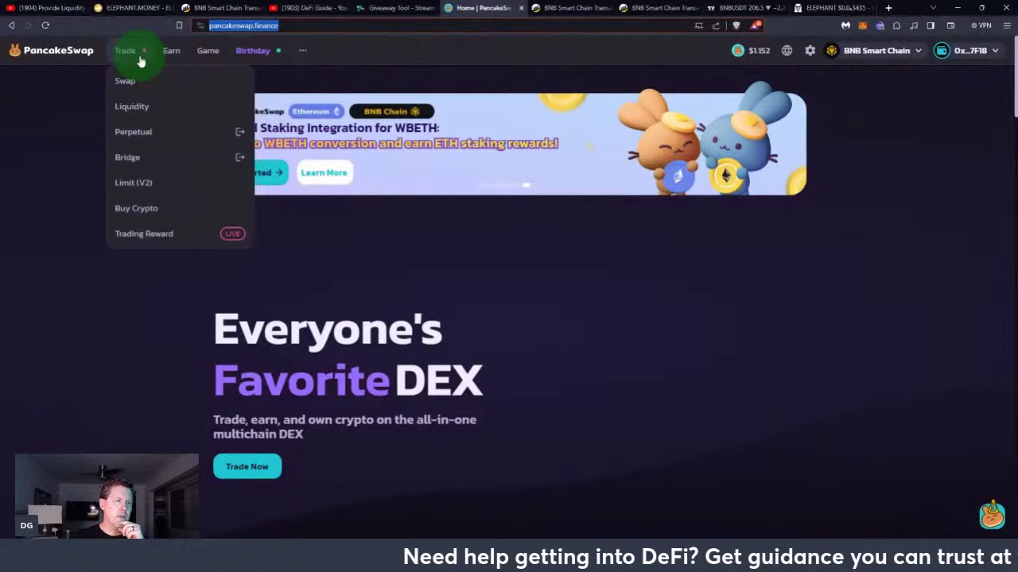
mouse_move(175, 65)
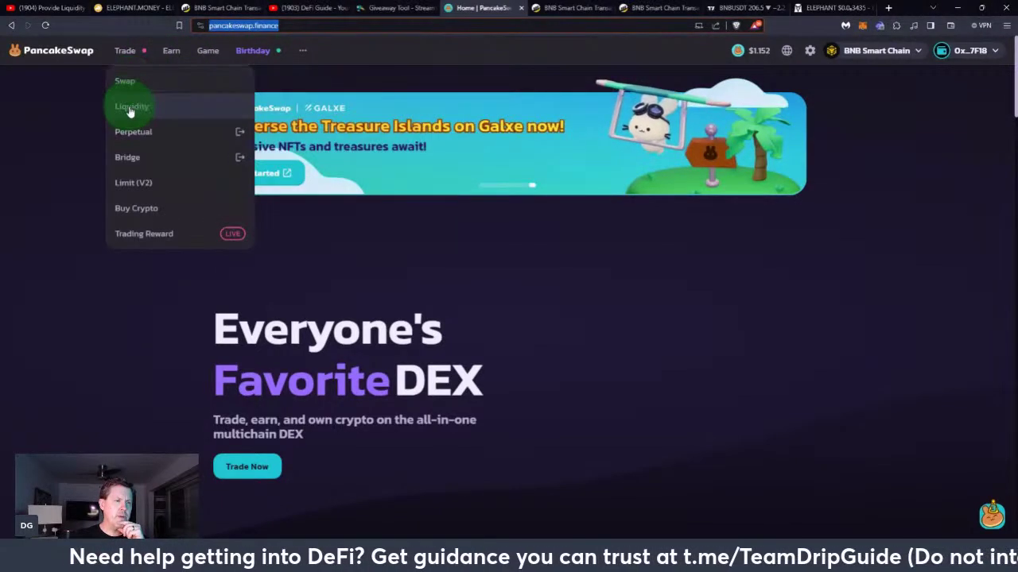
click(130, 108)
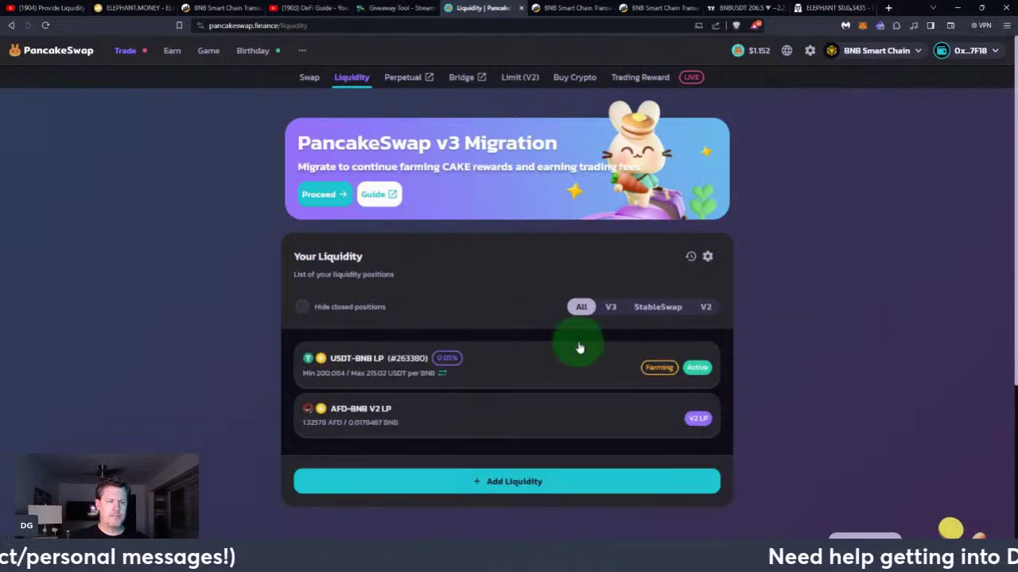
click(503, 375)
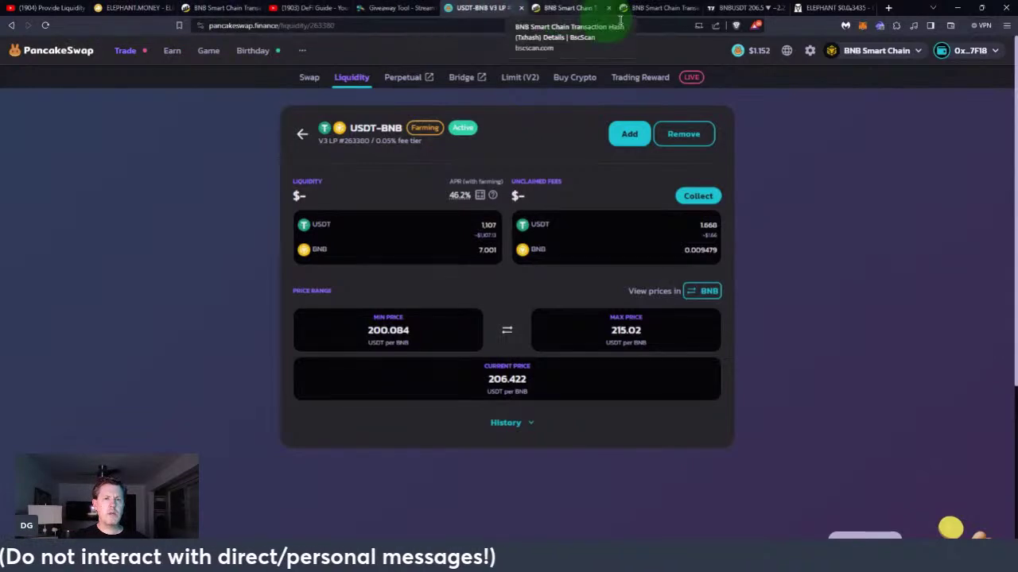
After reviewing the 200.084–215.02 range, bring up the BNBUSDT TradingView chart near 206.5
click(741, 10)
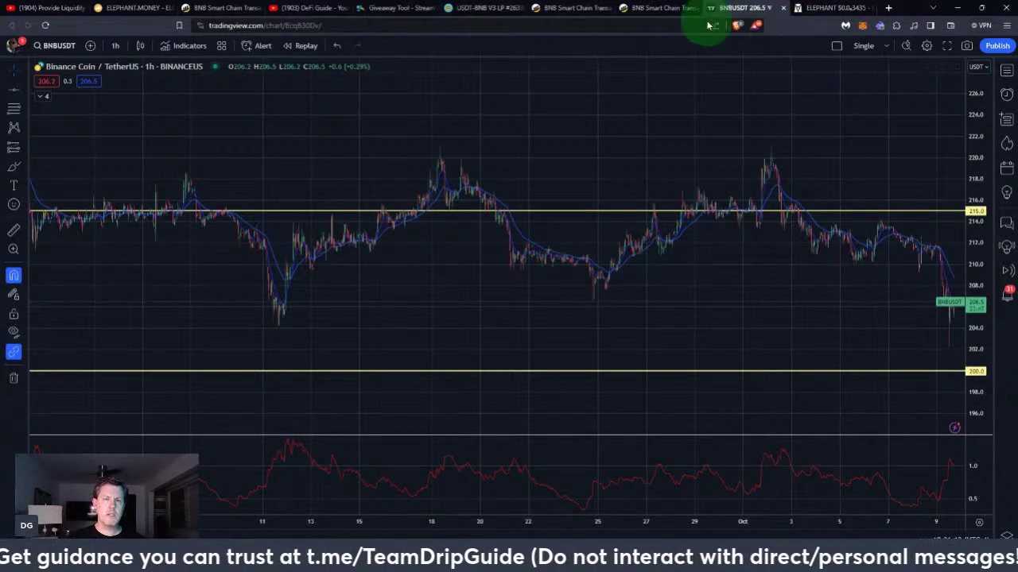
Move through the USDT-BNB position tab to the BscScan mint transaction showing 2.7293 WBNB worth $563.33
click(485, 15)
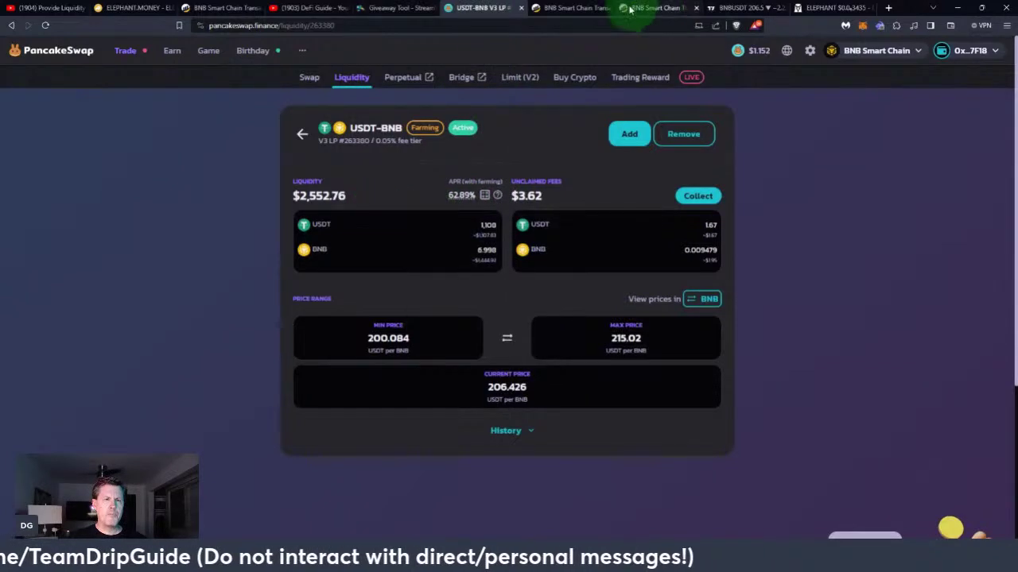
click(571, 10)
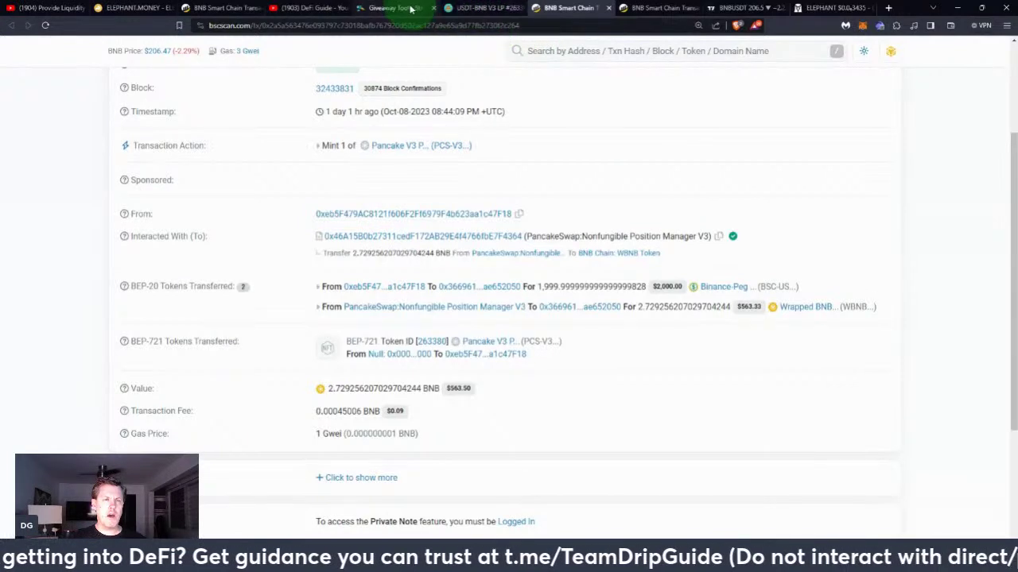
Return to the USDT-BNB position page: $2,552.76 liquidity, $3.62 unclaimed fees, 62.89% APR
click(472, 10)
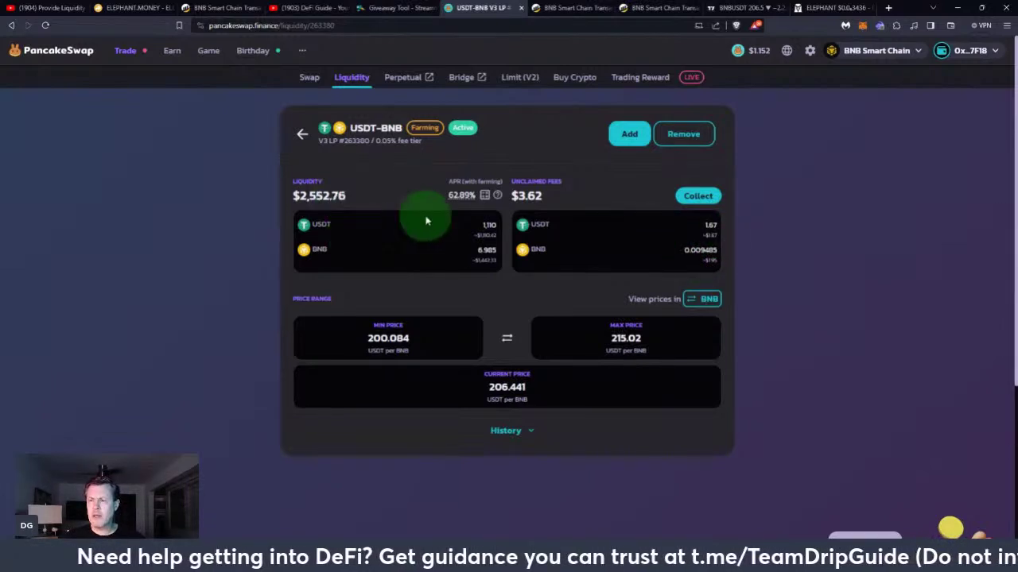
click(629, 134)
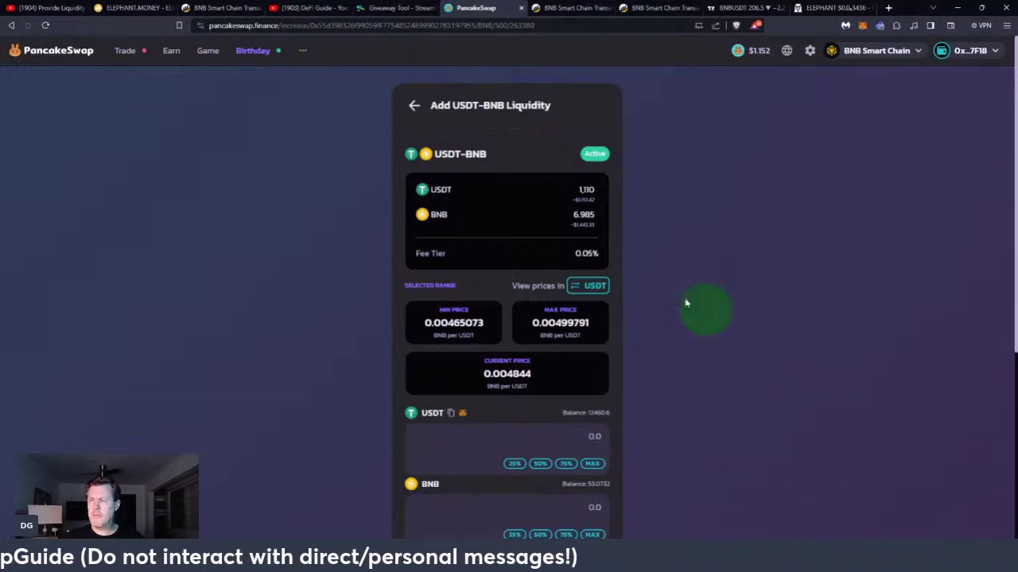
click(412, 105)
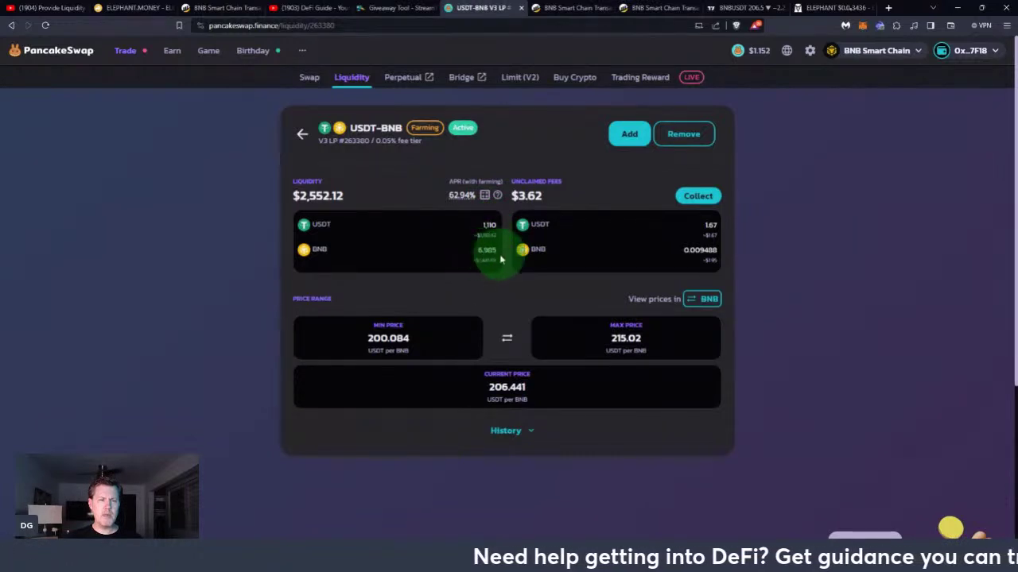
click(581, 8)
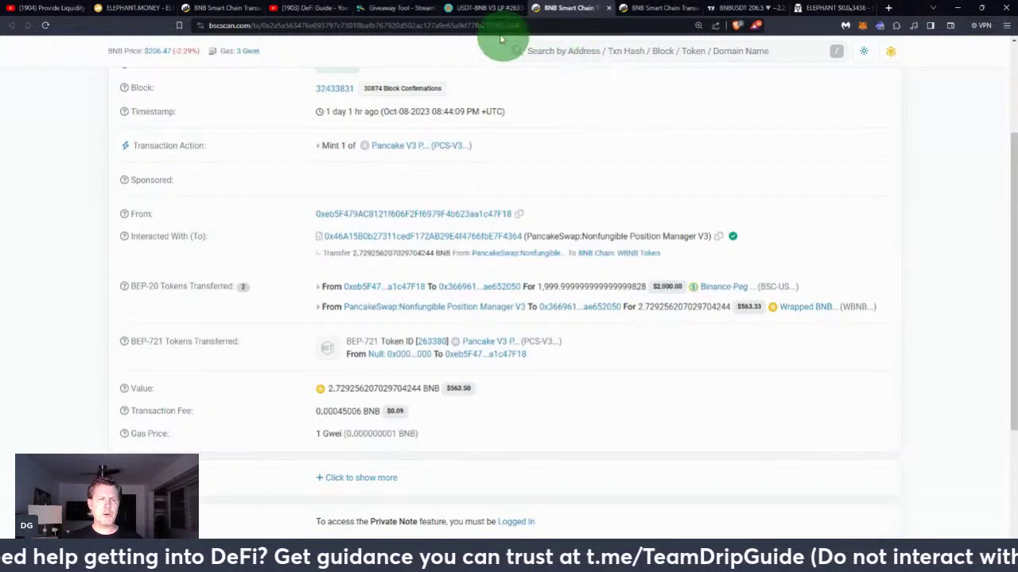
click(469, 10)
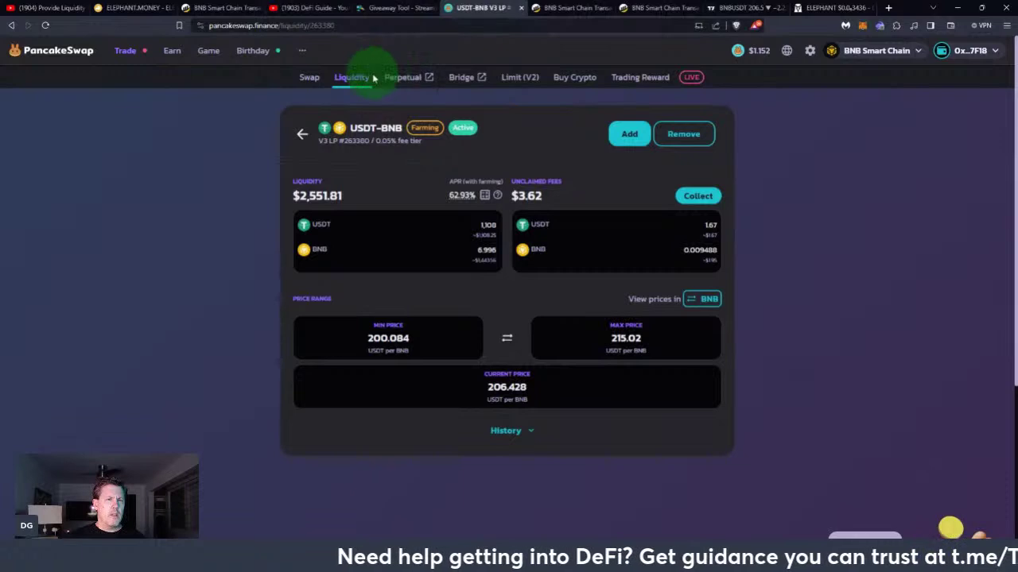
mouse_move(178, 62)
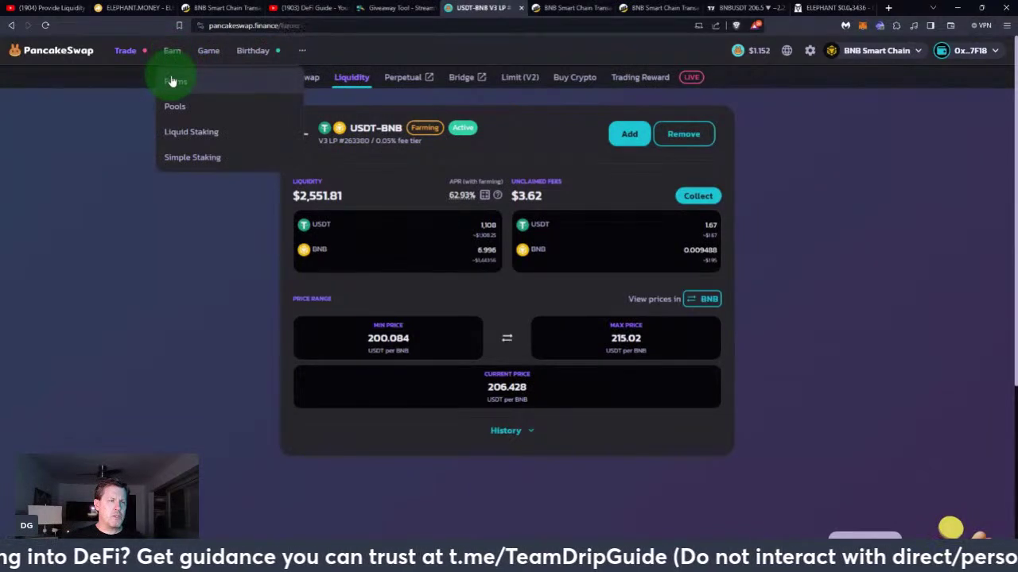
On Farms, scroll to the staked USDT-BNB LP #263380 with 0.93 CAKE earned, then open the wallet
click(172, 82)
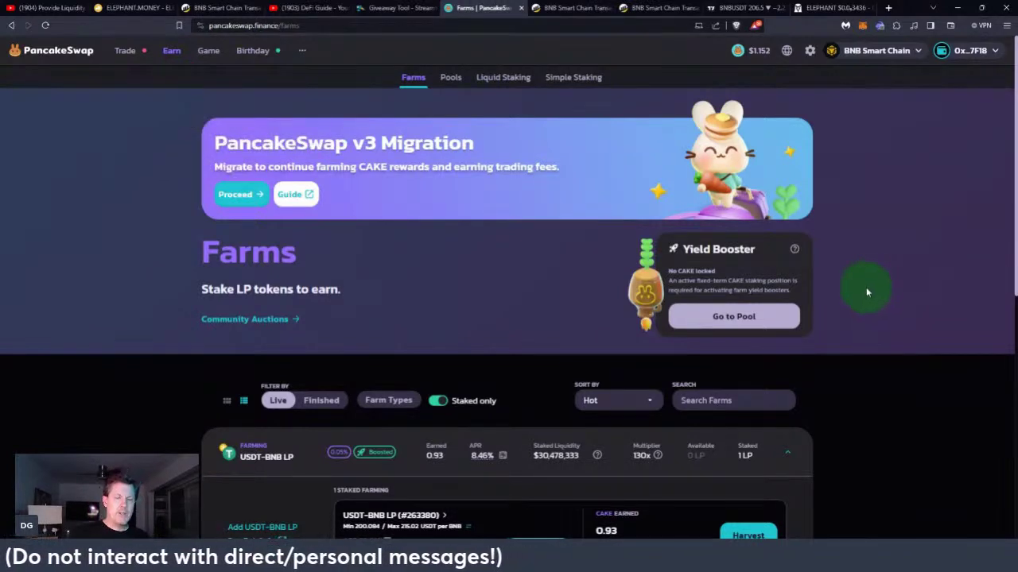
scroll(867, 292, down, 2)
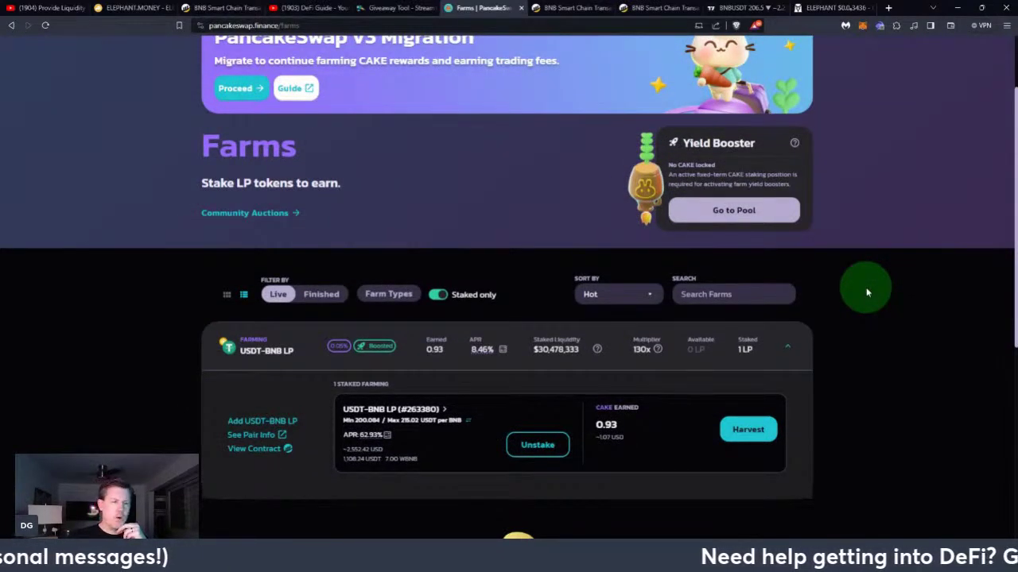
scroll(866, 292, down, 2)
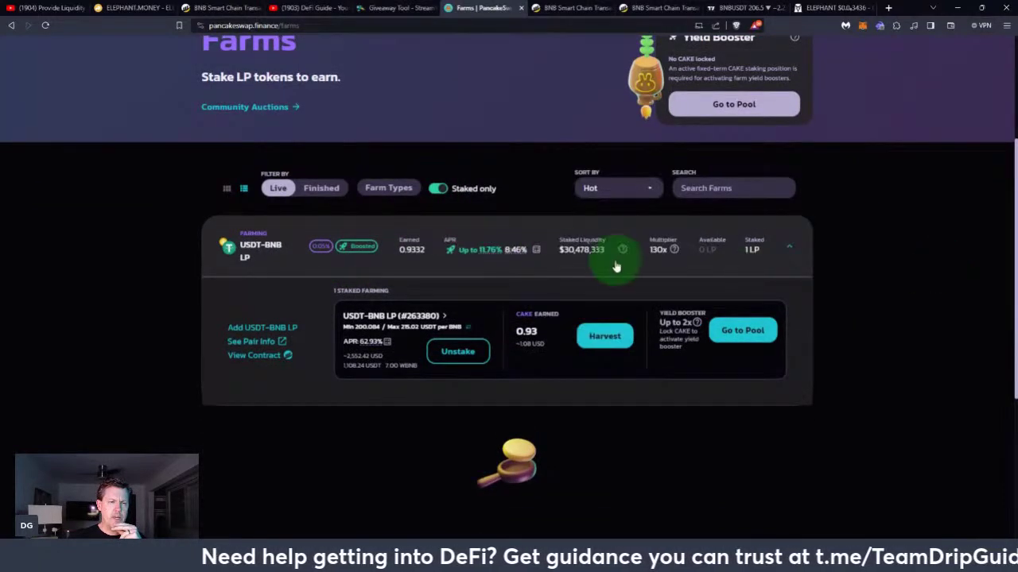
scroll(561, 280, down, 1)
scroll(561, 280, down, 1)
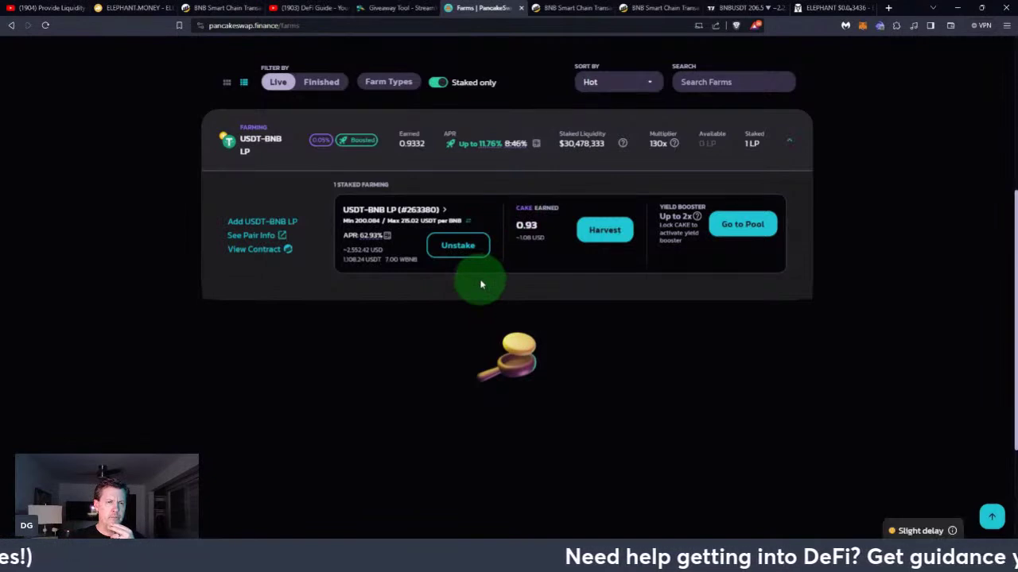
click(881, 29)
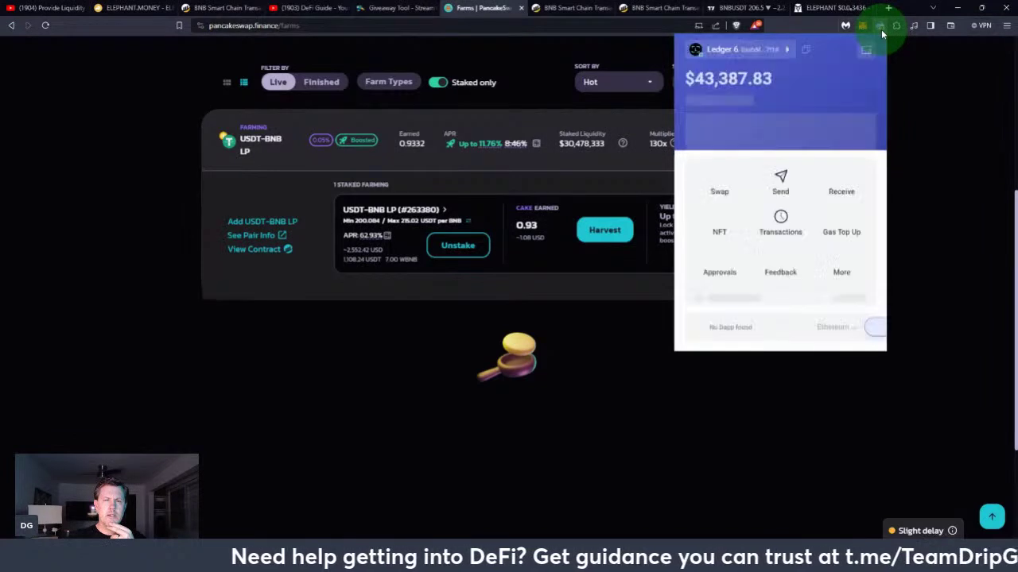
Switch the Rabby account from Ledger 6 to Ledger 1, then go to the DeFi Guide YouTube tab
click(789, 54)
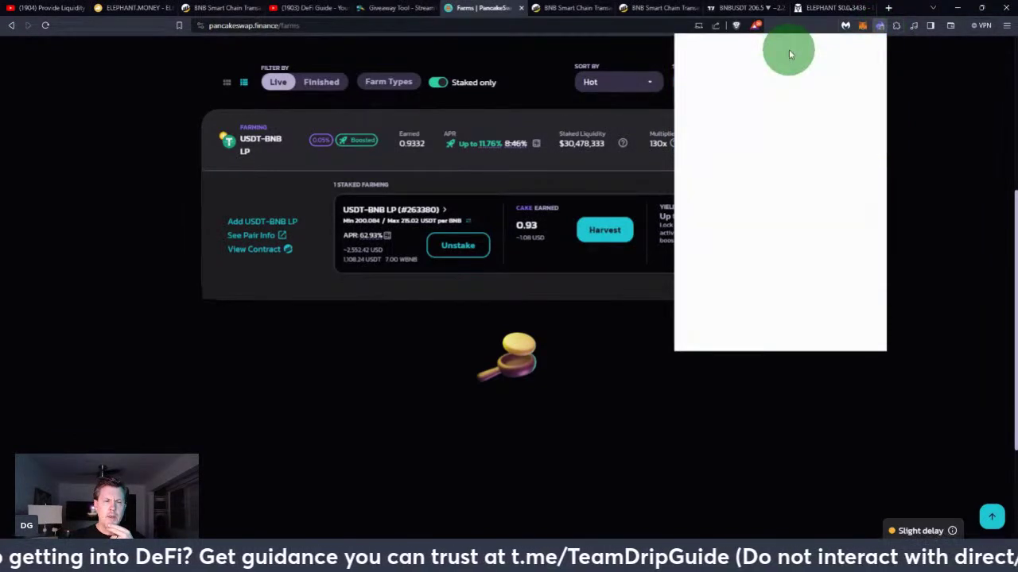
click(740, 203)
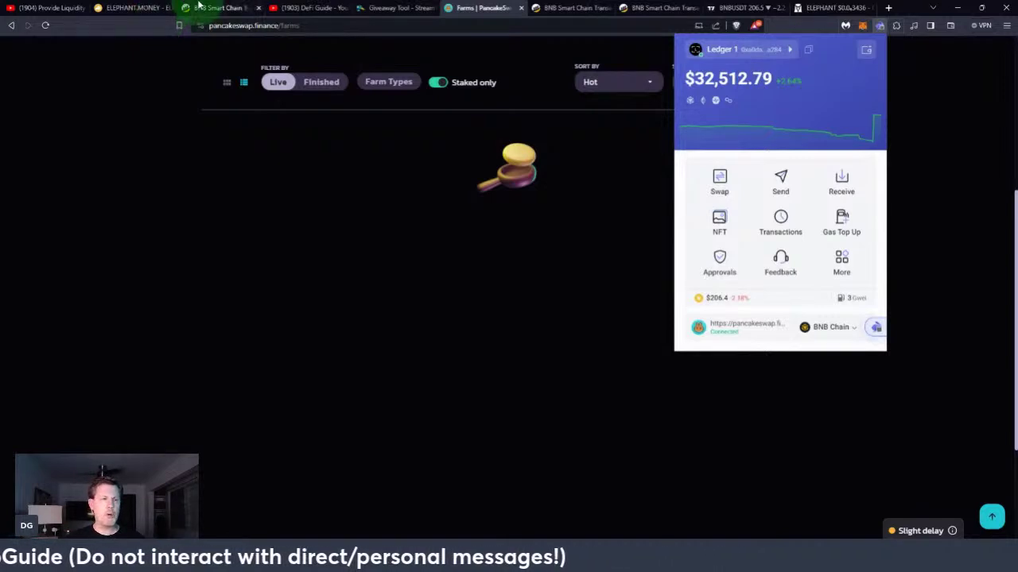
click(300, 8)
mouse_move(438, 336)
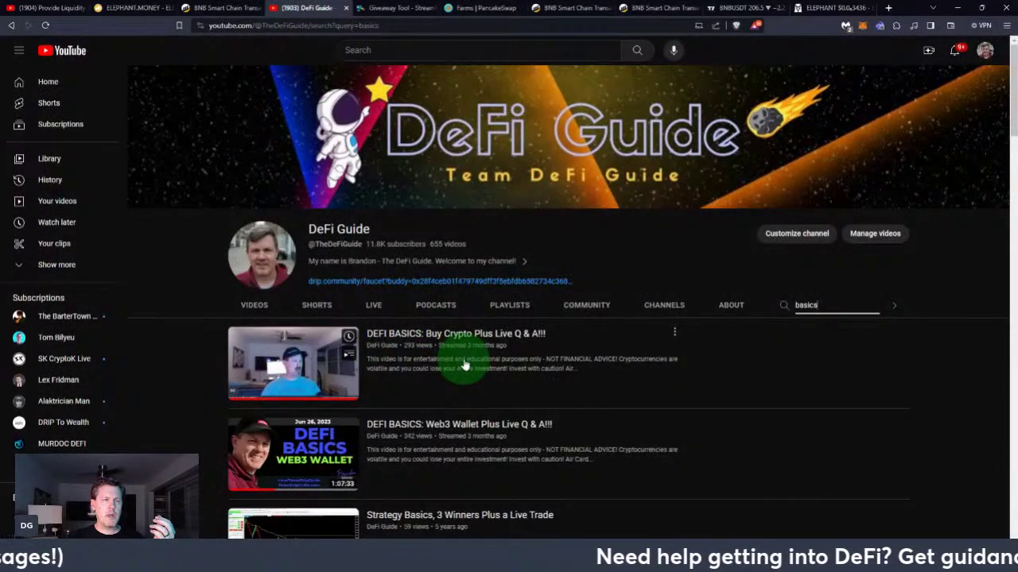
Highlight the onramp/offramp line in the Provide Liquidity description, then return to PancakeSwap Farms
click(34, 7)
scroll(278, 378, down, 4)
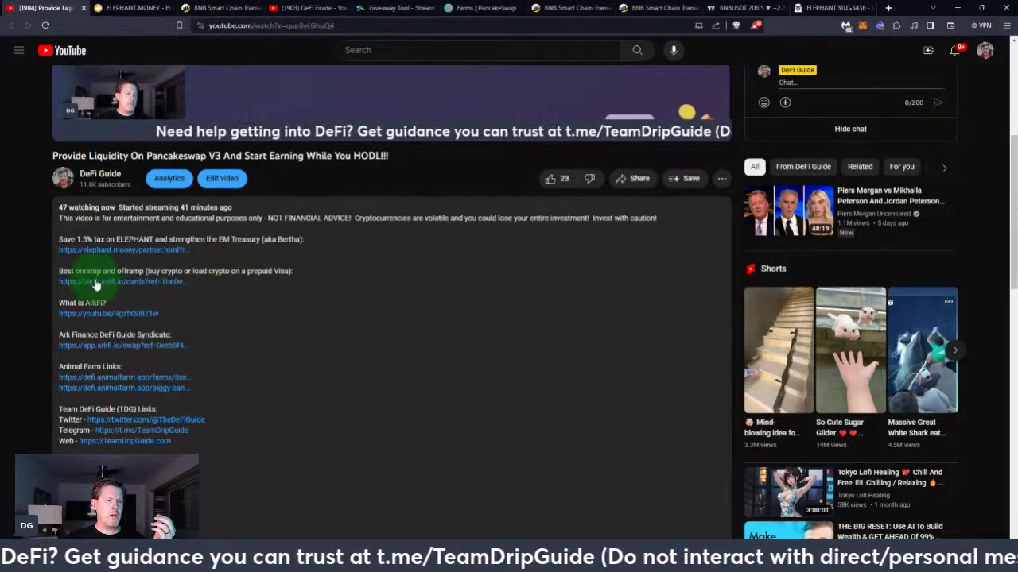
drag(53, 271, 299, 280)
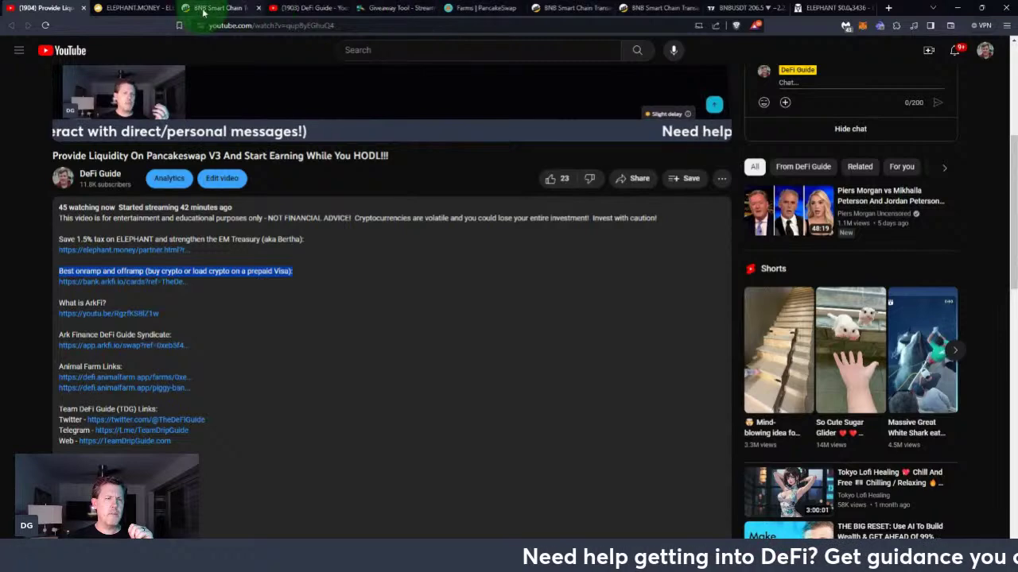
click(473, 8)
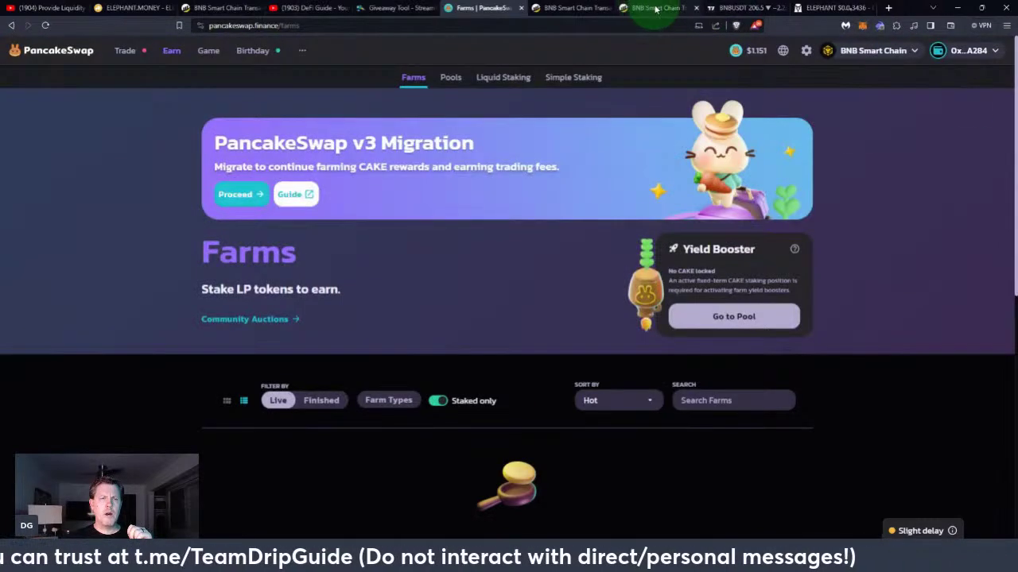
Zoom the BNBUSDT hourly chart out to July and auto-fit the price scale to 200–310
click(744, 8)
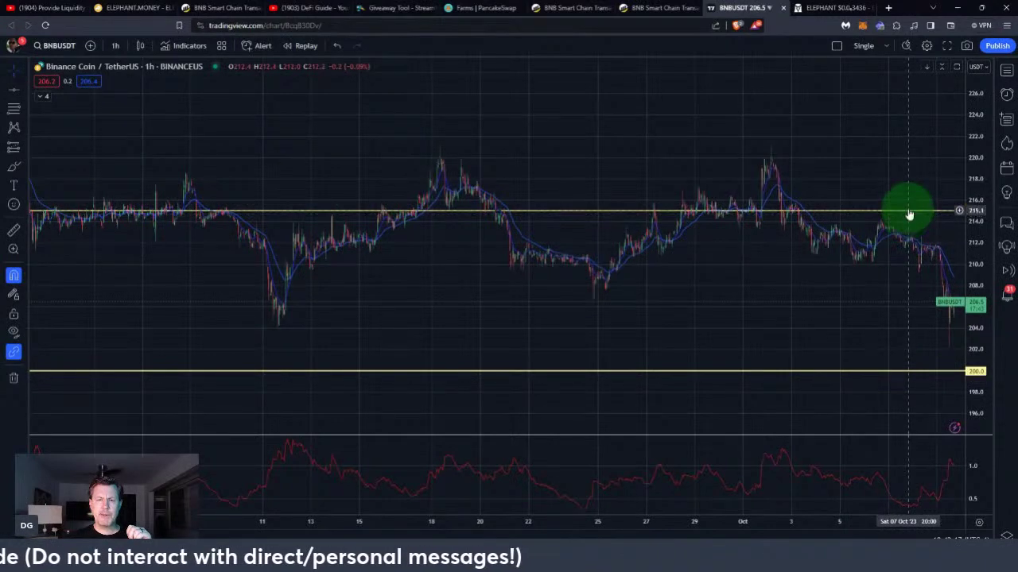
scroll(616, 275, down, 6)
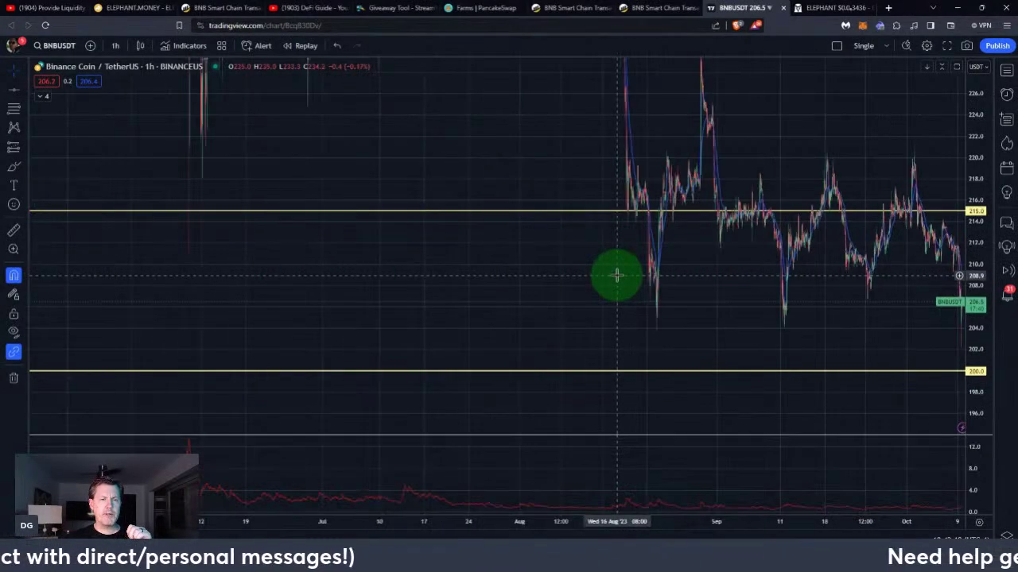
double_click(977, 178)
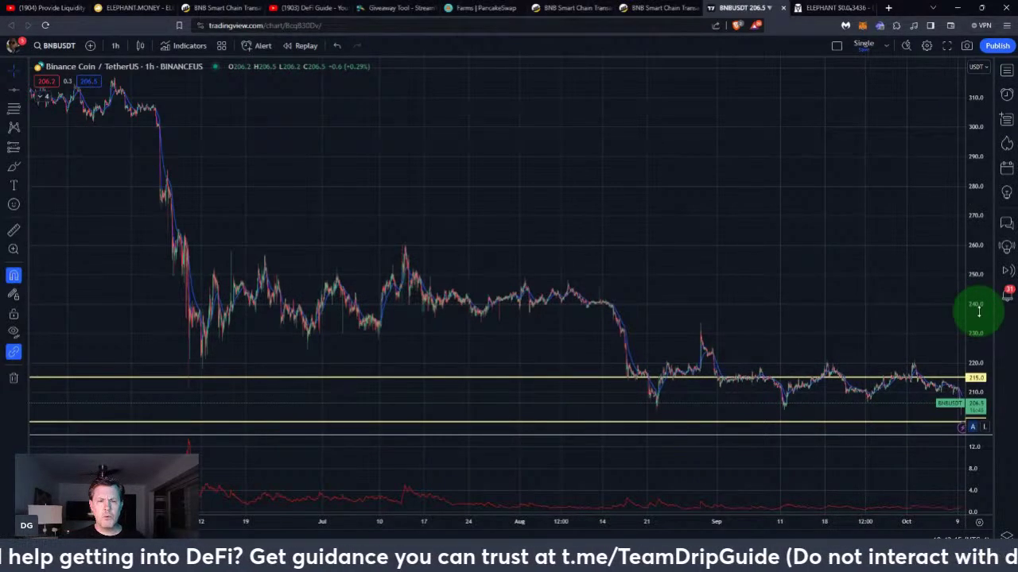
Pan the hourly BNBUSDT chart to center the 215 and 200 lines, leaving room below 206.5
drag(859, 274, 848, 159)
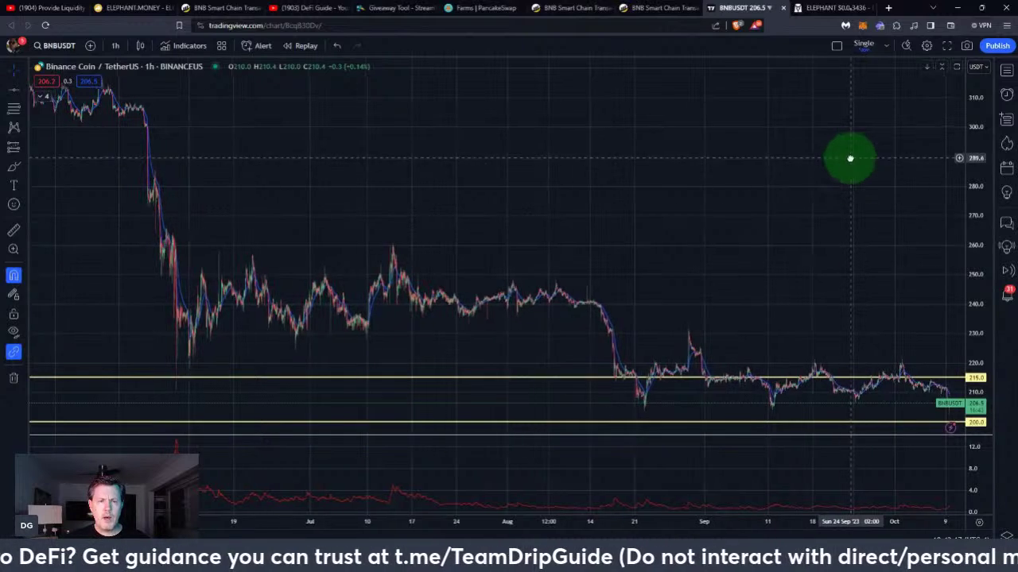
mouse_move(815, 236)
mouse_down()
mouse_move(681, 111)
mouse_move(694, 223)
mouse_up()
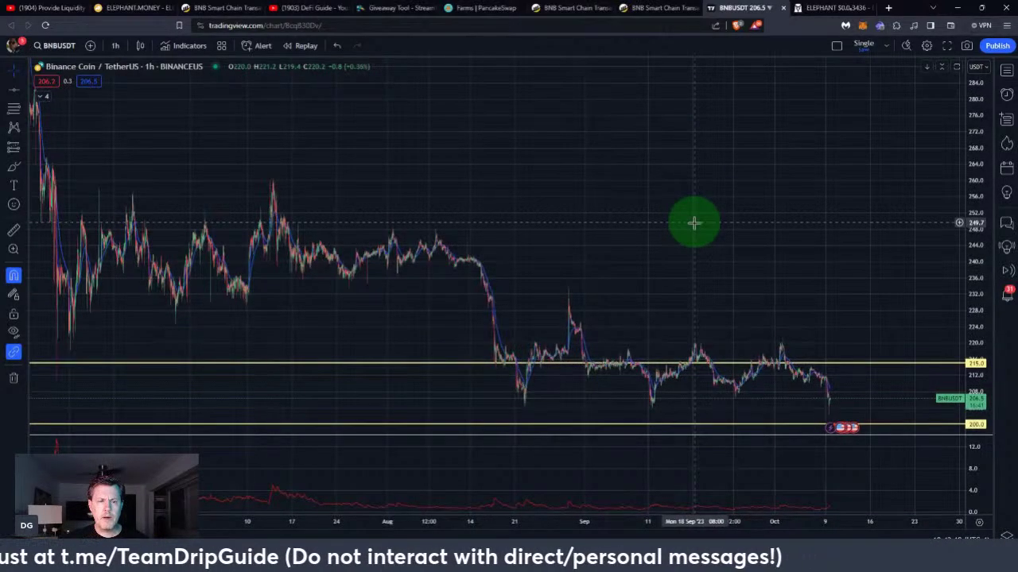
drag(694, 223, 750, 88)
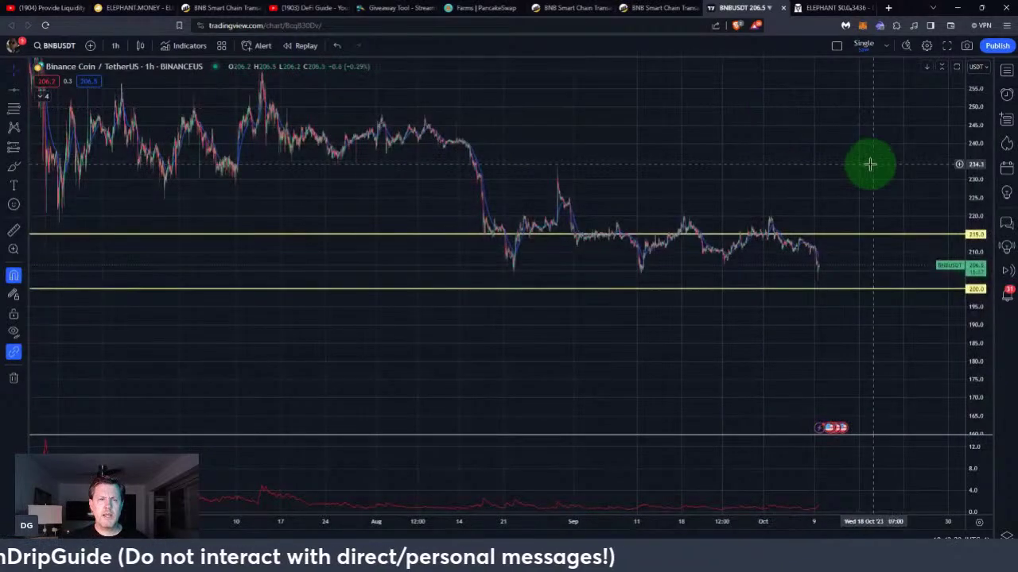
mouse_move(724, 133)
mouse_down()
mouse_move(699, 136)
mouse_move(761, 185)
mouse_up()
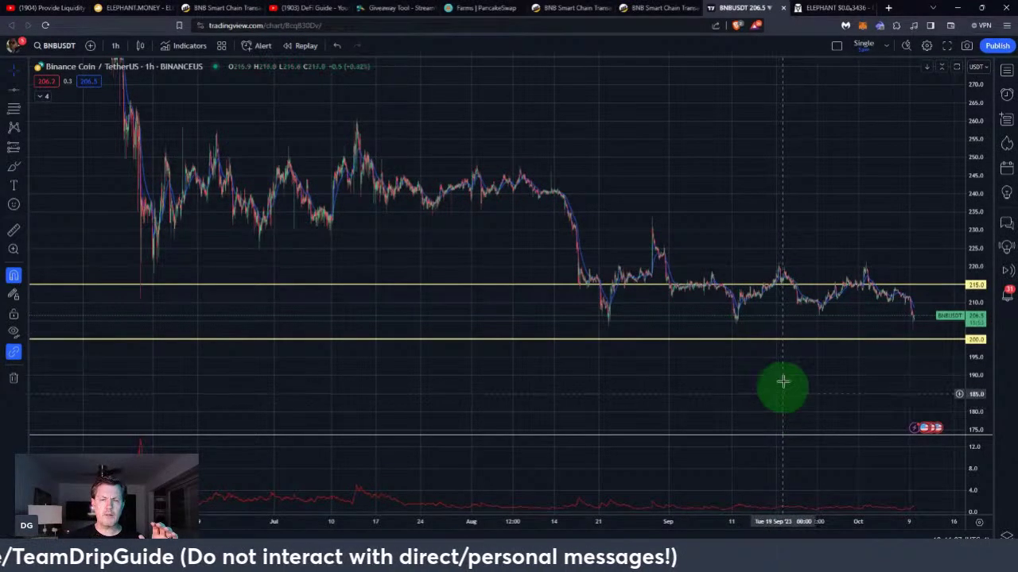
Move the 215.0 line up to 250.2 and the 200.0 line down to 180.0
drag(806, 283, 822, 156)
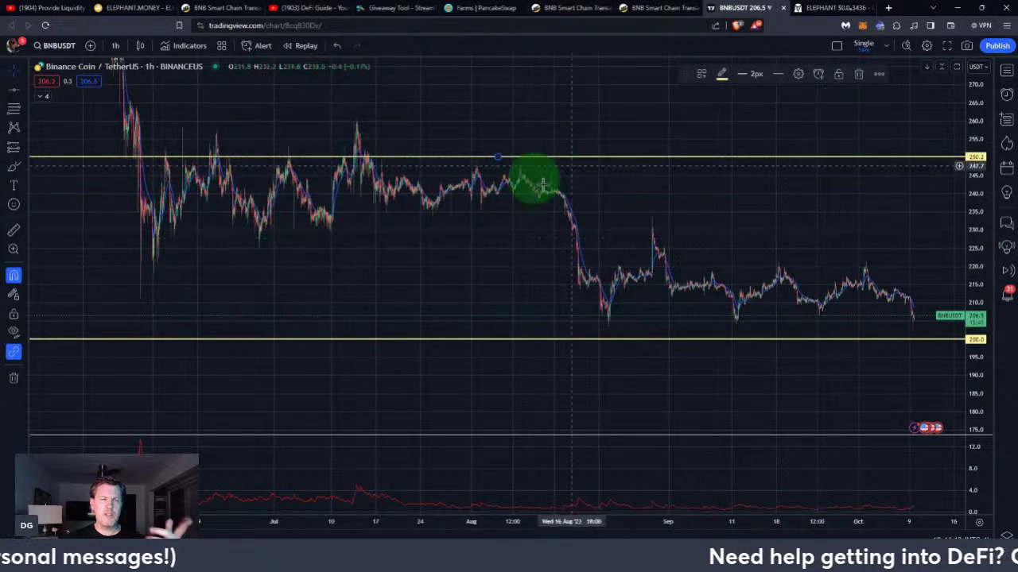
drag(751, 339, 751, 412)
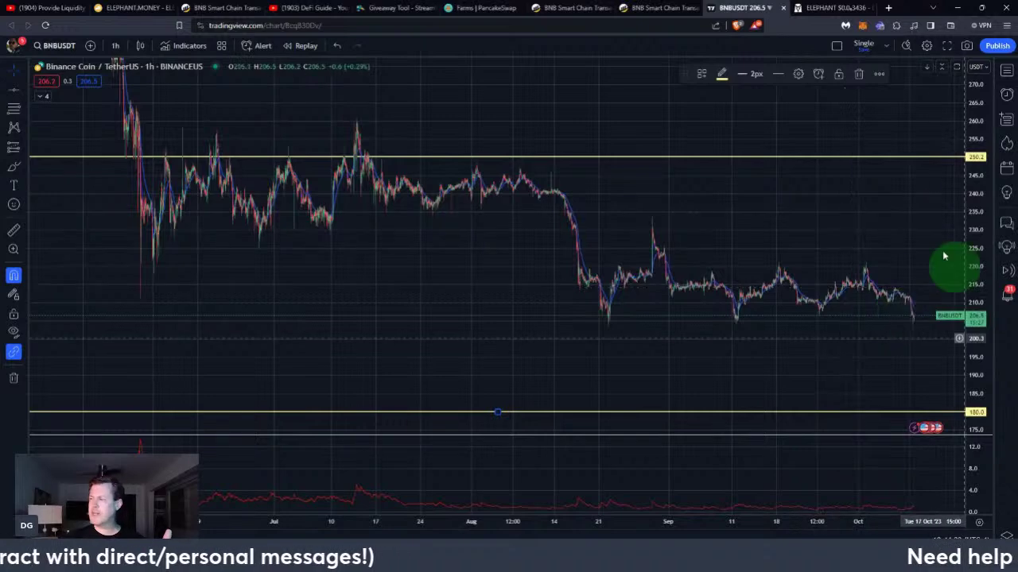
Return to PancakeSwap's Farms tab and go to Trade > Liquidity
click(467, 12)
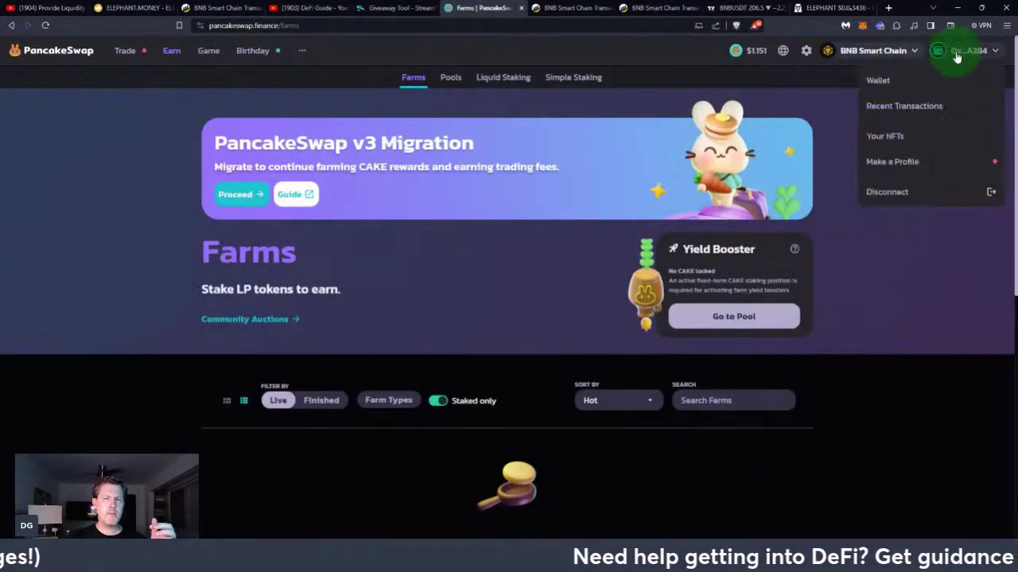
mouse_move(121, 56)
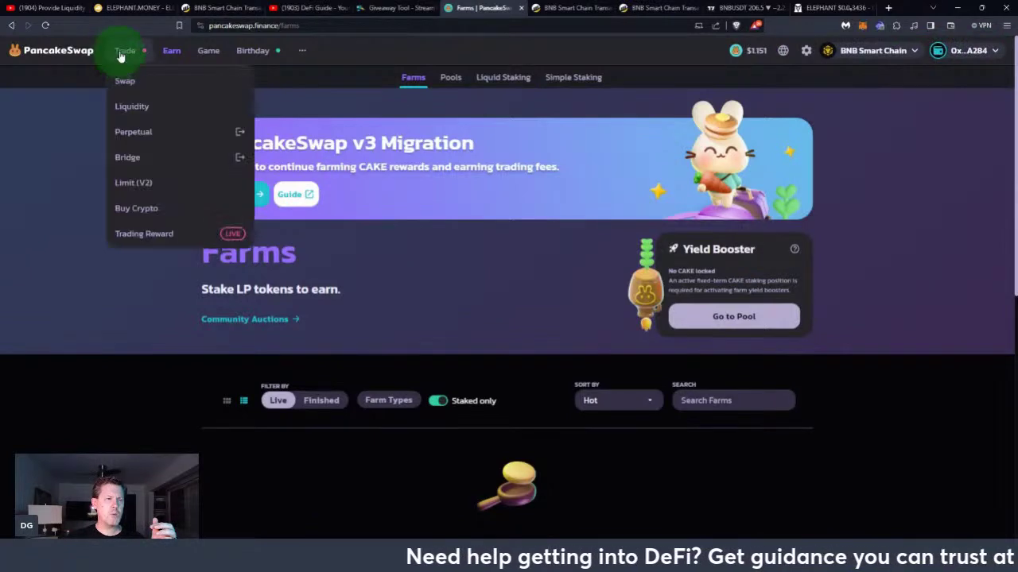
click(129, 108)
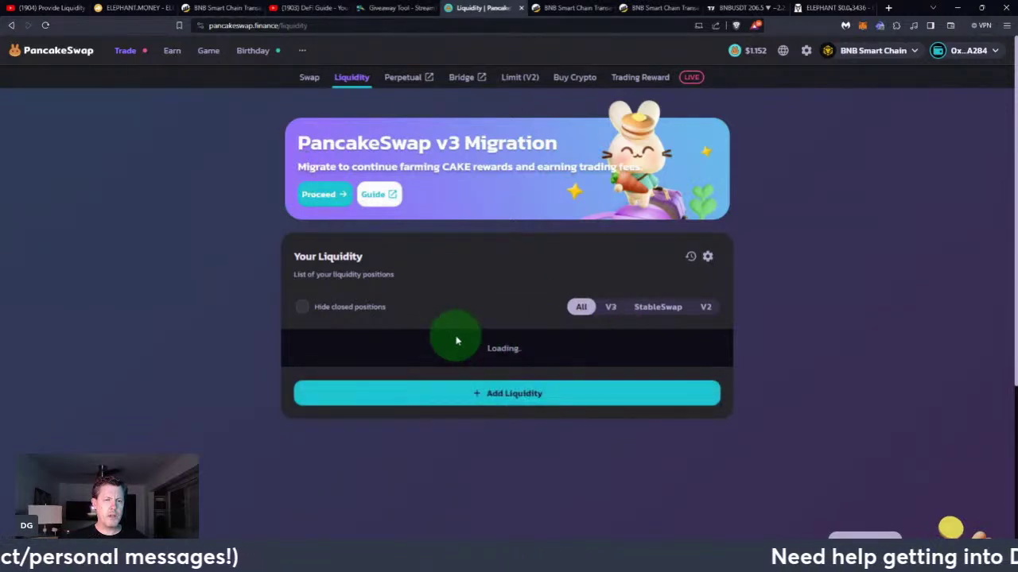
Begin a new liquidity position and choose USDT as BNB's pair token at 0.05% fee
click(503, 404)
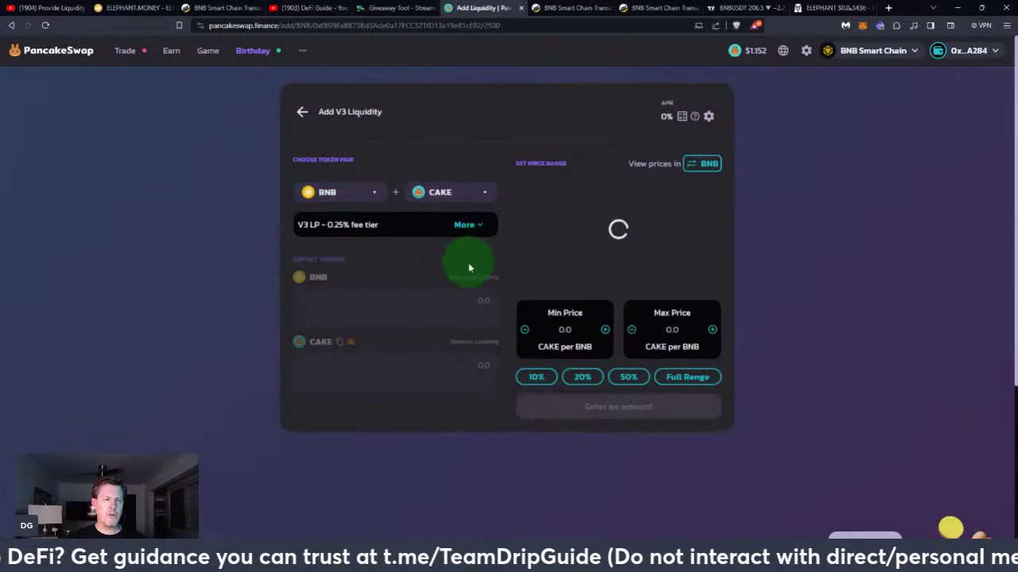
click(485, 193)
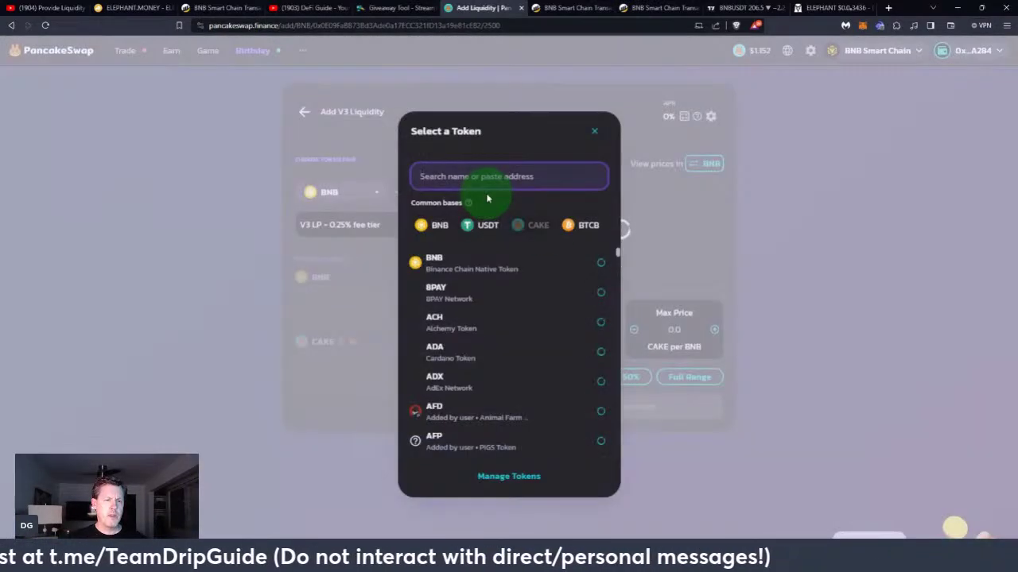
click(481, 225)
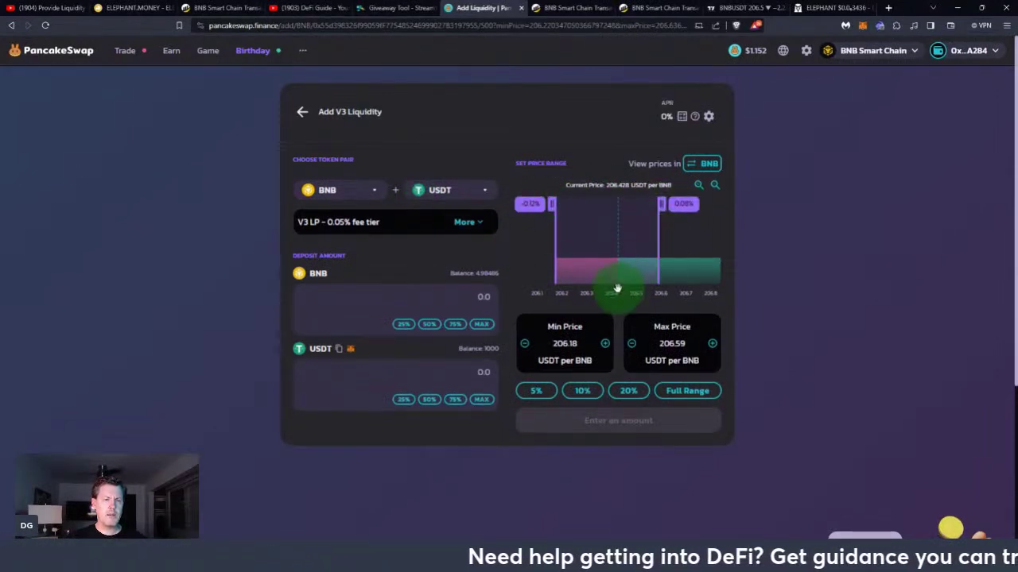
click(469, 227)
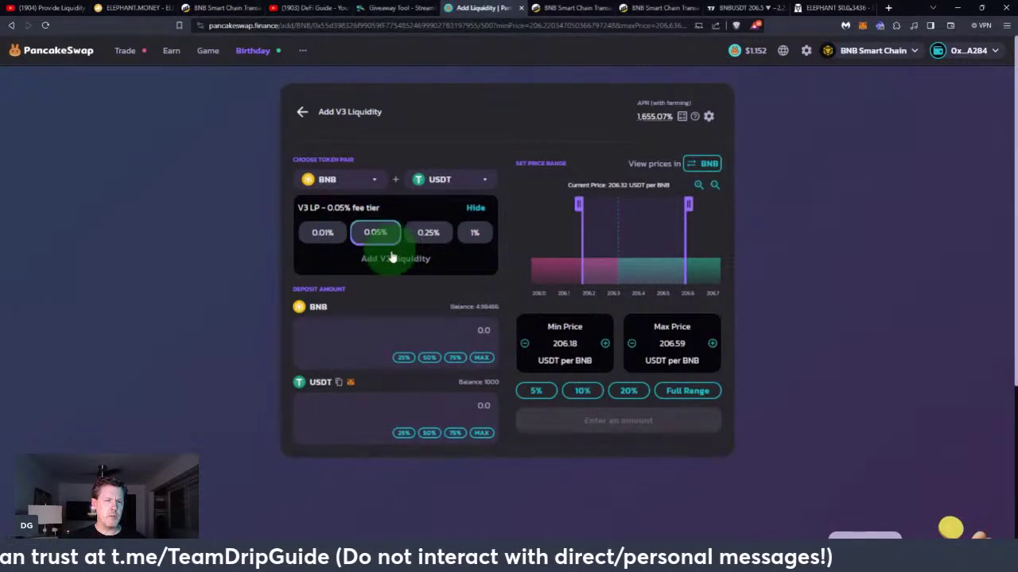
click(429, 233)
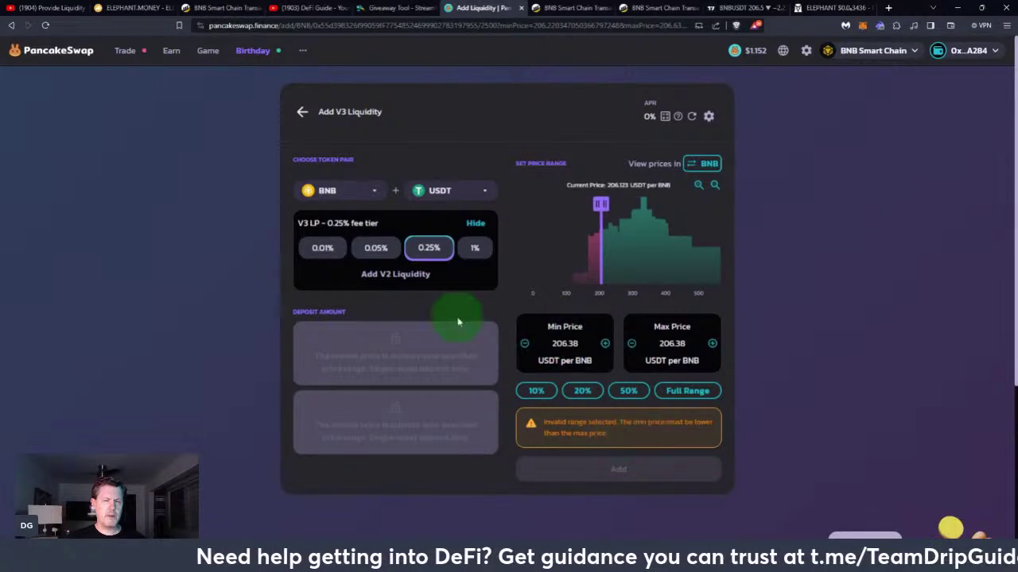
click(380, 249)
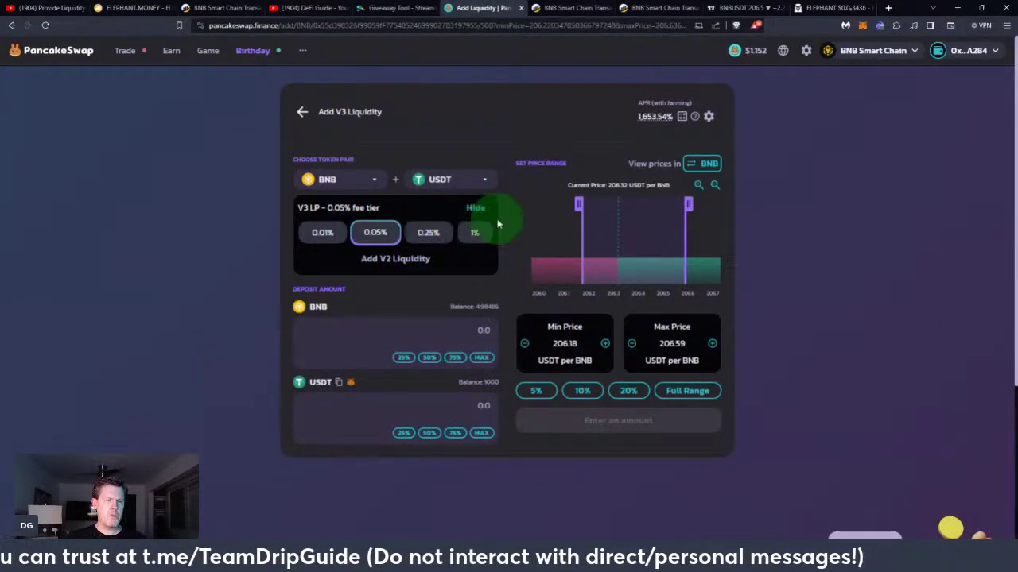
click(474, 208)
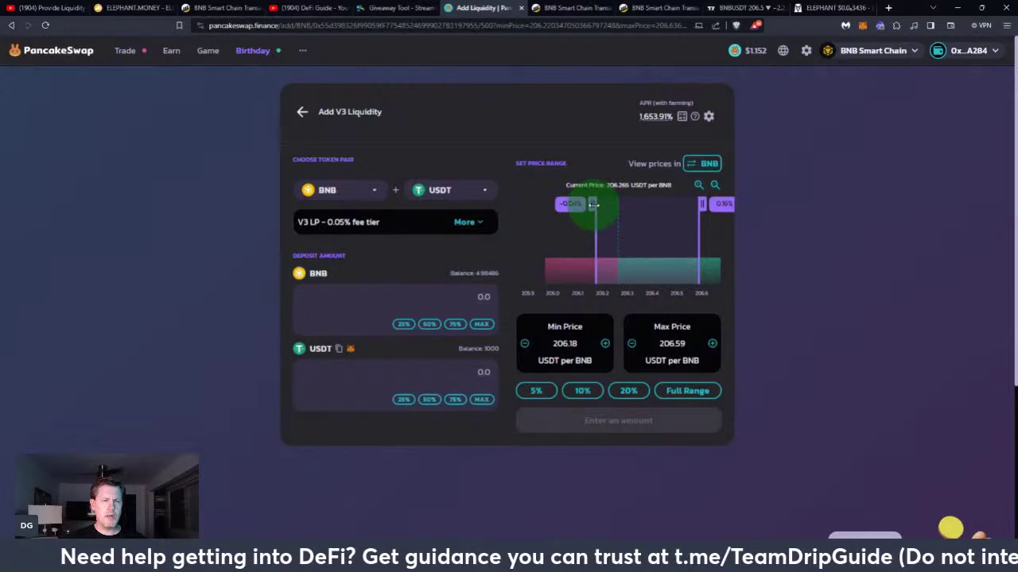
Set the range's min price to about 180 (179.96) and max to 250.07 USDT per BNB
drag(593, 204, 540, 203)
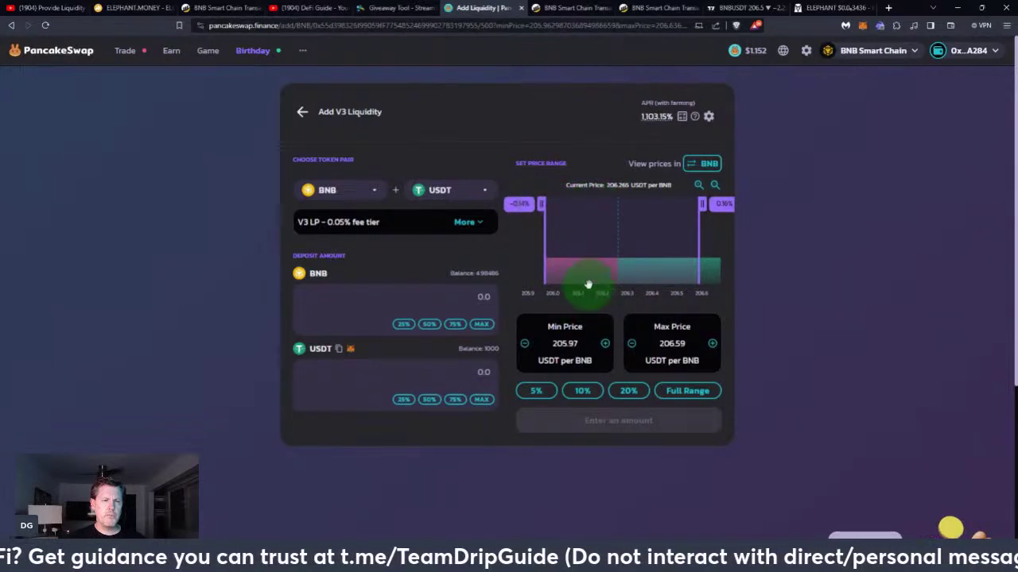
double_click(562, 343)
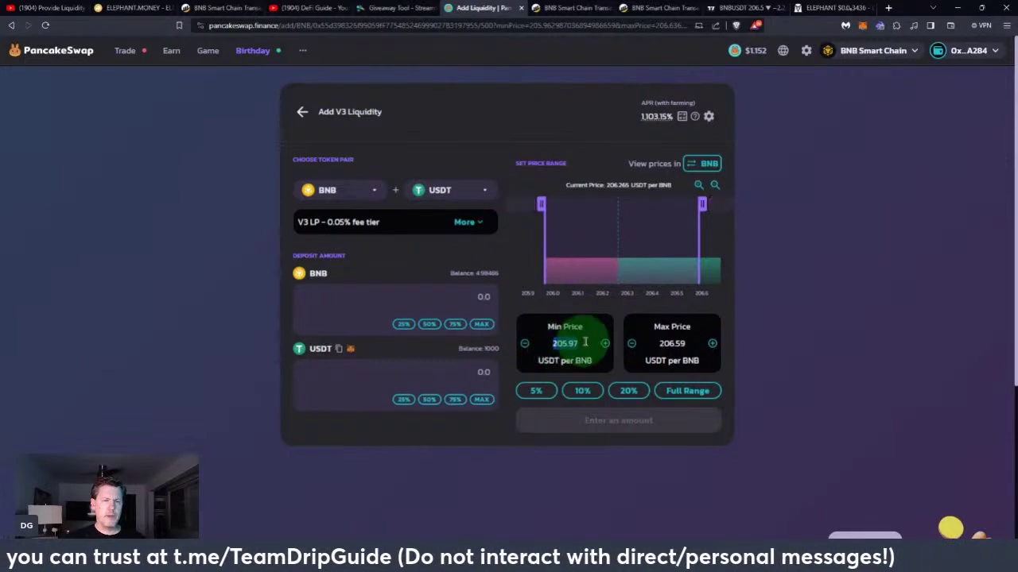
text(180)
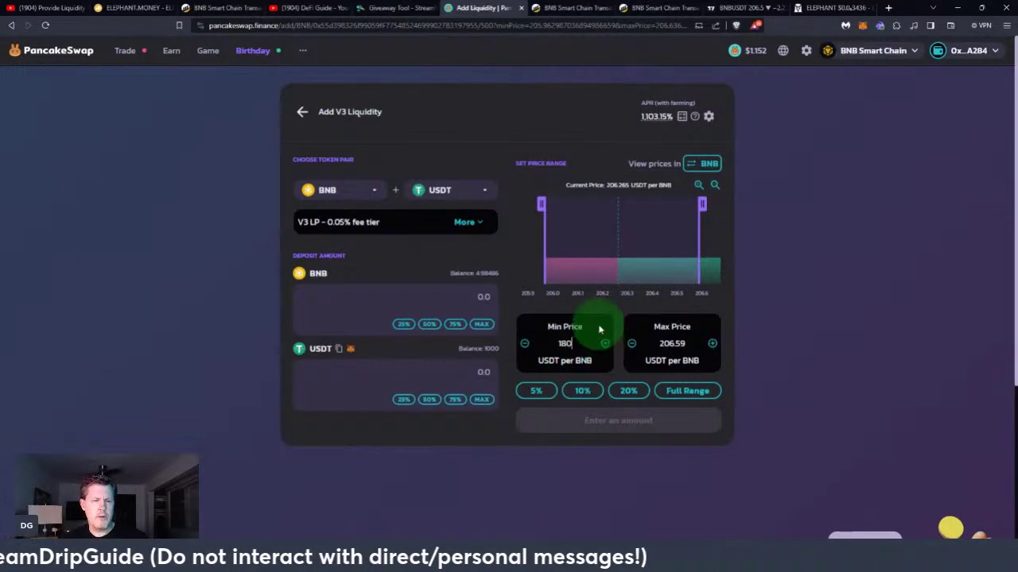
click(666, 342)
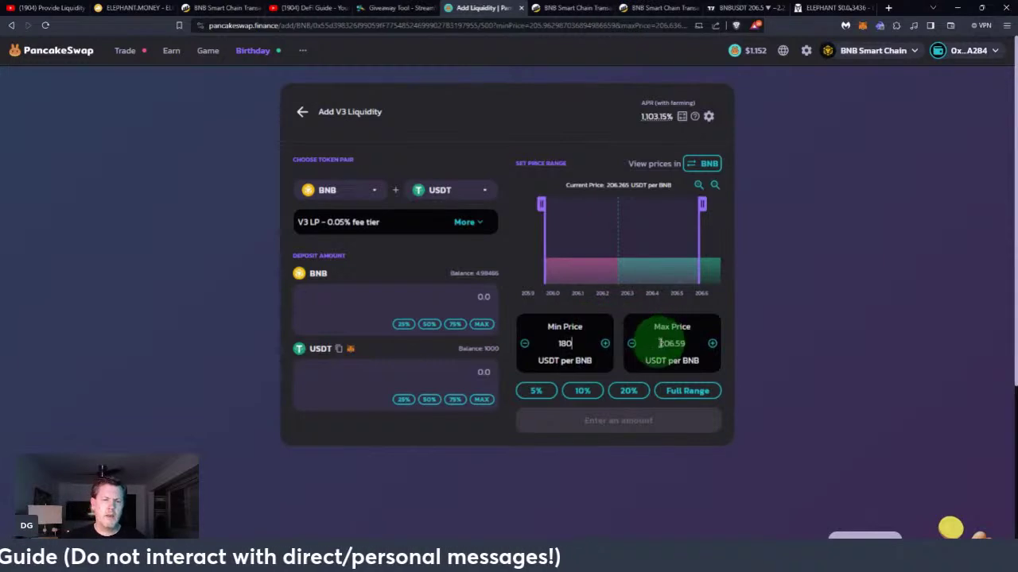
double_click(682, 342)
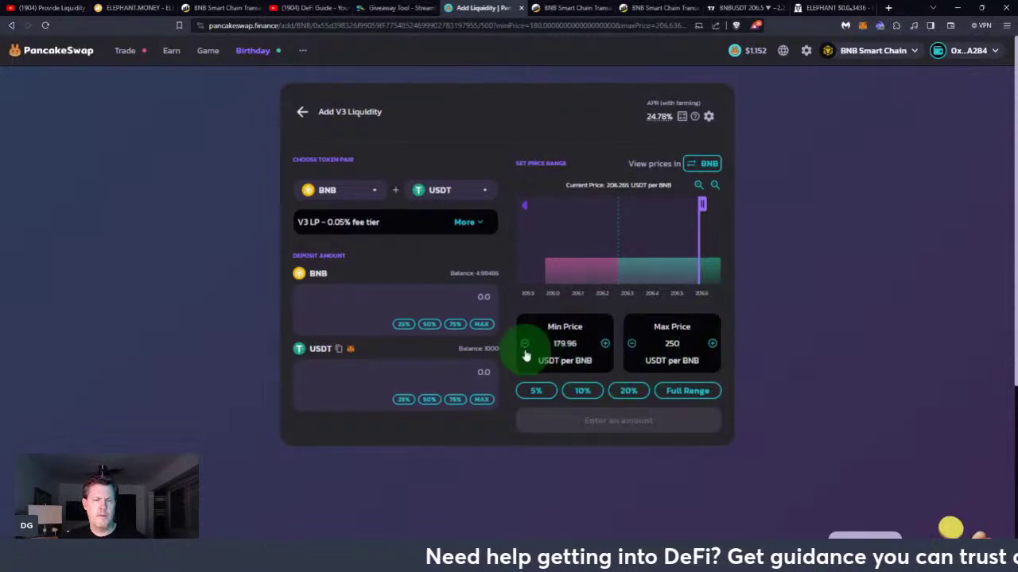
click(483, 297)
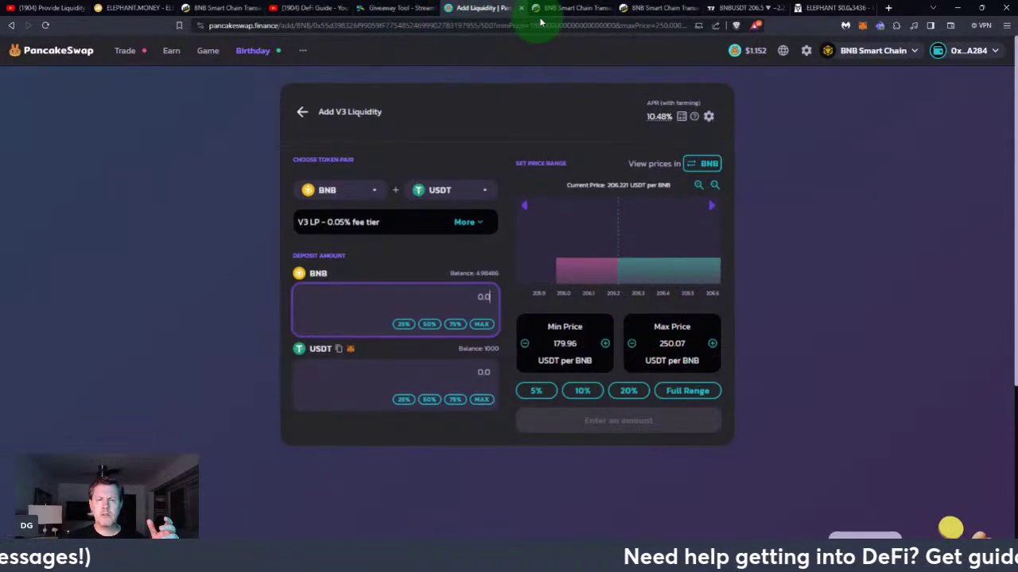
click(739, 8)
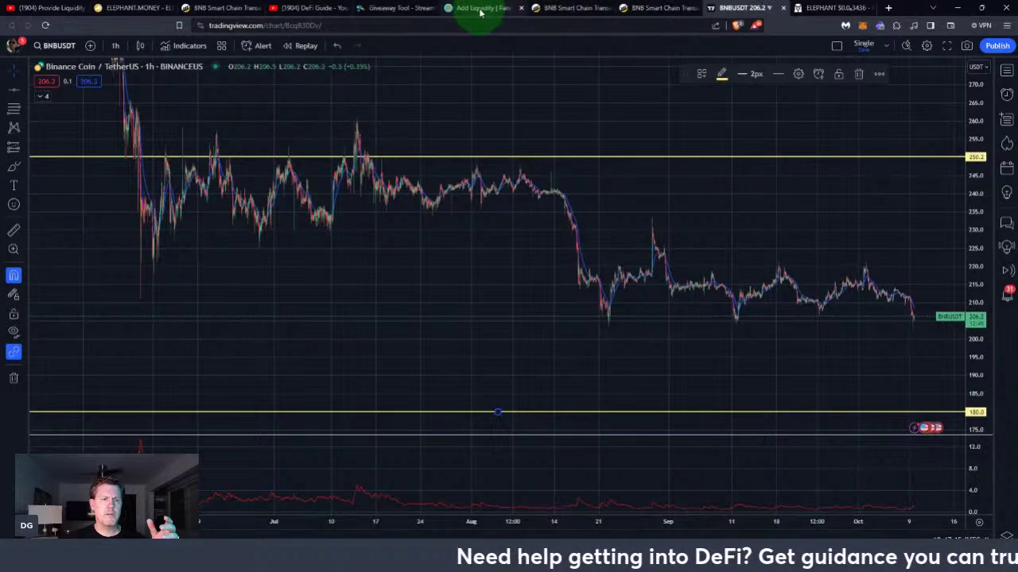
click(480, 11)
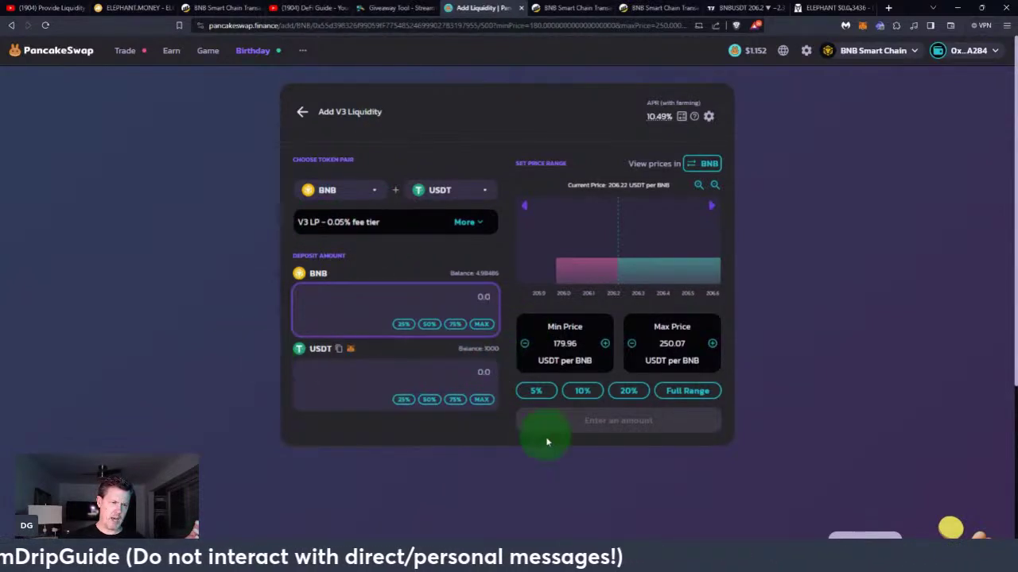
Use the full USDT balance, then set the BNB deposit to 4.9, matched by 723.167 USDT
click(481, 400)
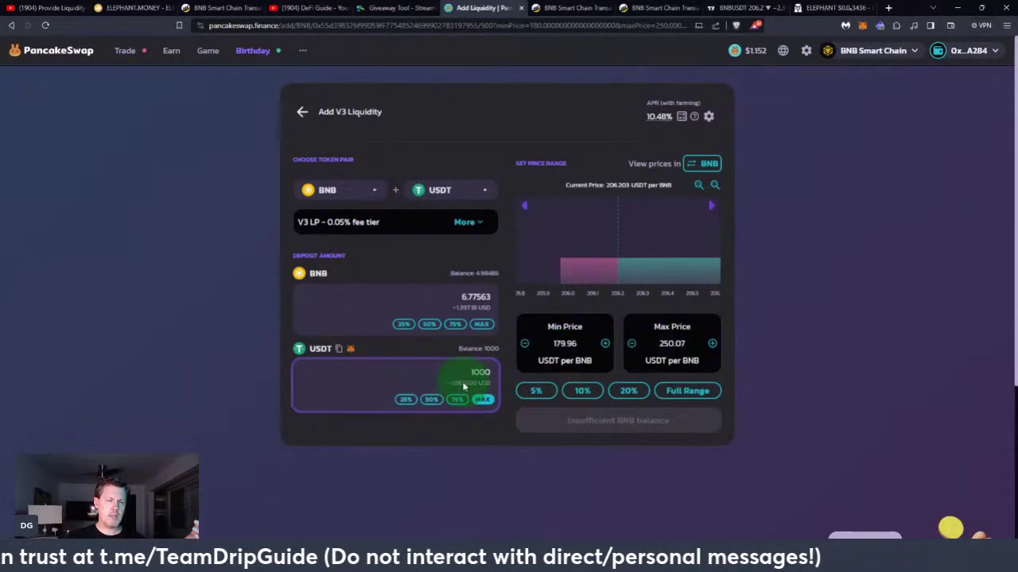
double_click(459, 299)
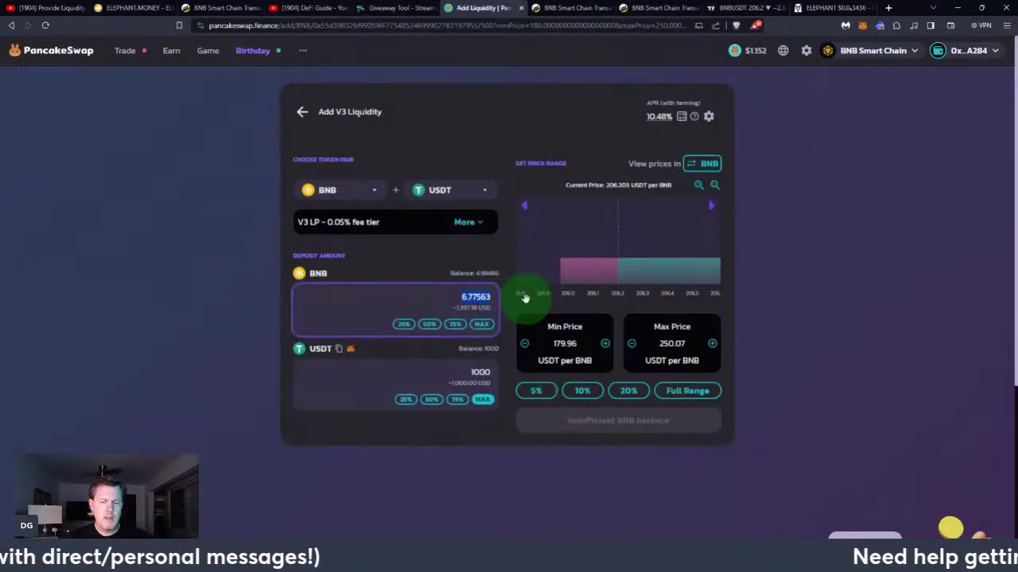
text(4.9)
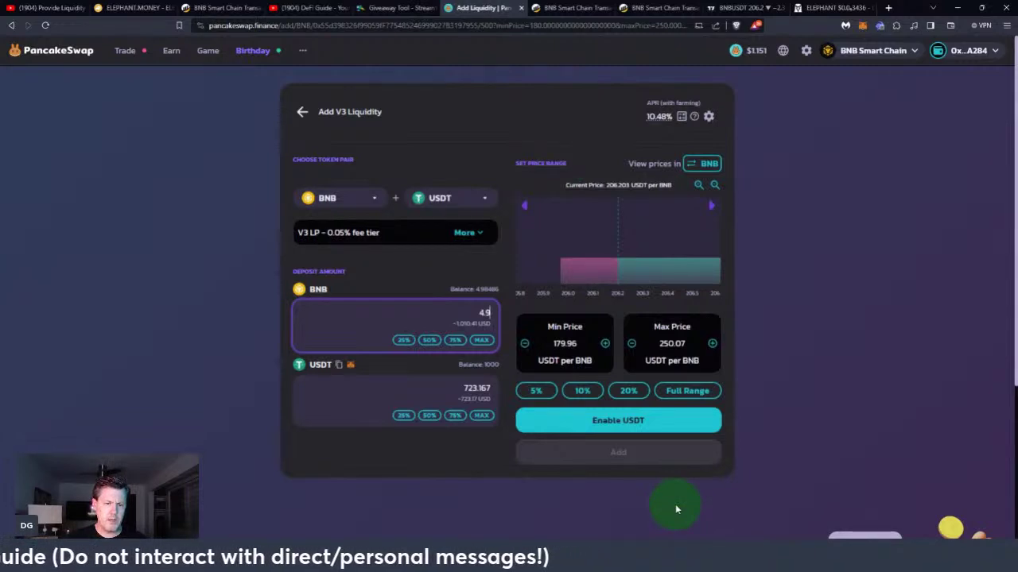
Enable USDT for the position to bring up the Rabby approval request
click(621, 427)
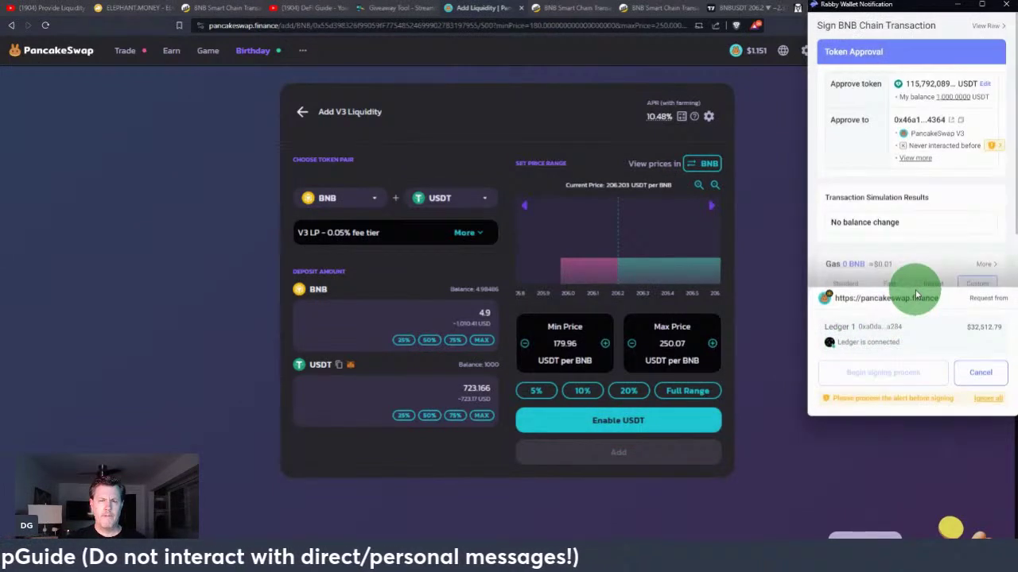
Acknowledge the new-contract warning, sign the USDT approval on Ledger, and view it on BscScan
click(991, 151)
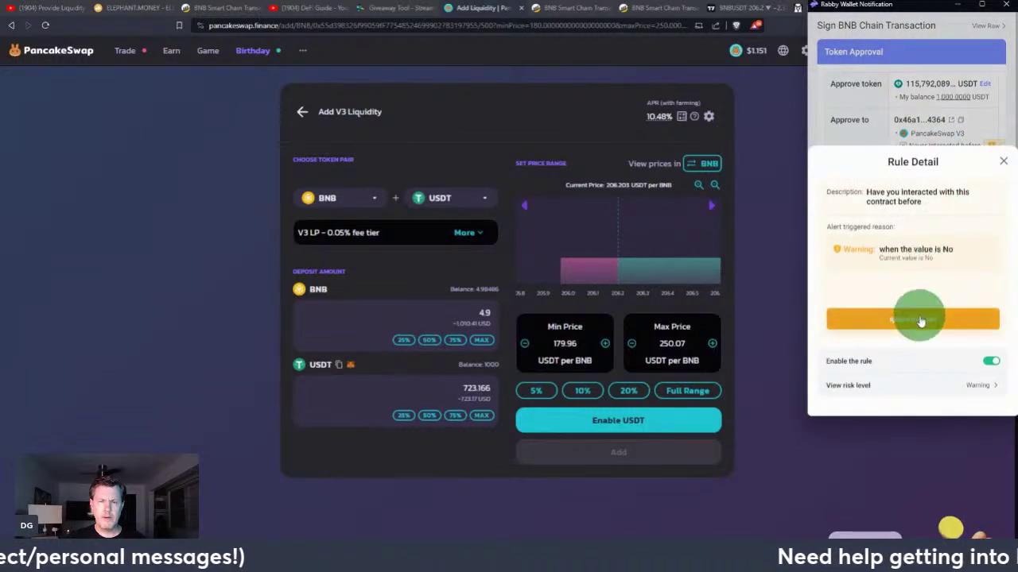
click(917, 322)
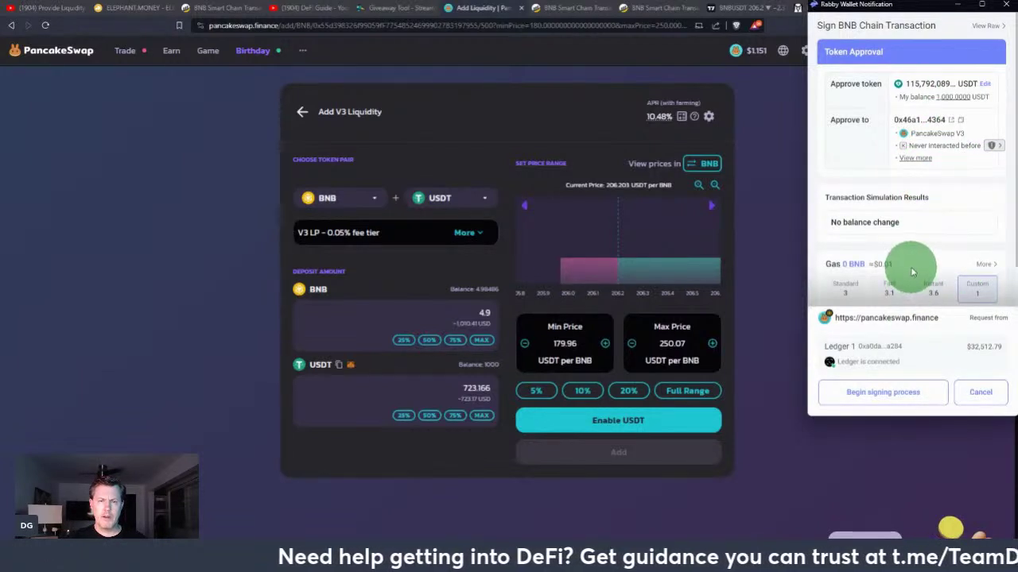
scroll(909, 268, down, 1)
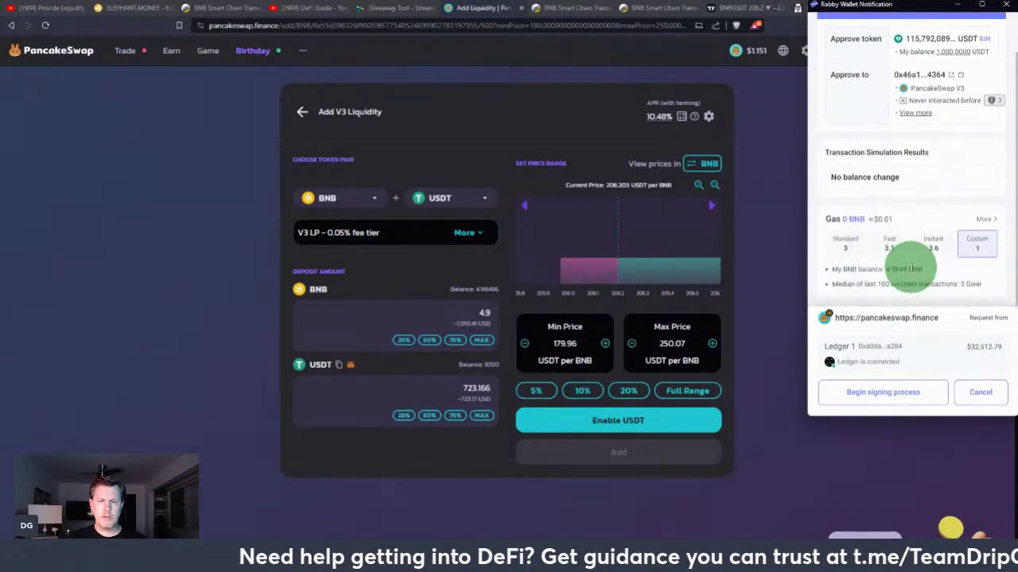
click(892, 397)
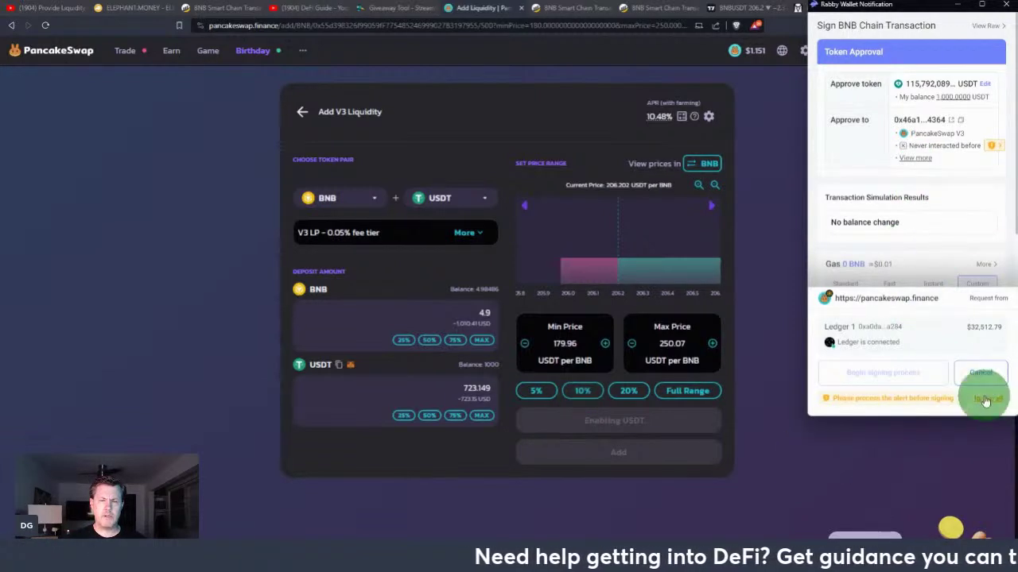
click(980, 374)
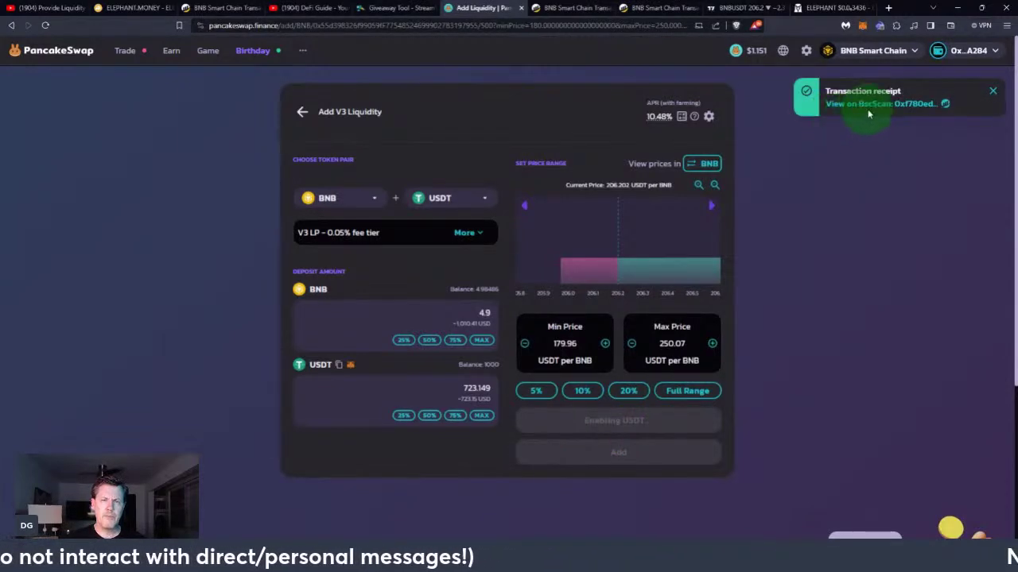
click(873, 110)
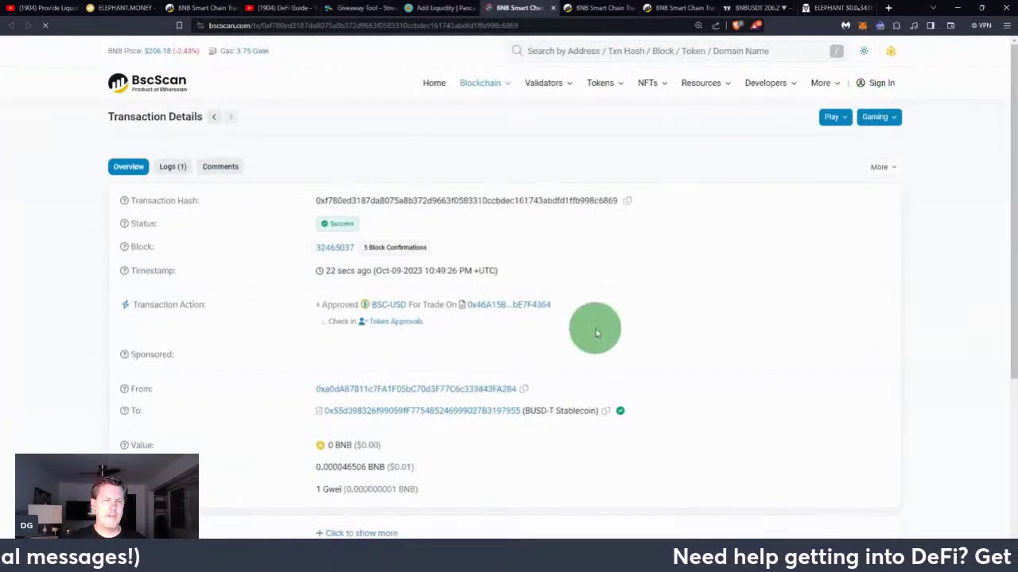
Close the BscScan approval page to return to the BNB/USDT Add V3 Liquidity form
click(553, 8)
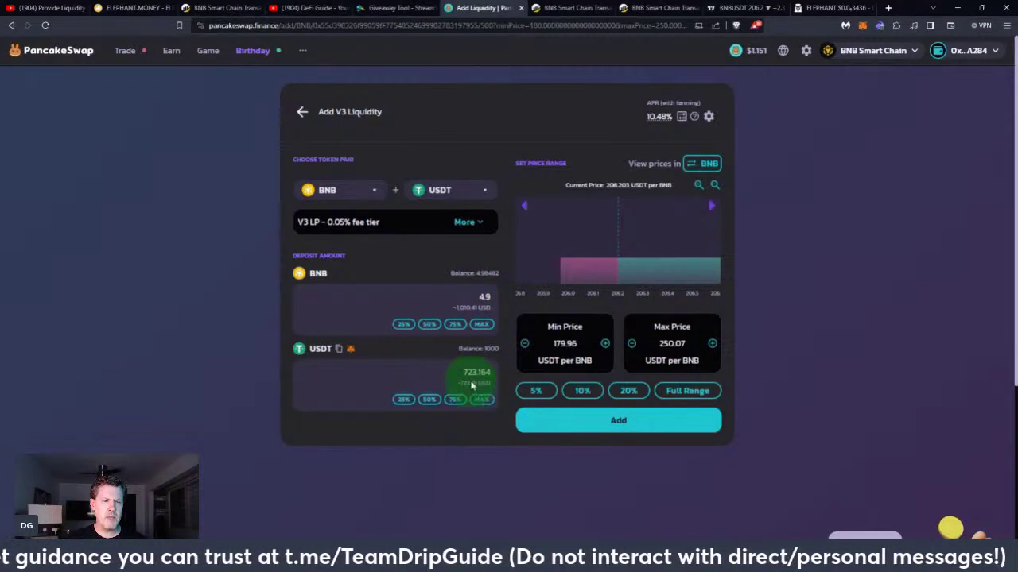
Review and confirm adding 4.9 BNB and 723.1 USDT of liquidity
click(635, 436)
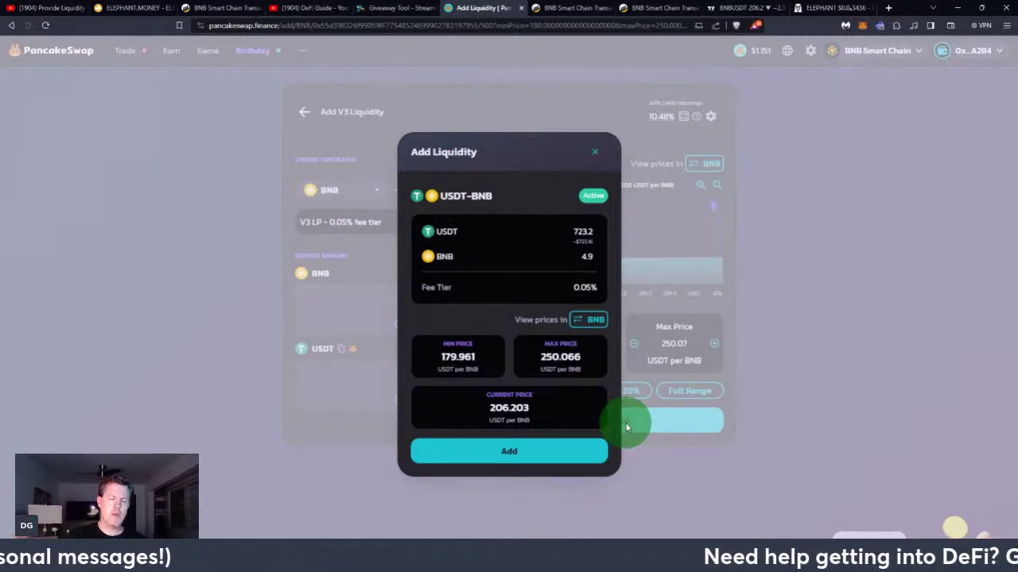
click(494, 460)
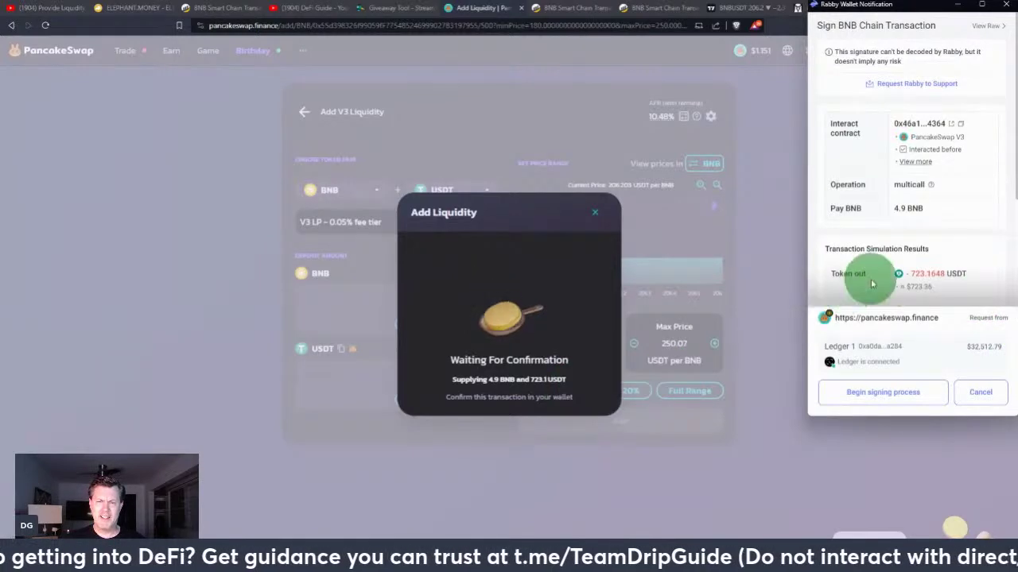
Sign the BNB/USDT V3 liquidity deposit on the Ledger and dismiss the Transaction Submitted notice
scroll(867, 275, down, 3)
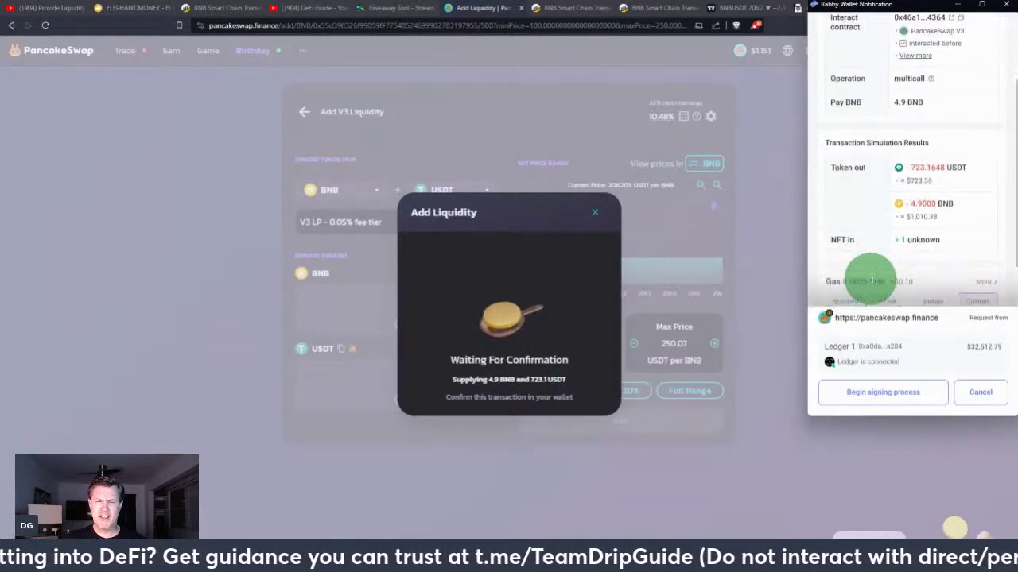
click(881, 393)
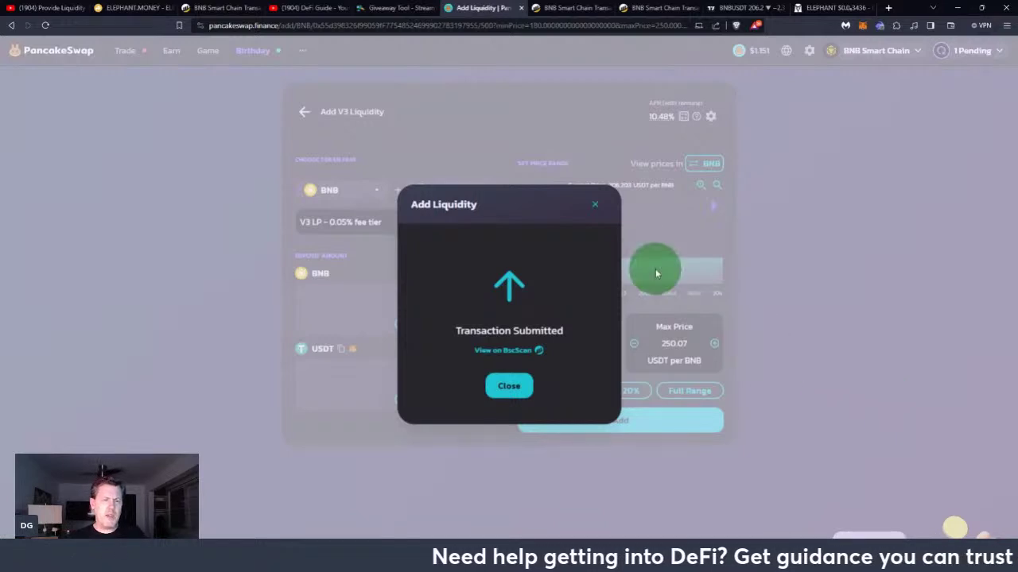
click(597, 211)
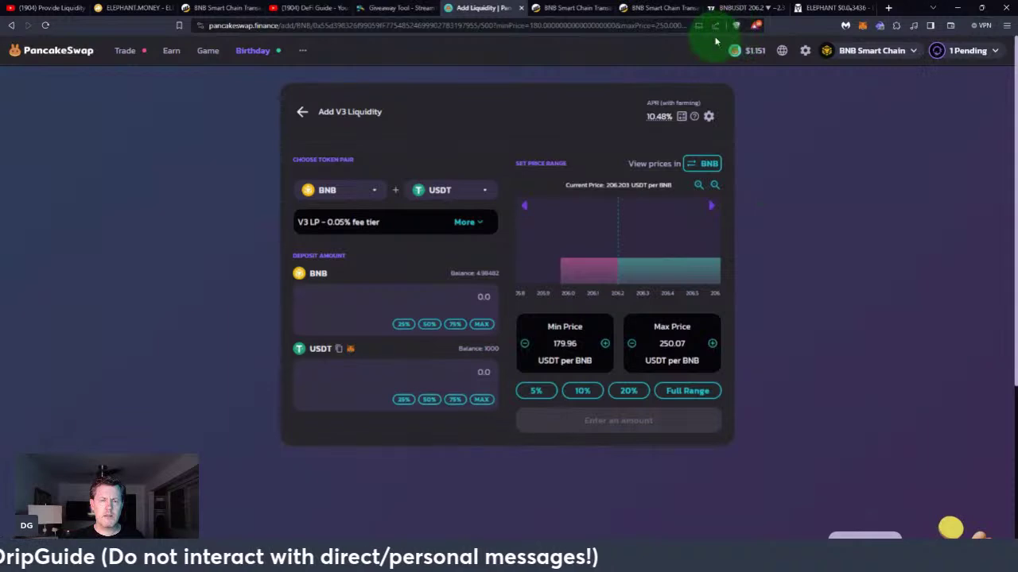
click(743, 8)
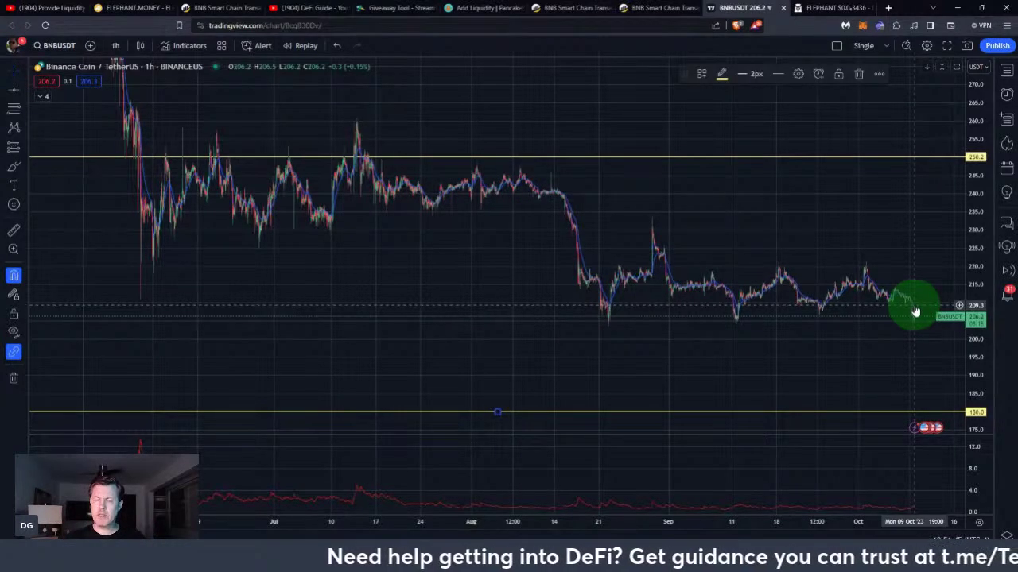
click(912, 194)
click(960, 345)
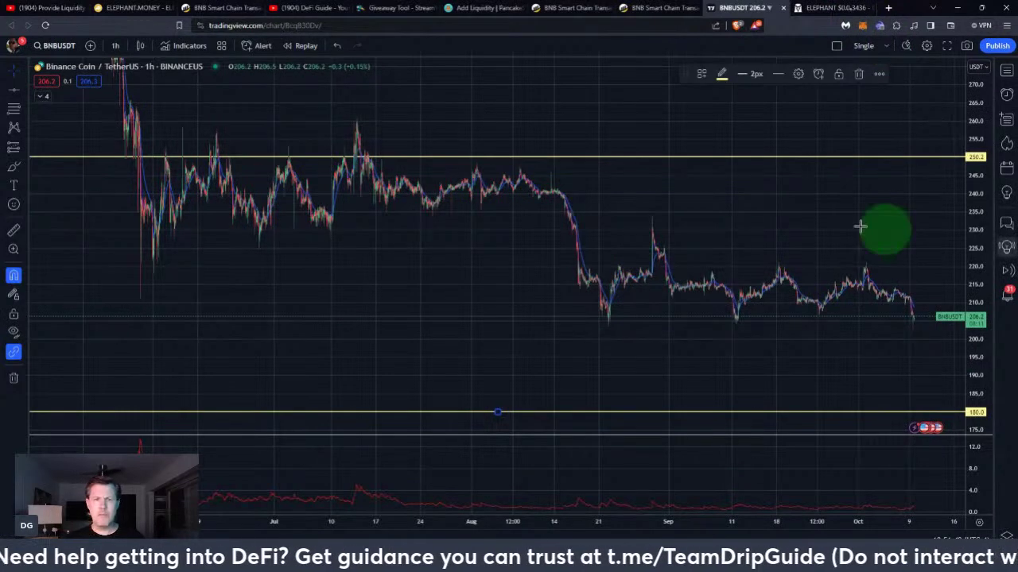
click(477, 9)
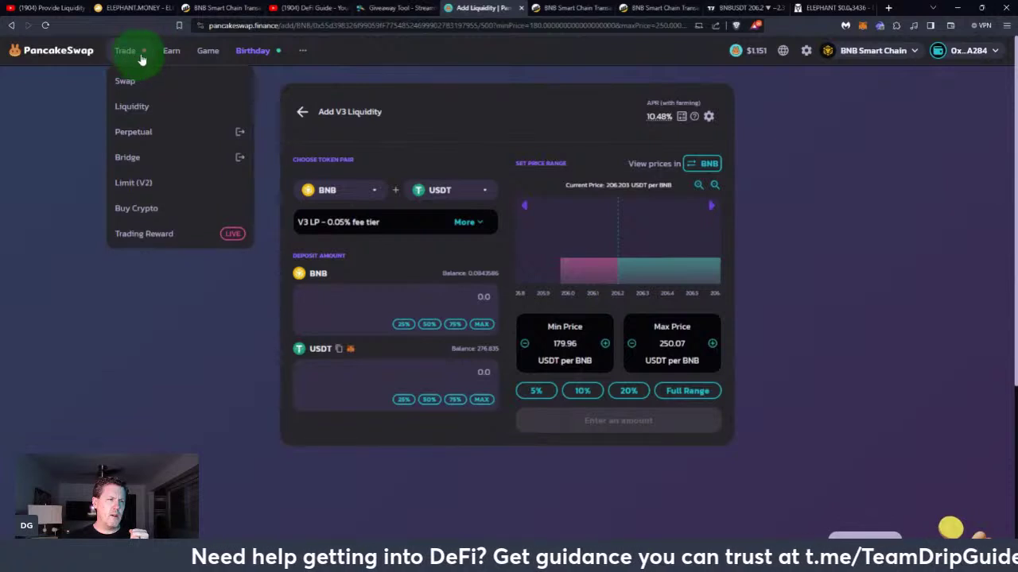
Go to Trade > Liquidity to list positions, including the new USDT-BNB 0.05% LP
mouse_move(234, 63)
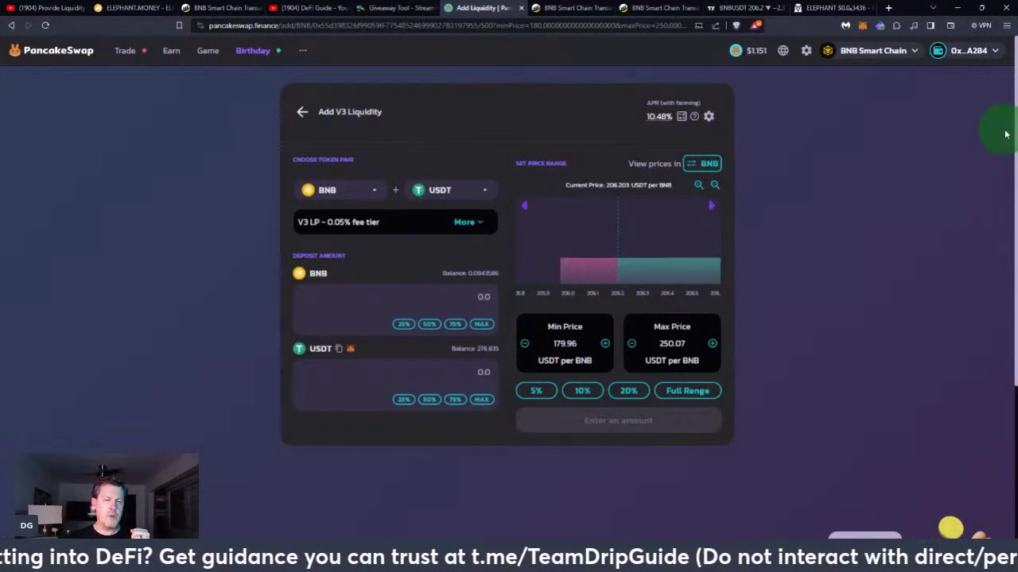
mouse_move(129, 52)
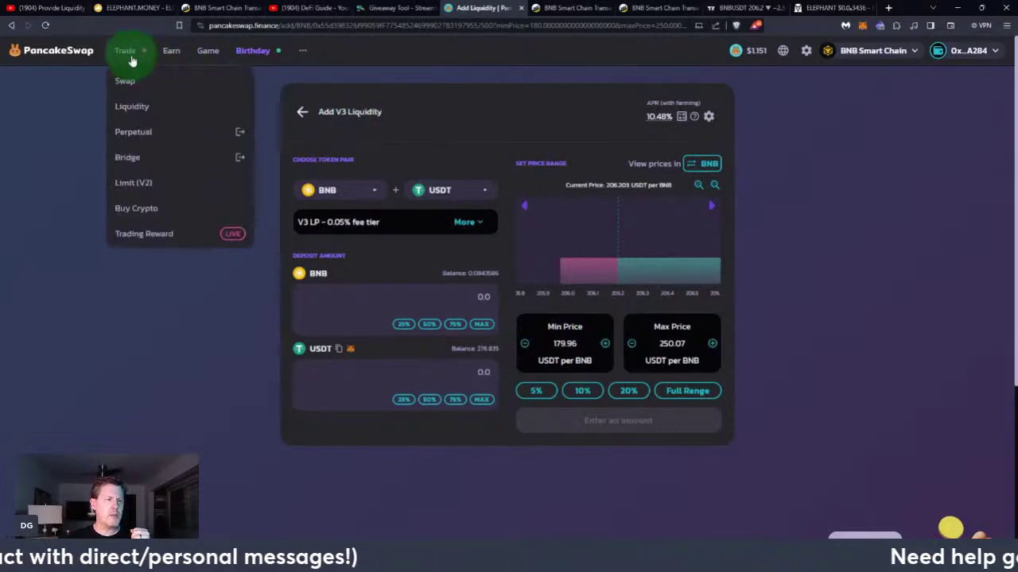
click(122, 114)
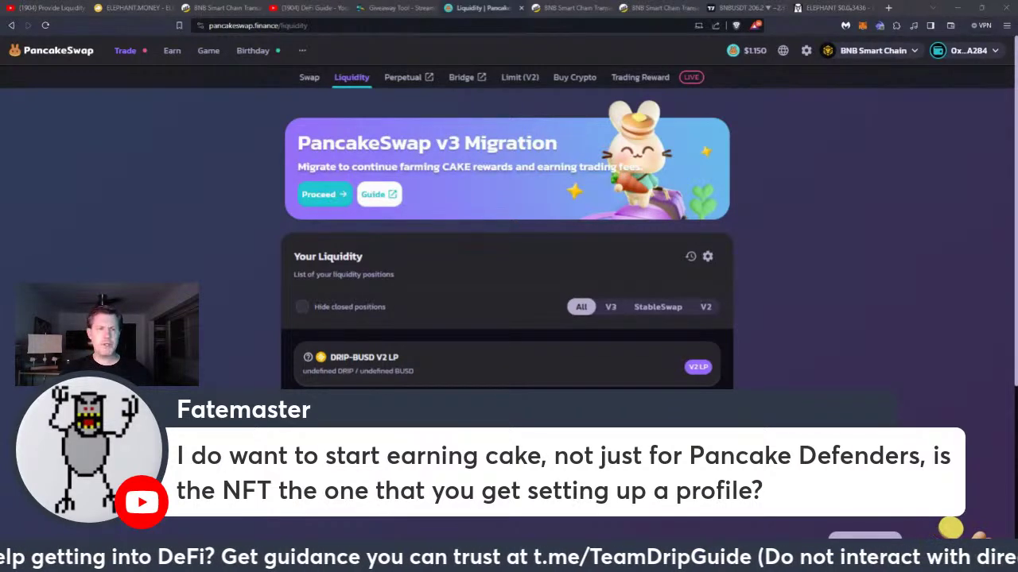
Switch to the BscScan tab showing the earlier V3 mint transaction for NFT 263380
click(554, 12)
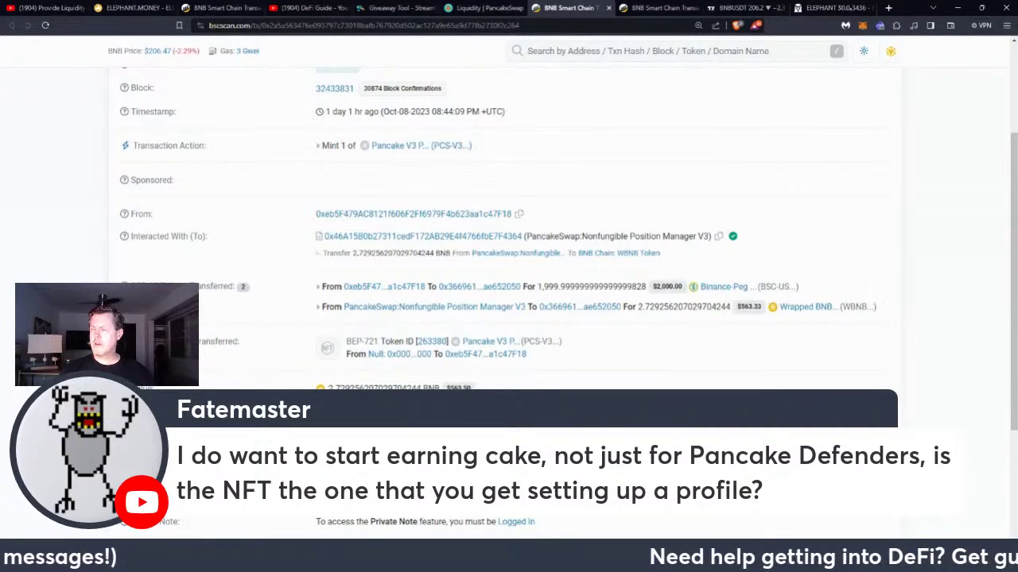
Check the position NFT's transfer to Masterchef V3 on BscScan, then return to PancakeSwap Liquidity
scroll(593, 253, down, 3)
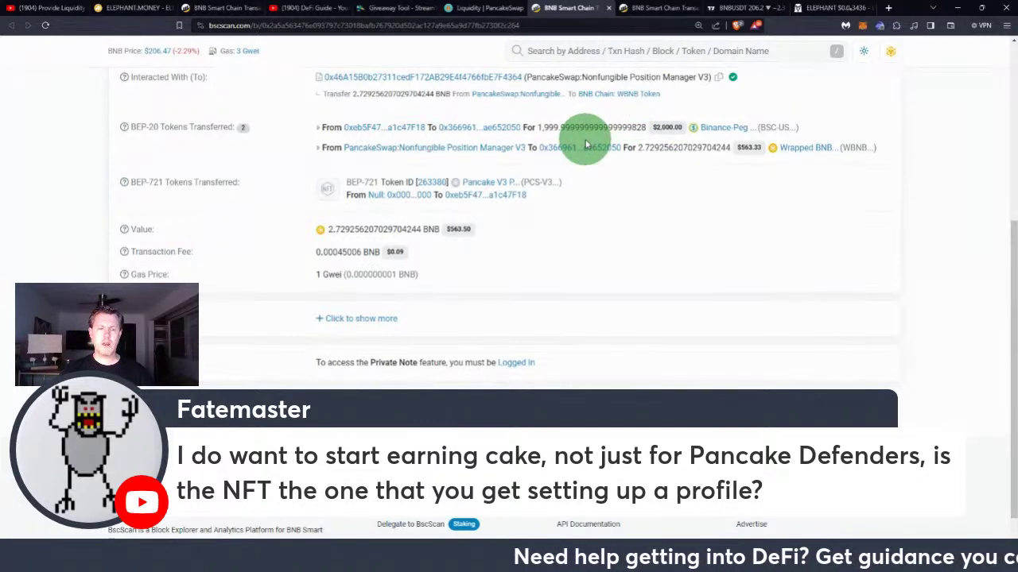
click(648, 8)
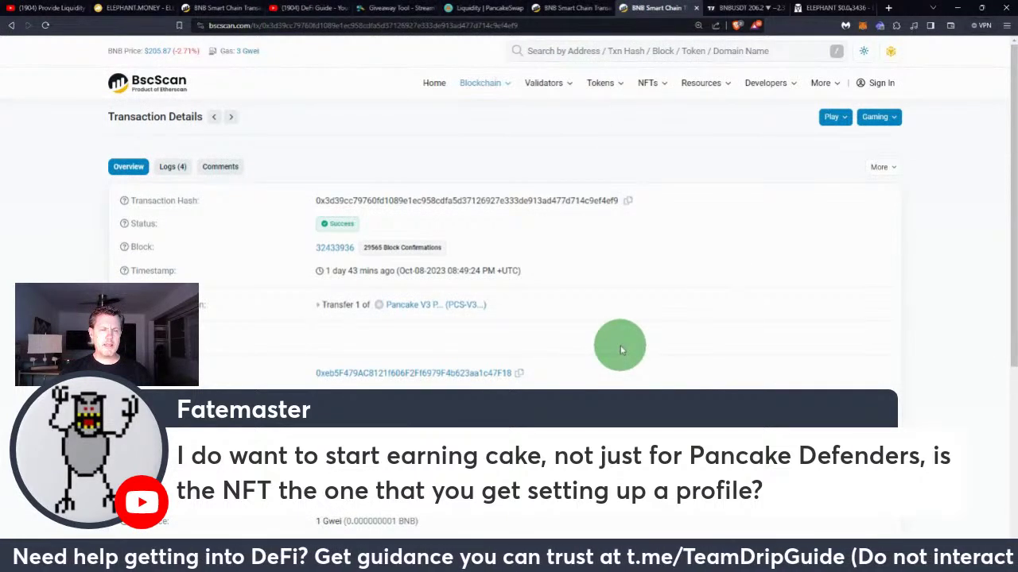
scroll(620, 347, down, 1)
scroll(620, 348, down, 2)
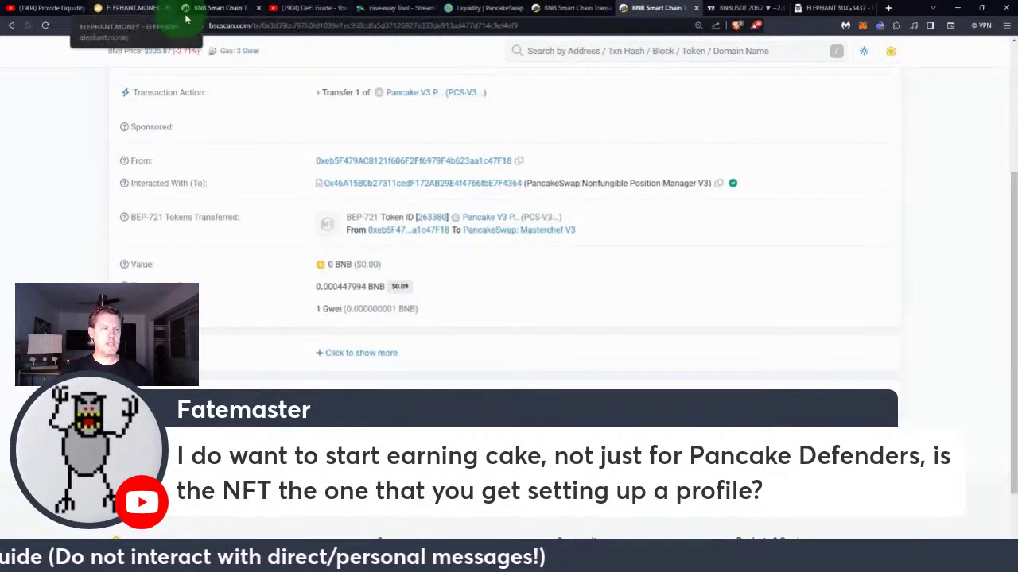
click(482, 10)
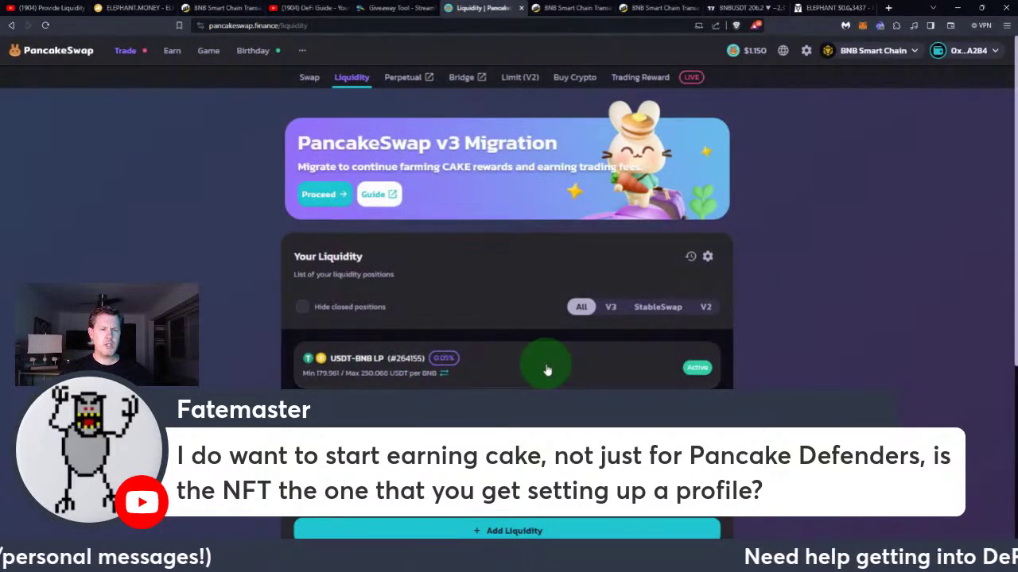
Review the USDT-BNB position's $1,733.05 liquidity, then go to Earn > Farms
click(725, 367)
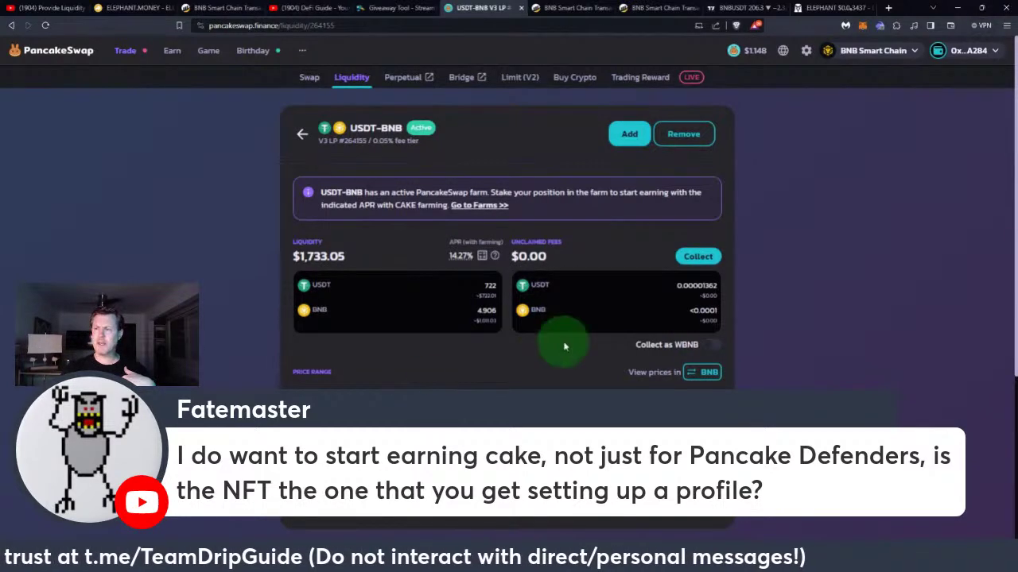
scroll(465, 187, down, 2)
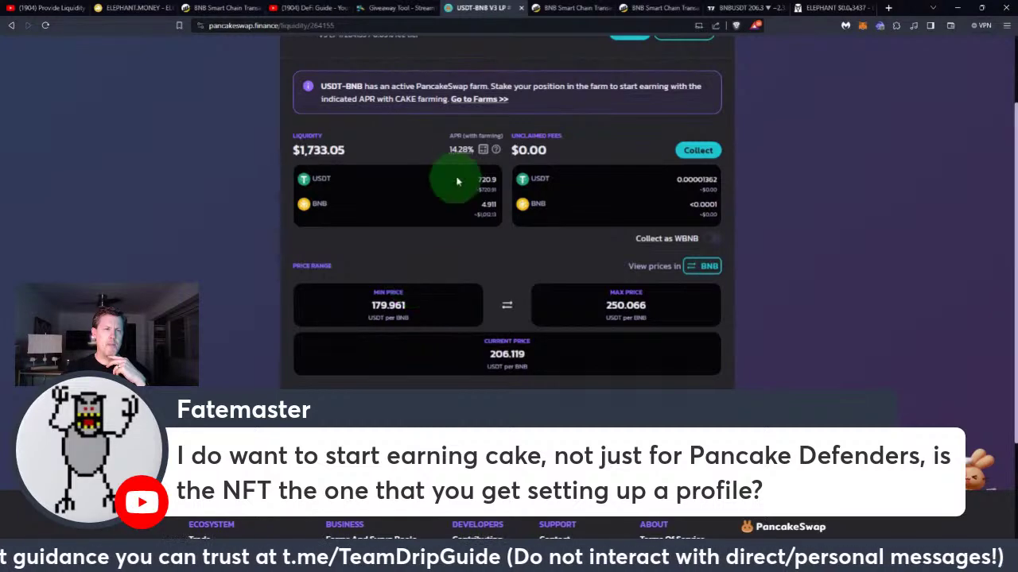
scroll(295, 217, up, 1)
scroll(295, 217, up, 1)
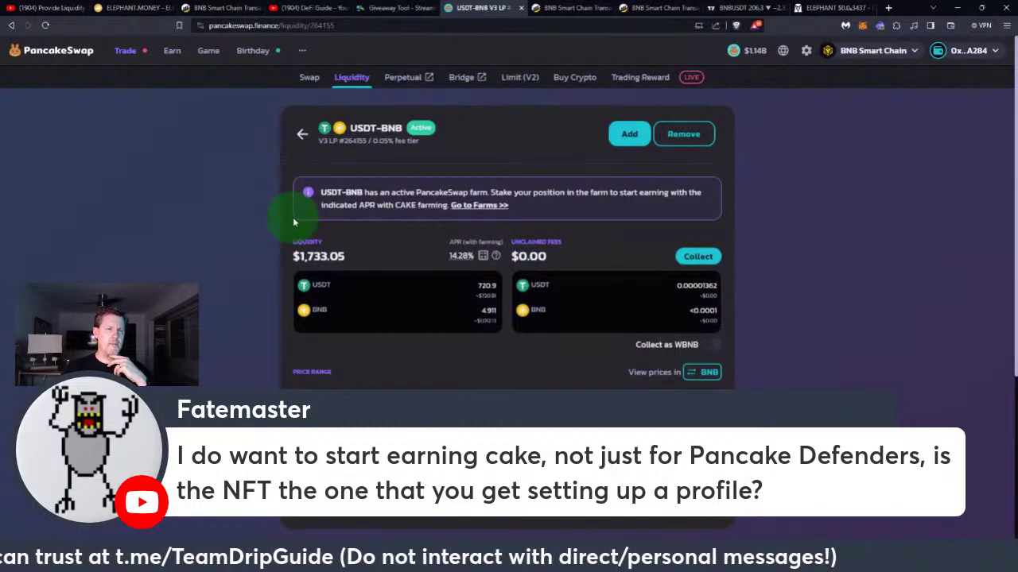
mouse_move(171, 59)
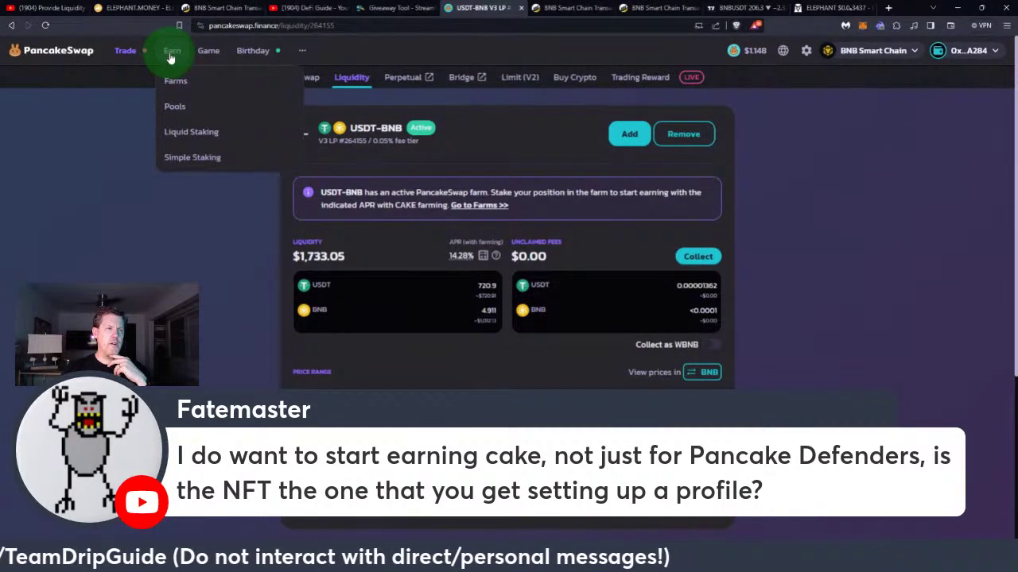
click(175, 81)
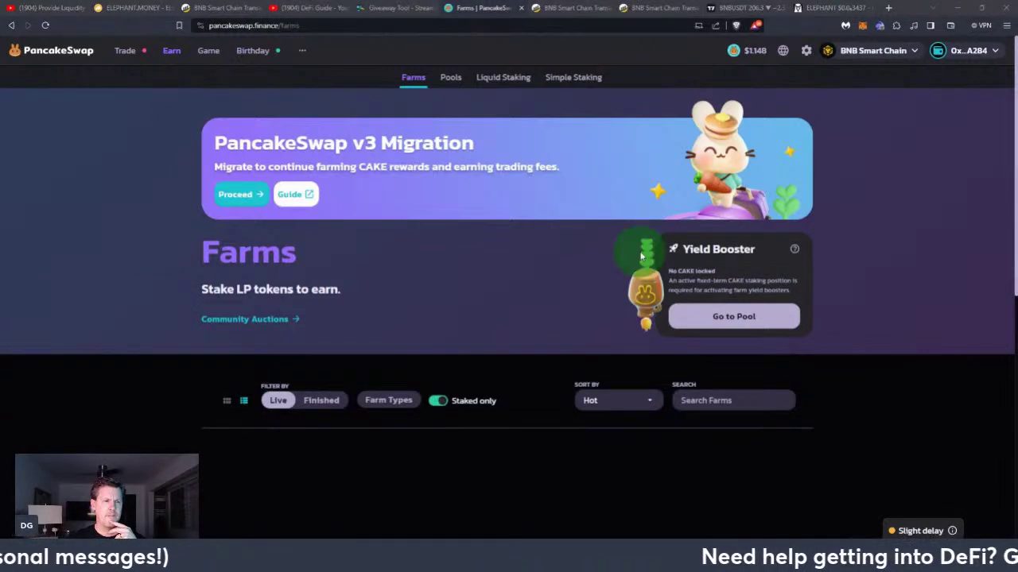
Turn off the 'Staked only' toggle so all live farms, including USDT-BNB, are listed
scroll(725, 254, down, 2)
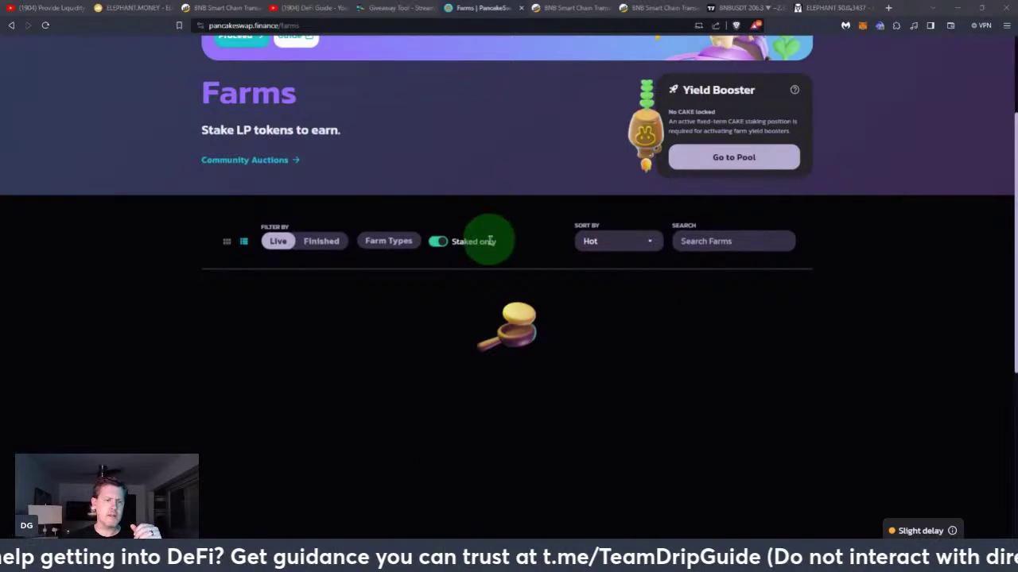
scroll(696, 304, up, 3)
scroll(696, 305, down, 3)
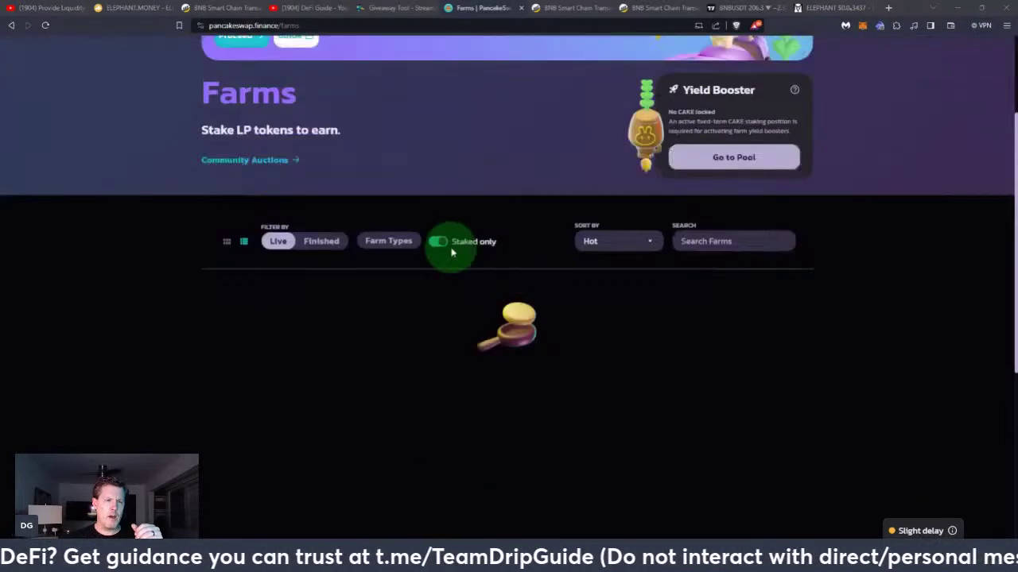
click(437, 243)
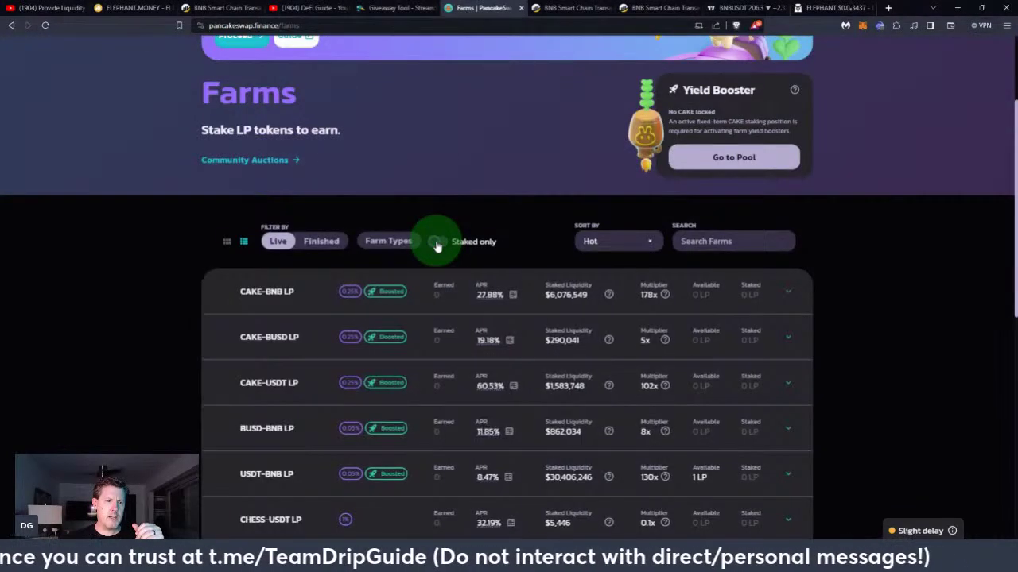
Expand the USDT-BNB LP farm row and start staking position #264155
scroll(731, 318, down, 2)
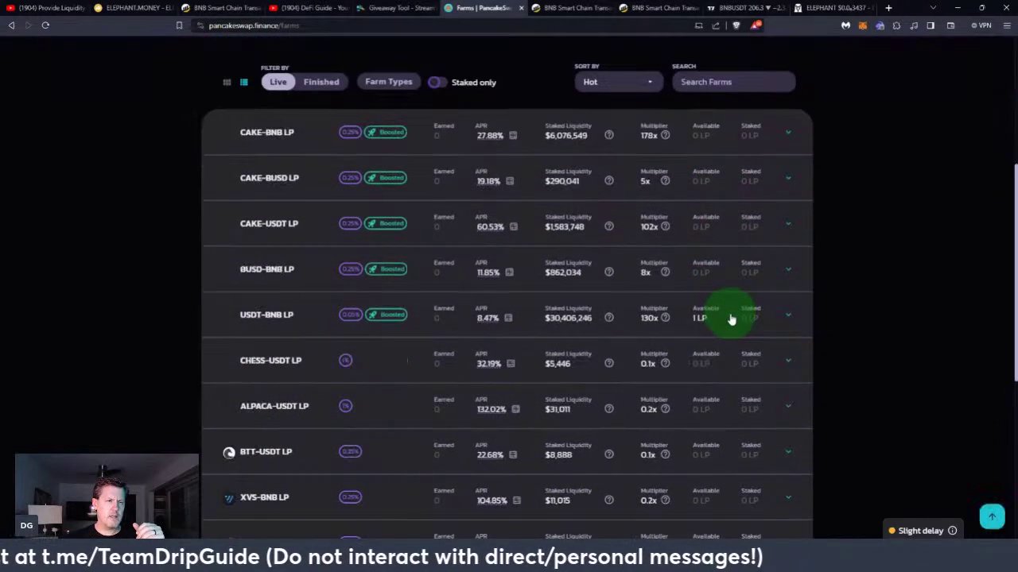
scroll(731, 318, down, 1)
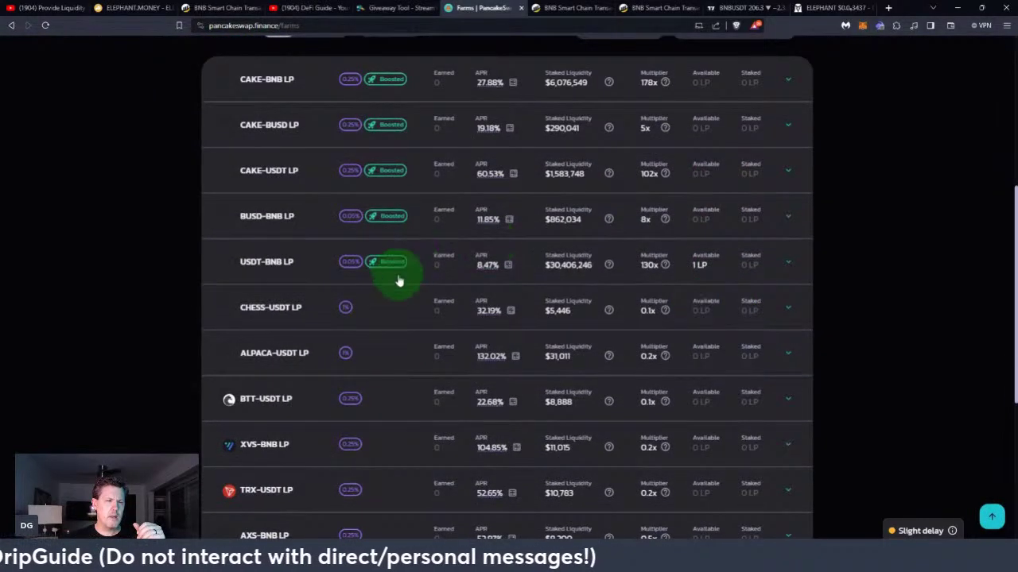
scroll(399, 280, down, 1)
scroll(567, 211, down, 1)
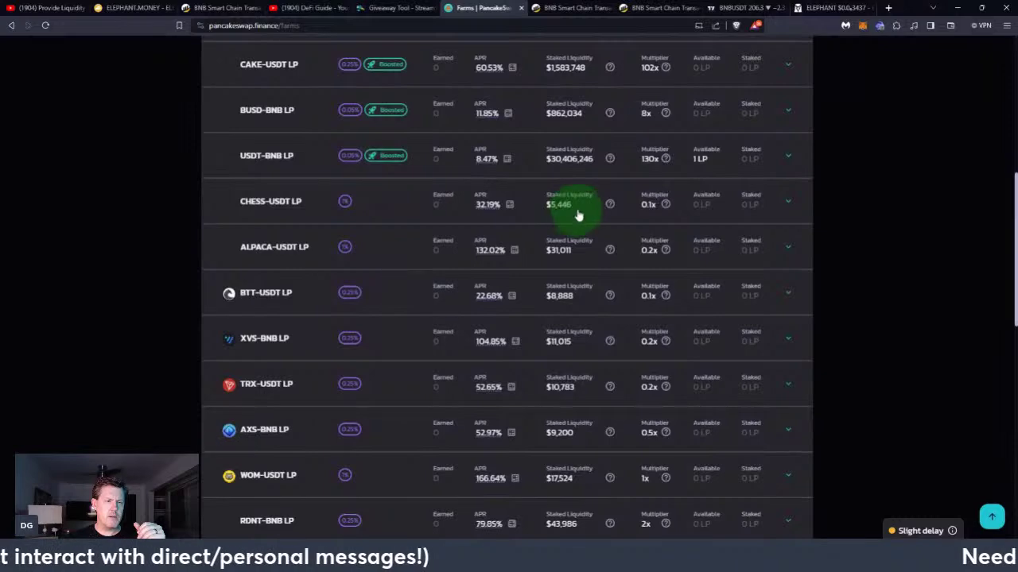
scroll(578, 215, down, 3)
scroll(578, 215, down, 4)
scroll(578, 216, up, 10)
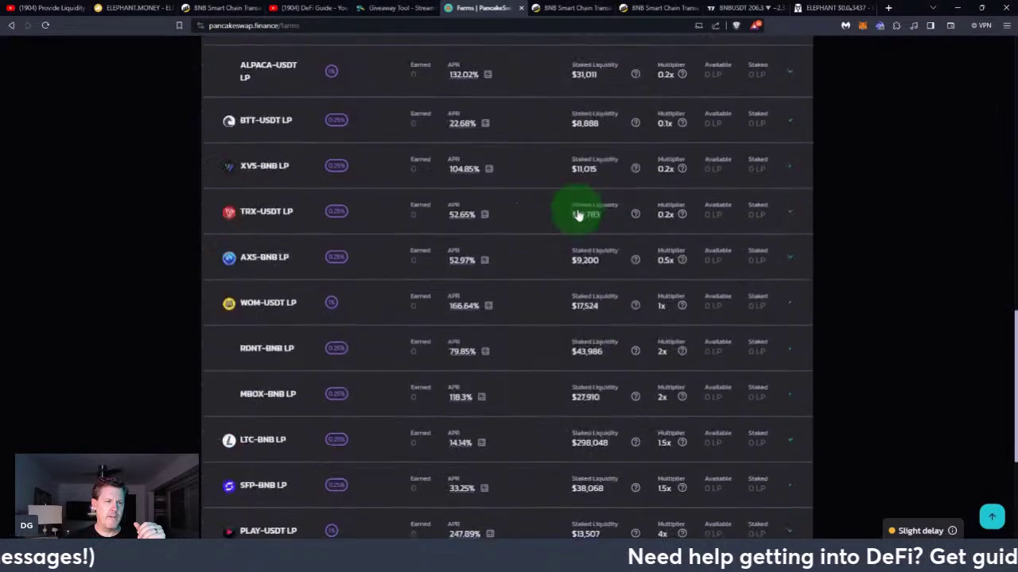
scroll(578, 215, up, 2)
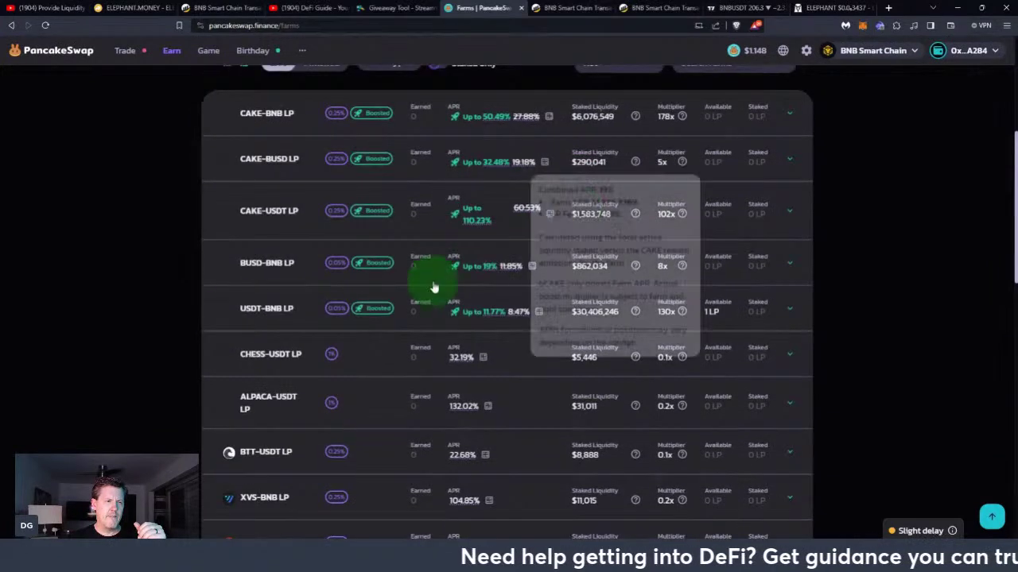
click(293, 311)
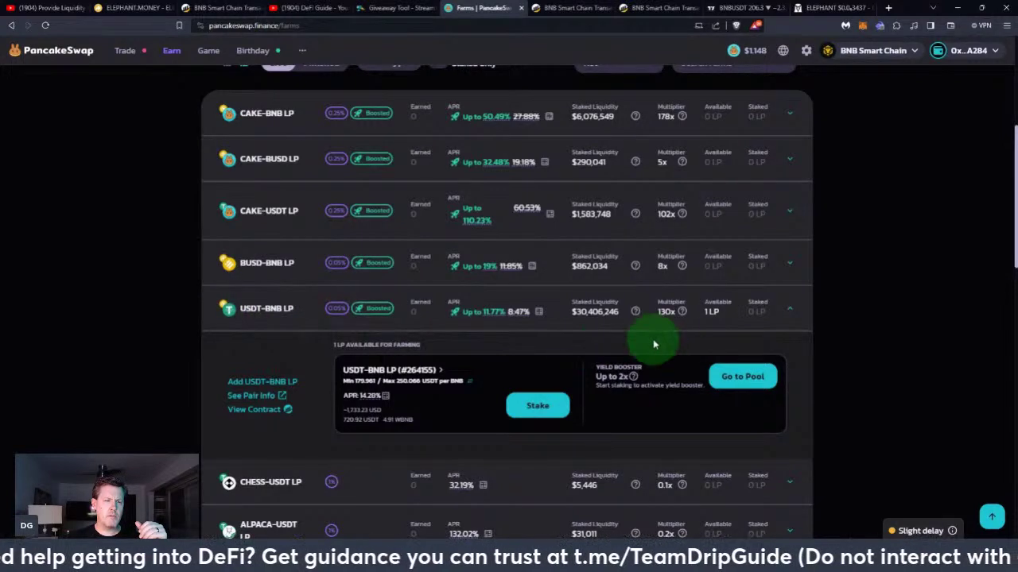
scroll(449, 370, down, 1)
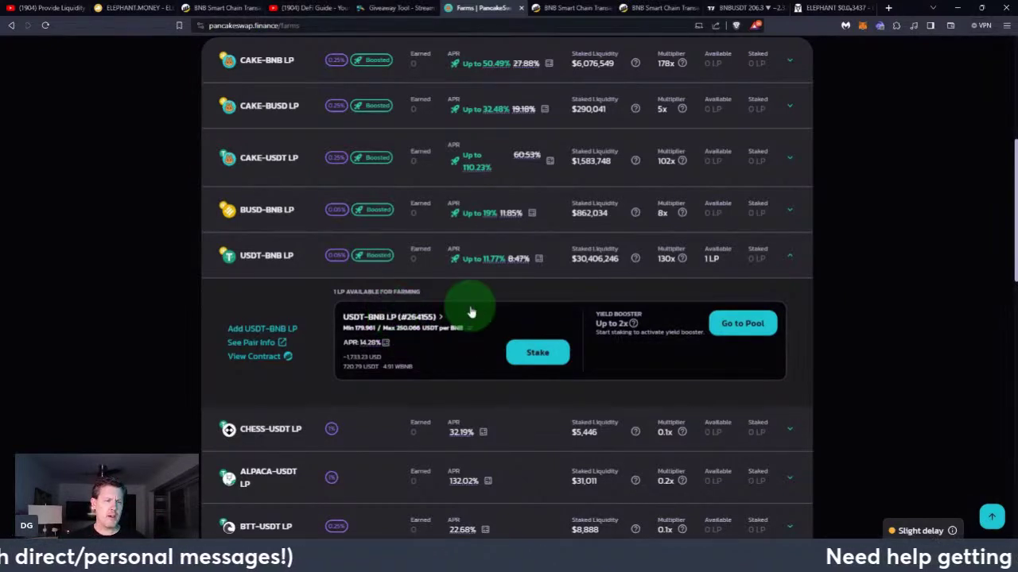
click(552, 353)
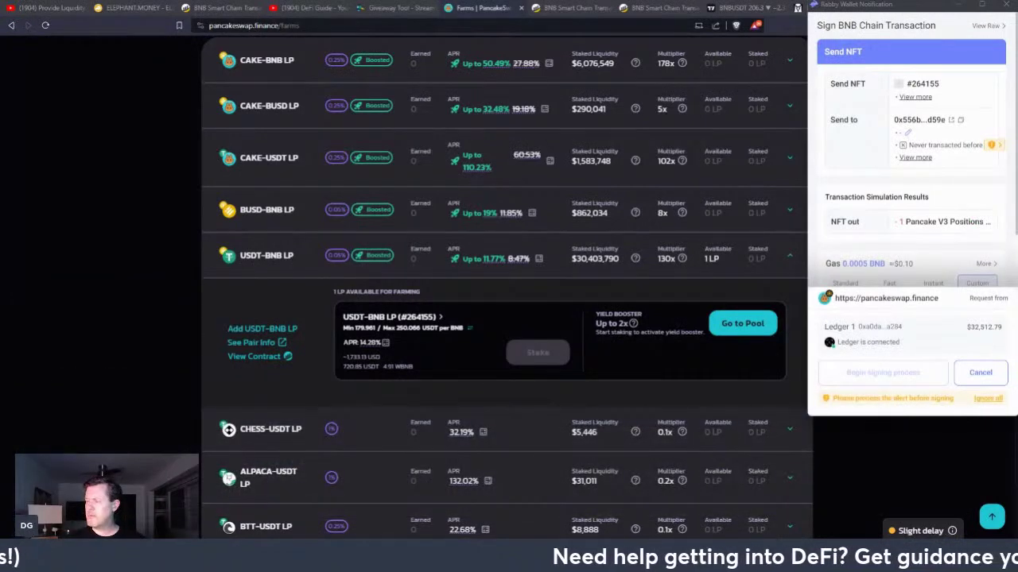
Ignore the unfamiliar-address alert and sign the position #264155 staking transaction on the Ledger
click(985, 146)
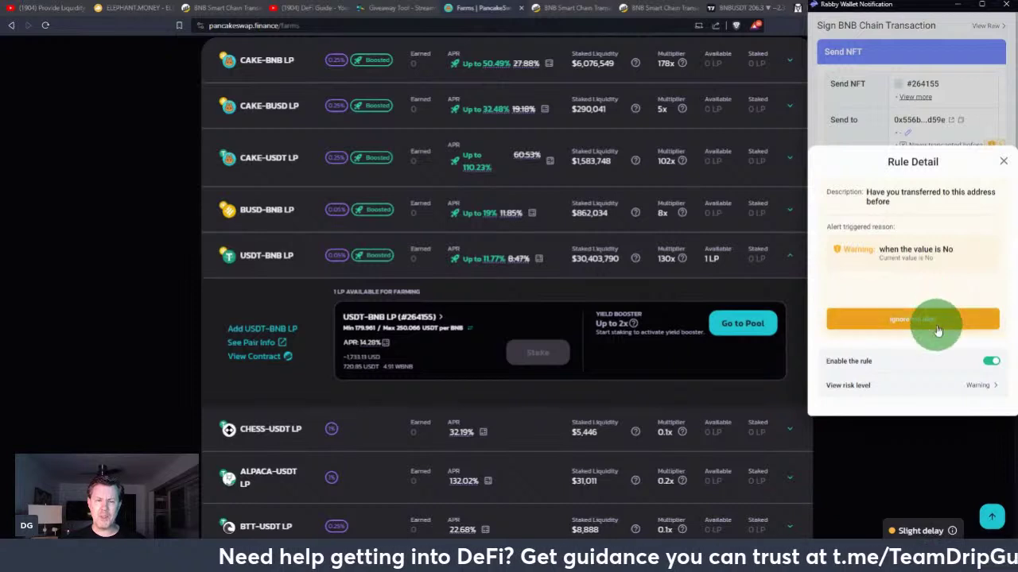
click(920, 322)
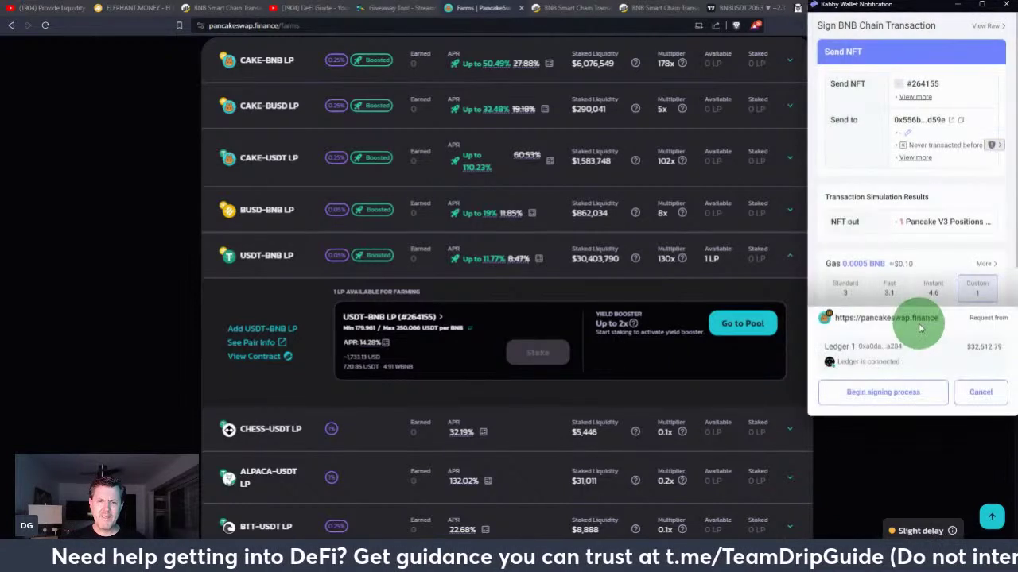
scroll(941, 256, down, 1)
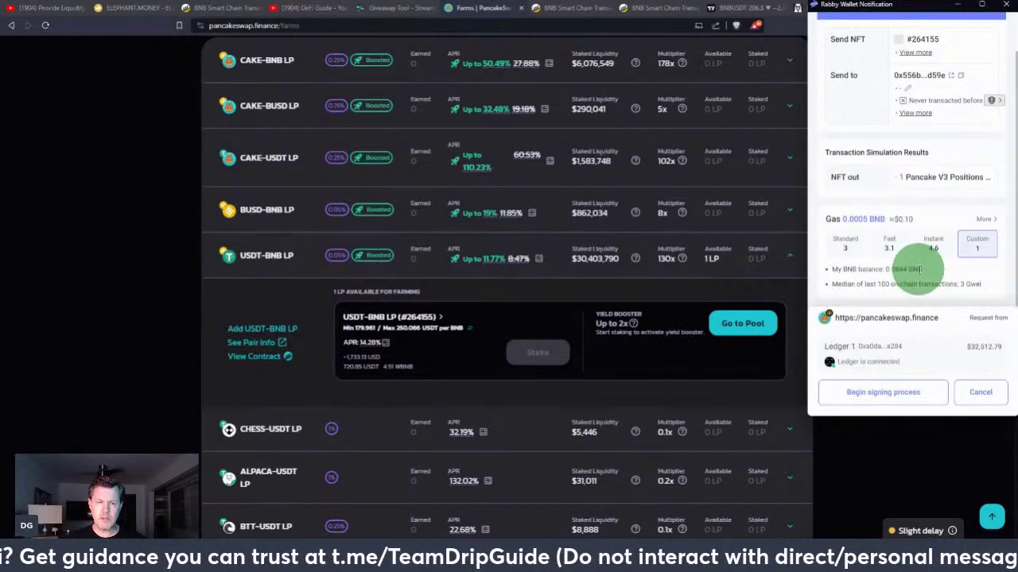
click(884, 398)
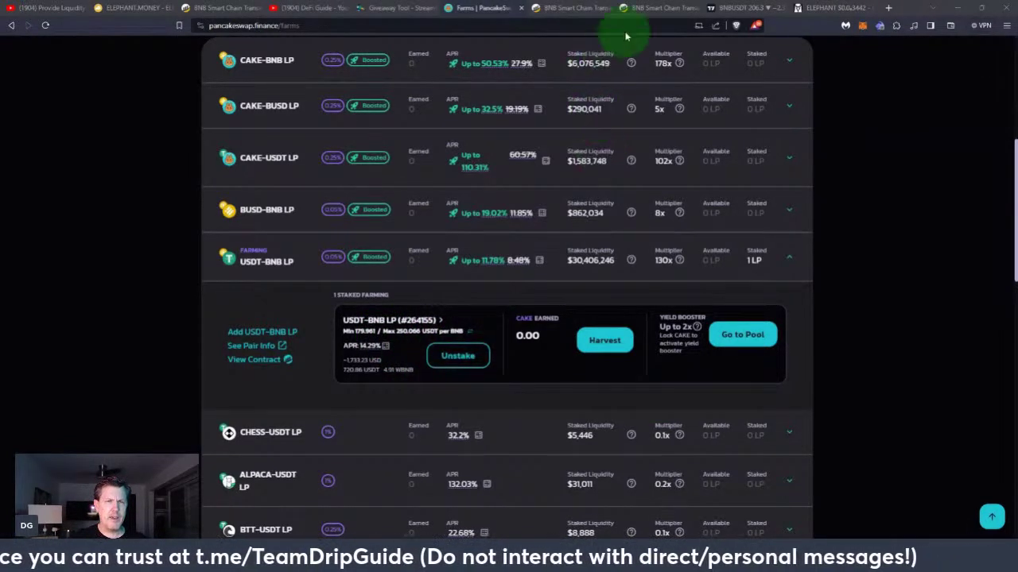
click(646, 9)
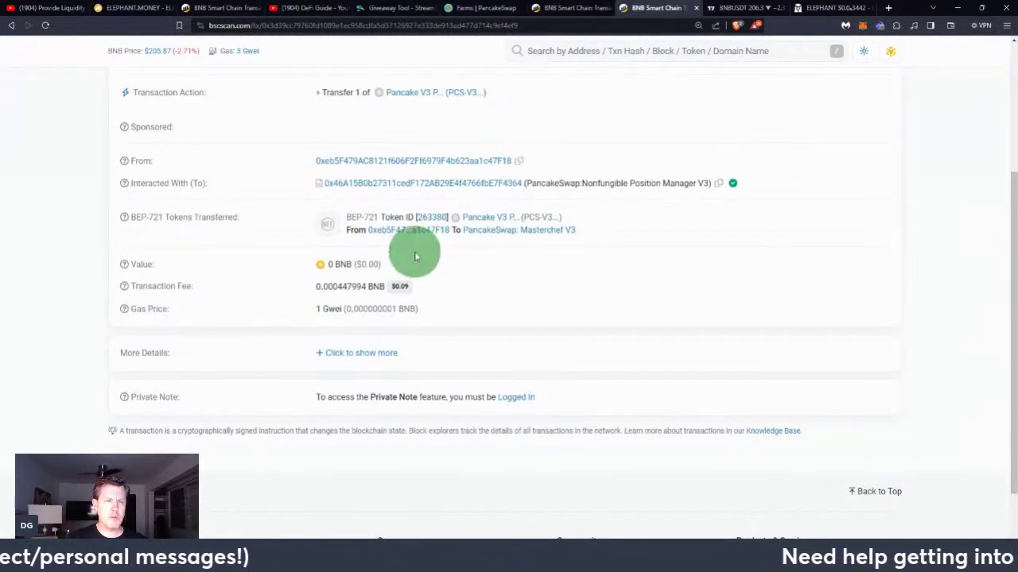
Review the Masterchef V3 transfer details, then switch to the BNBUSDT TradingView chart
scroll(496, 250, up, 1)
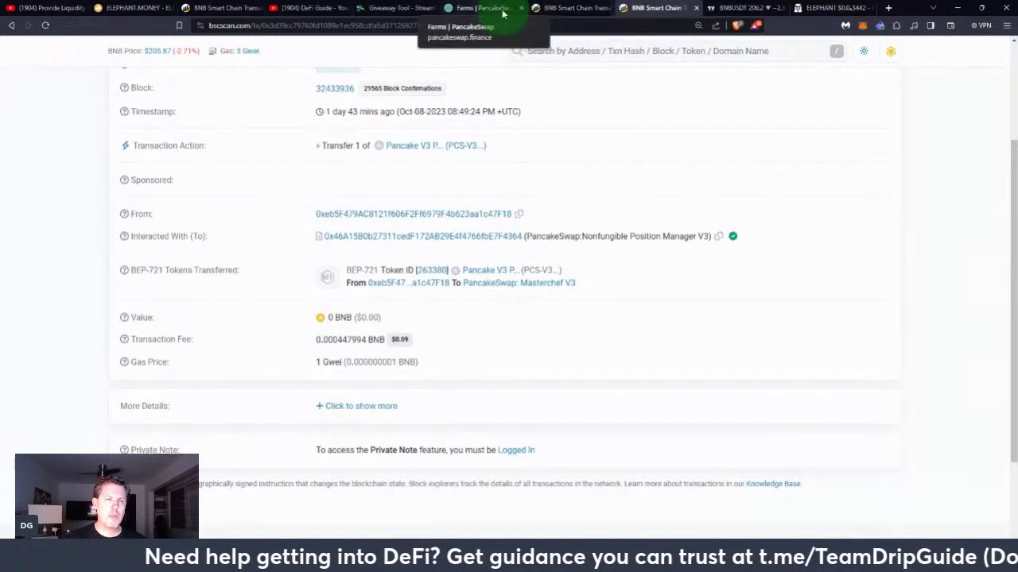
click(737, 8)
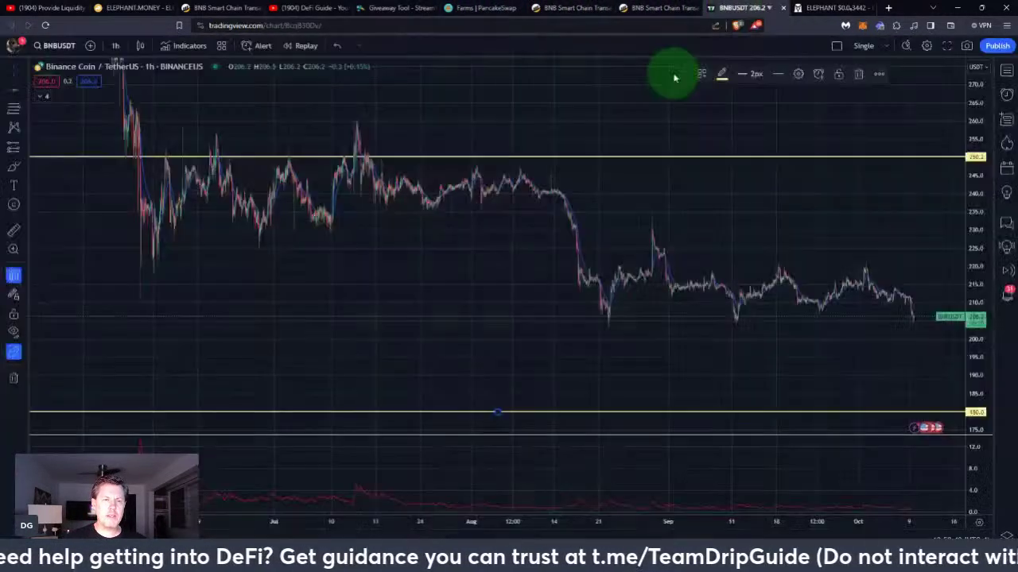
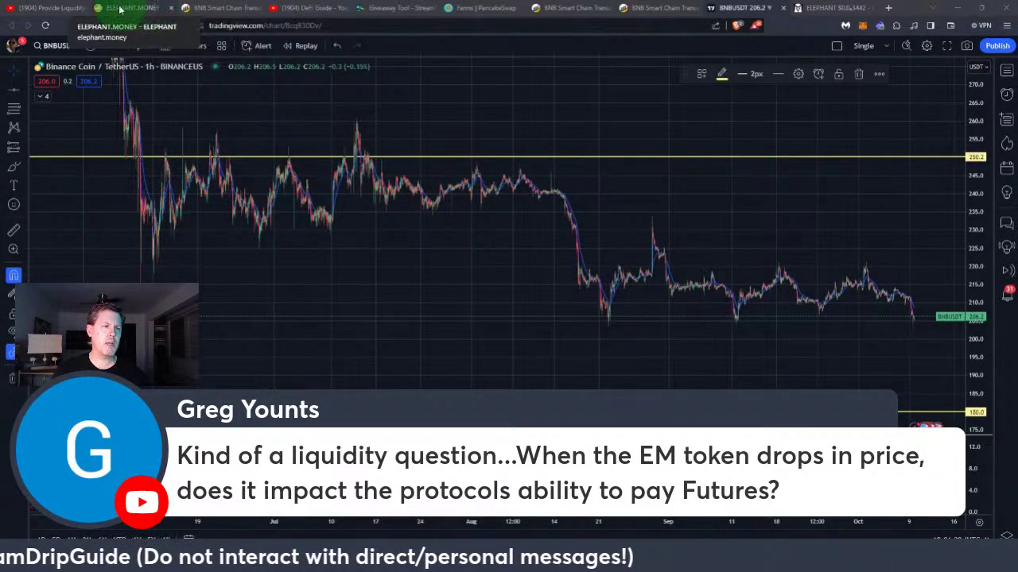
Search the DeFi Guide channel's videos for 'supply shock', then return to the Elephant.Money dashboard
click(279, 8)
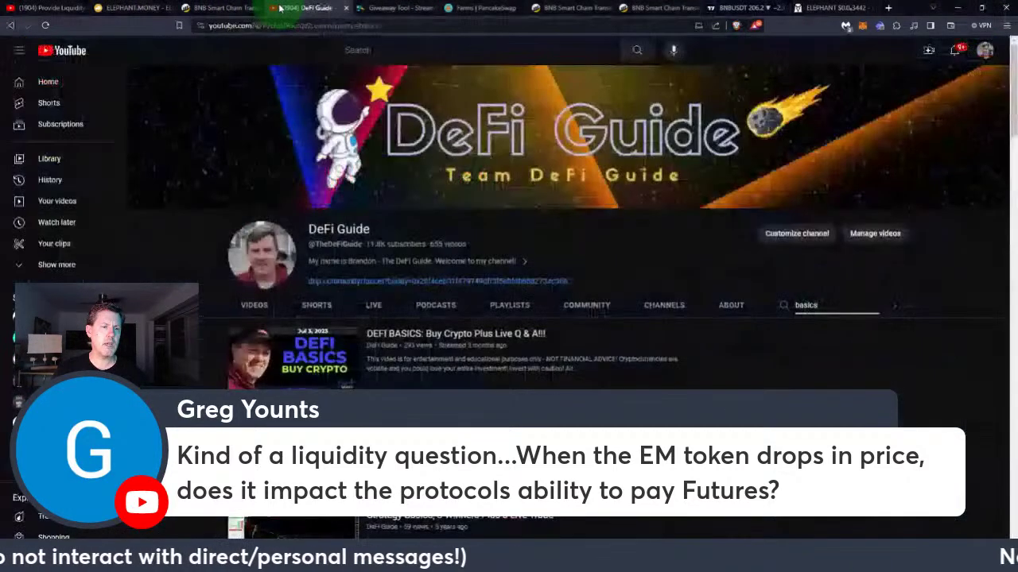
drag(823, 307, 697, 298)
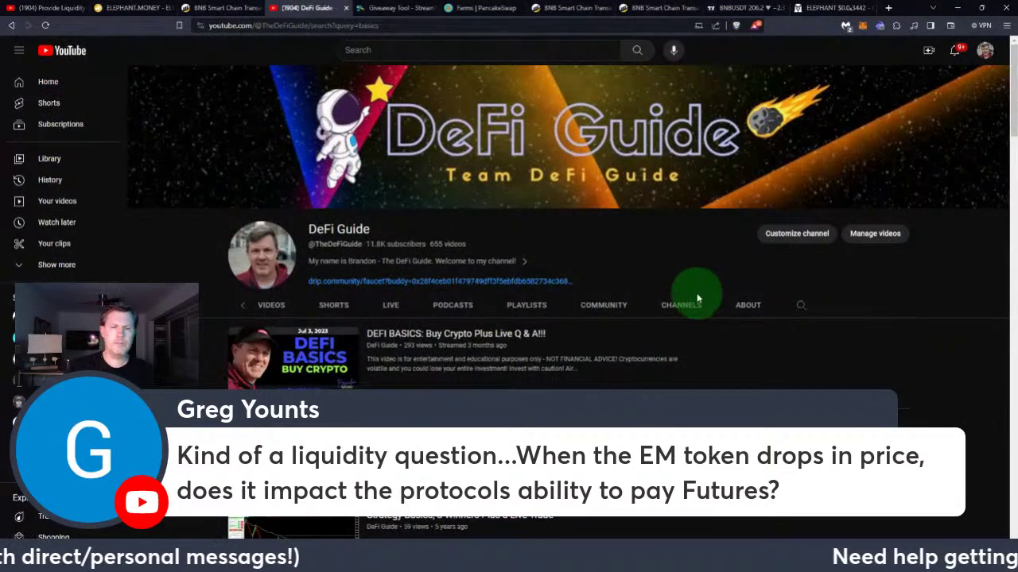
click(802, 308)
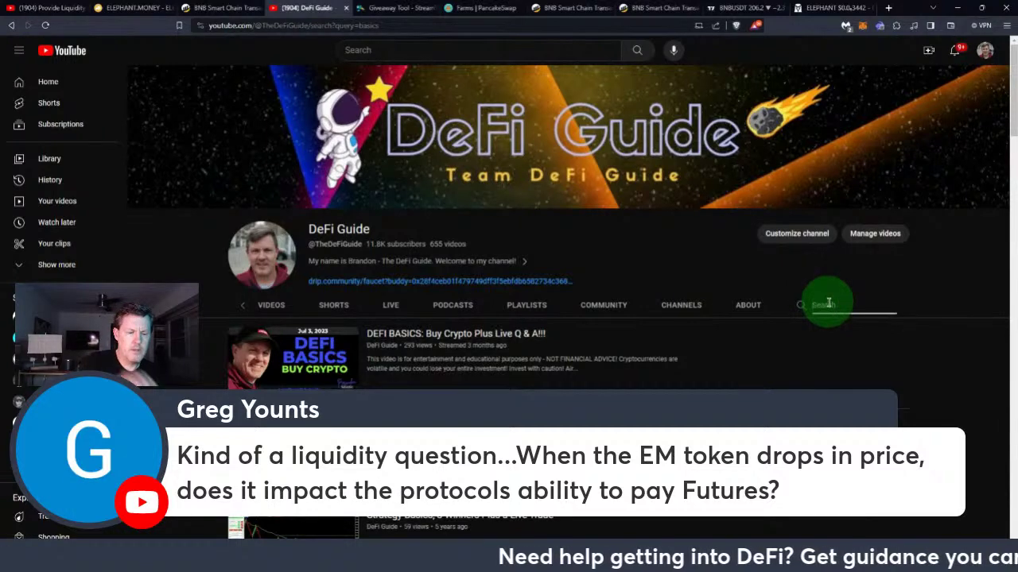
text(supply)
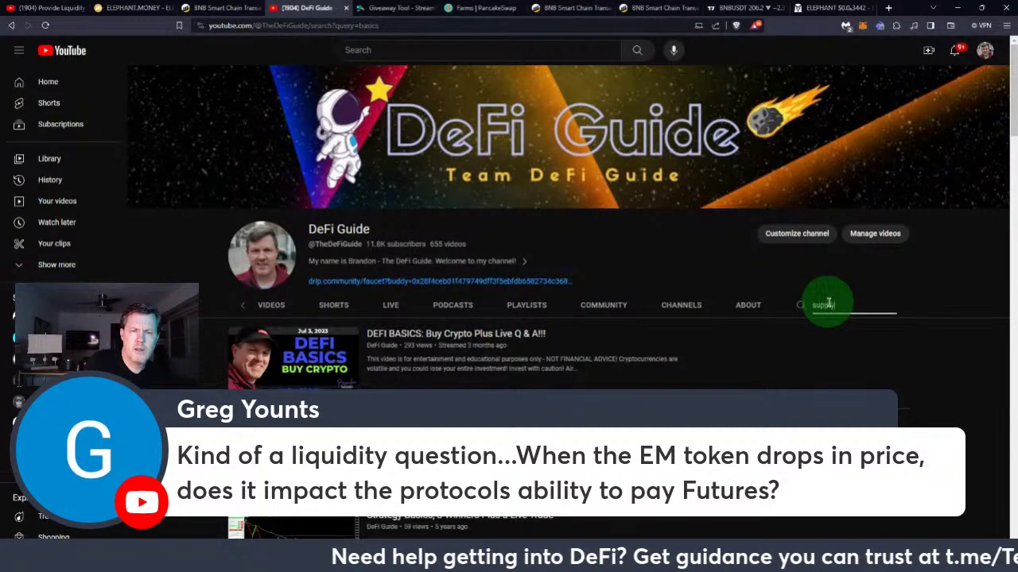
text( shock)
key(Return)
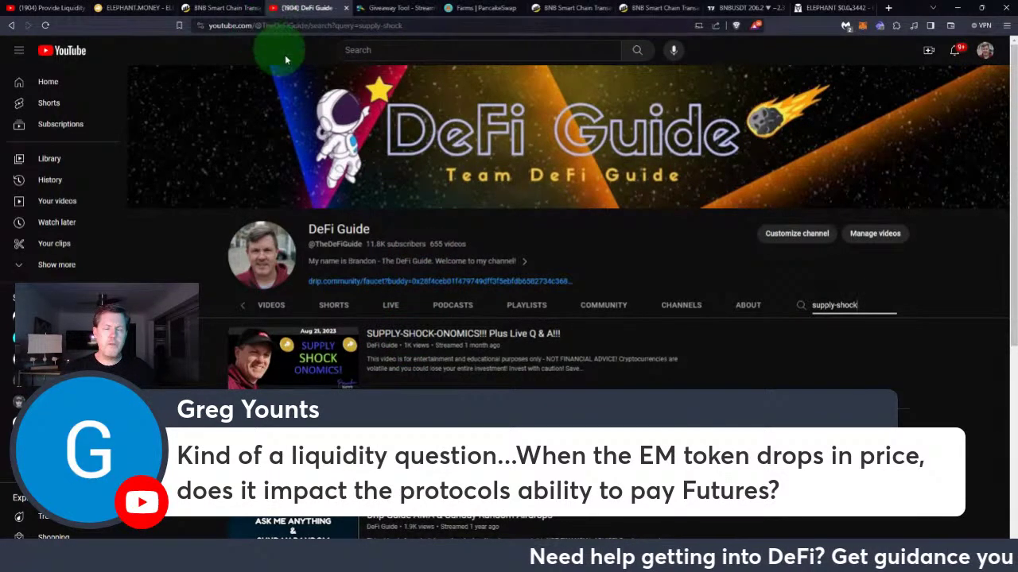
click(131, 7)
Close the Transaction Complete notice on the Elephant.Money dashboard
click(600, 197)
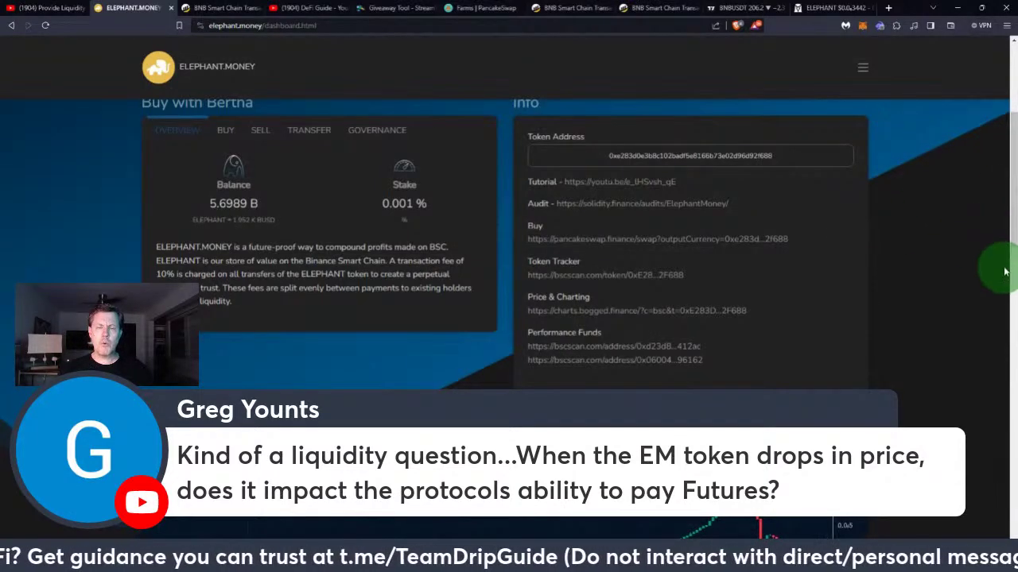
Scroll the dashboard down to the ELEPHANT/BUSD chart at $0.0₆3663, down 18.90%
drag(1013, 225, 885, 294)
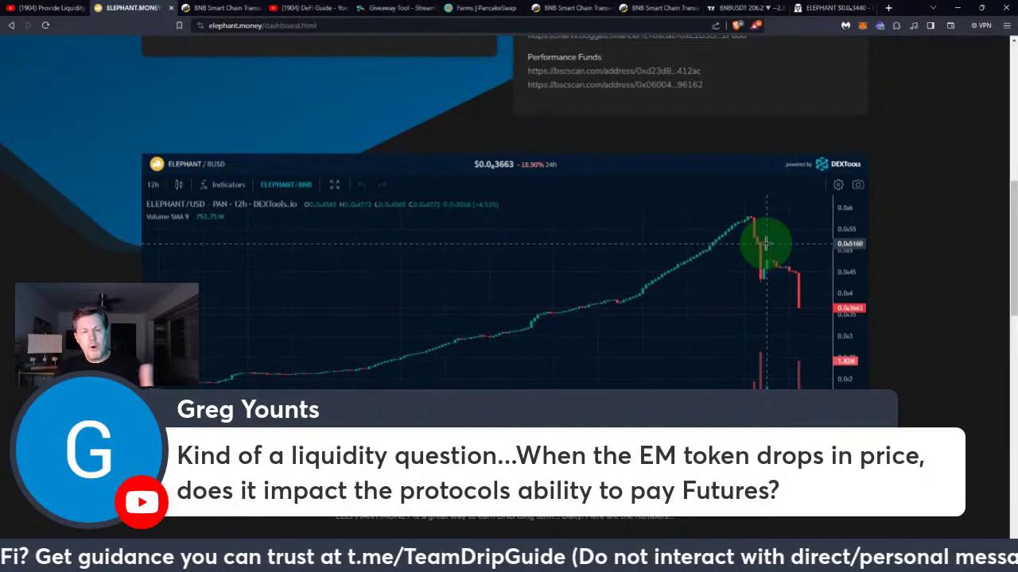
Scroll the dashboard up and back down to the DEXTools ELEPHANT/USD 12h chart
scroll(767, 242, up, 1)
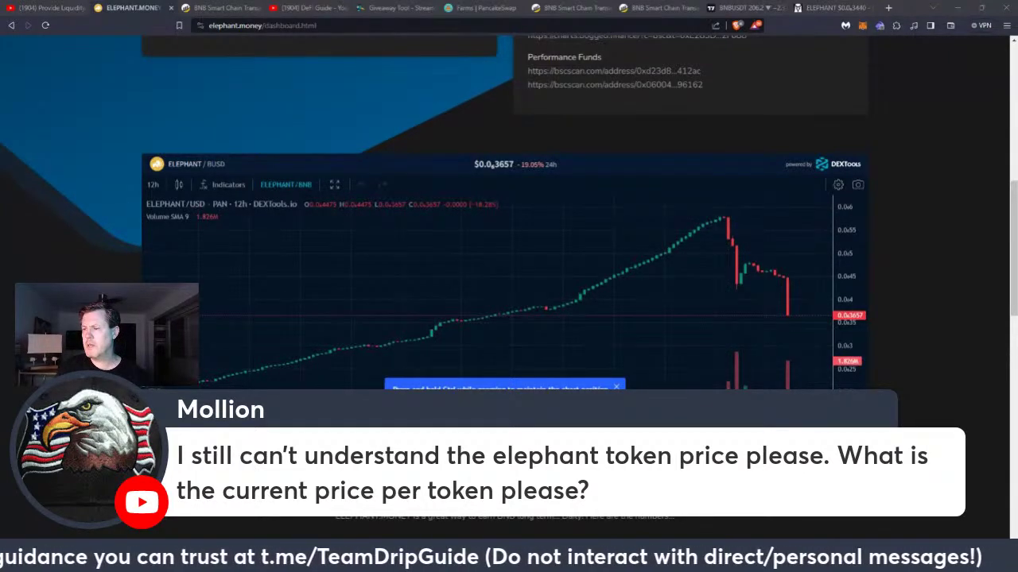
scroll(995, 286, down, 2)
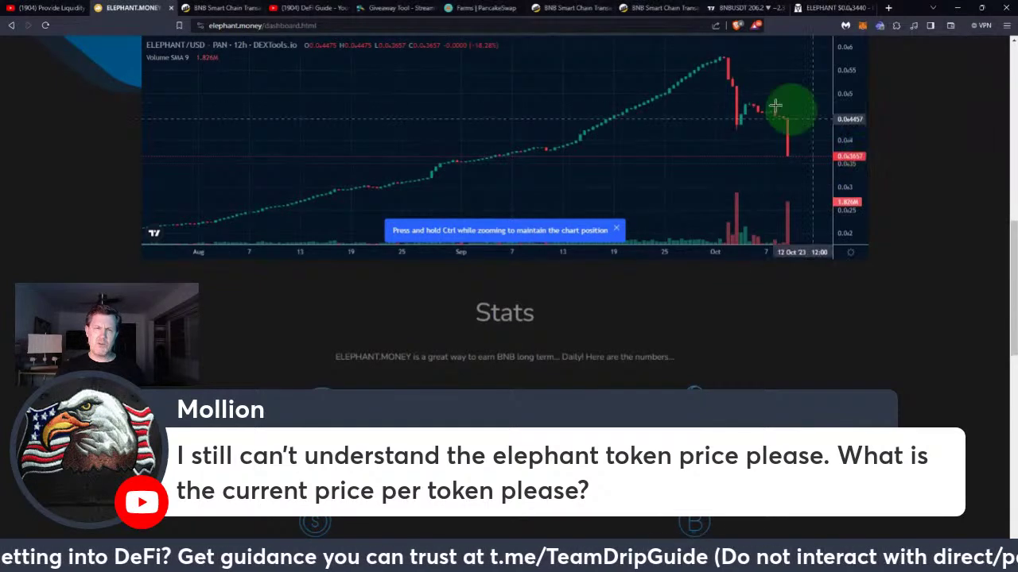
Go to the ELEPHANT/WBNB DEX Screener page and highlight the 0.0₆3440 USD price
click(834, 7)
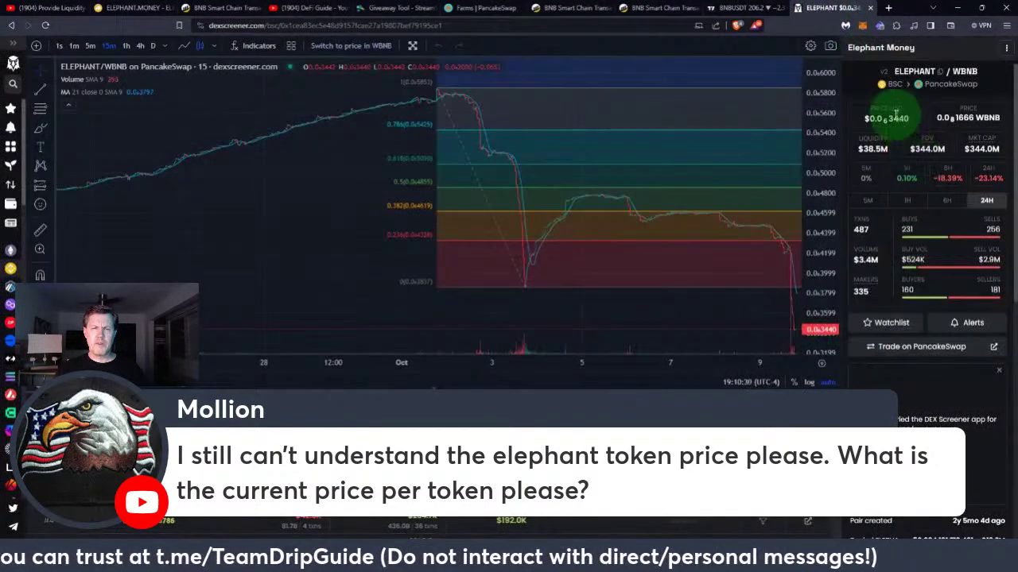
double_click(910, 118)
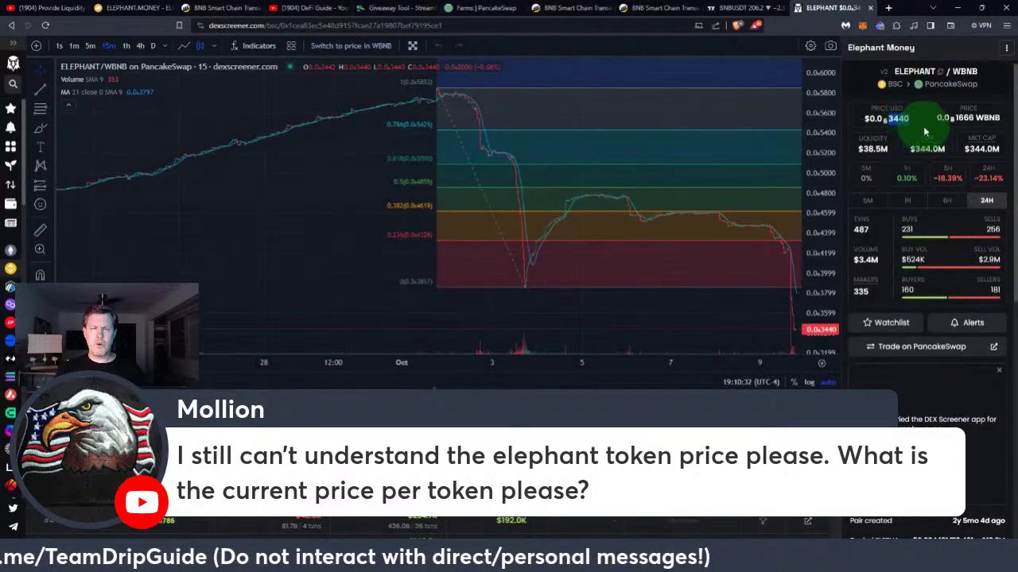
mouse_move(996, 272)
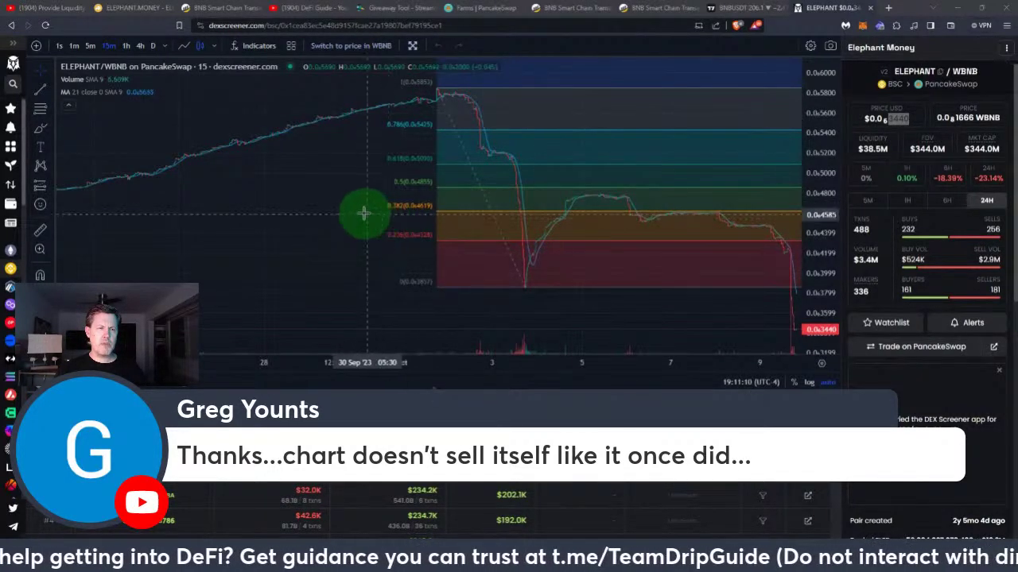
Pan the ELEPHANT/WBNB chart through 5–25 September toward October's drop, then use 4-hour candles
scroll(363, 213, down, 3)
drag(375, 236, 667, 230)
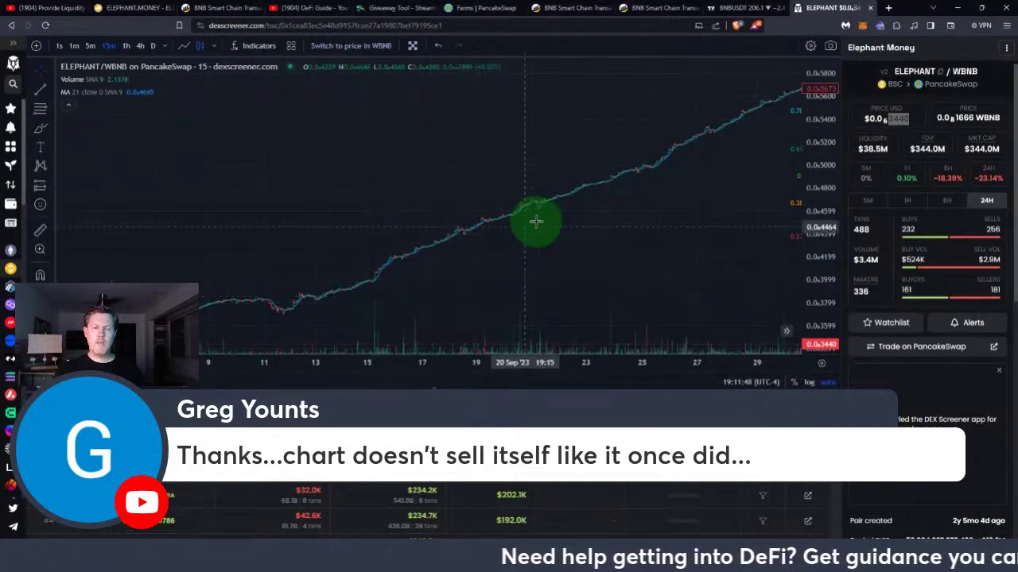
drag(670, 237, 634, 236)
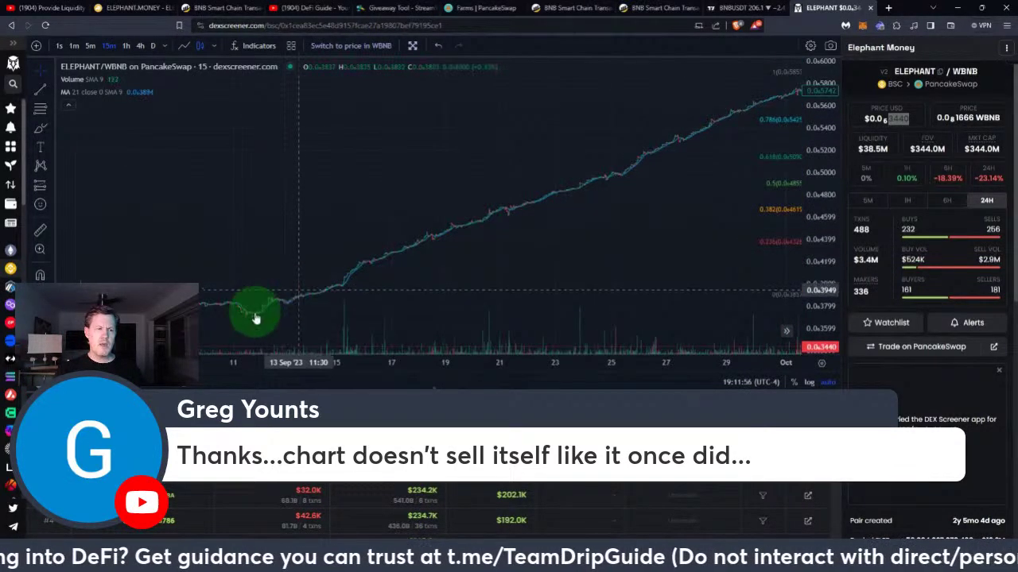
drag(418, 298, 503, 276)
drag(367, 270, 332, 260)
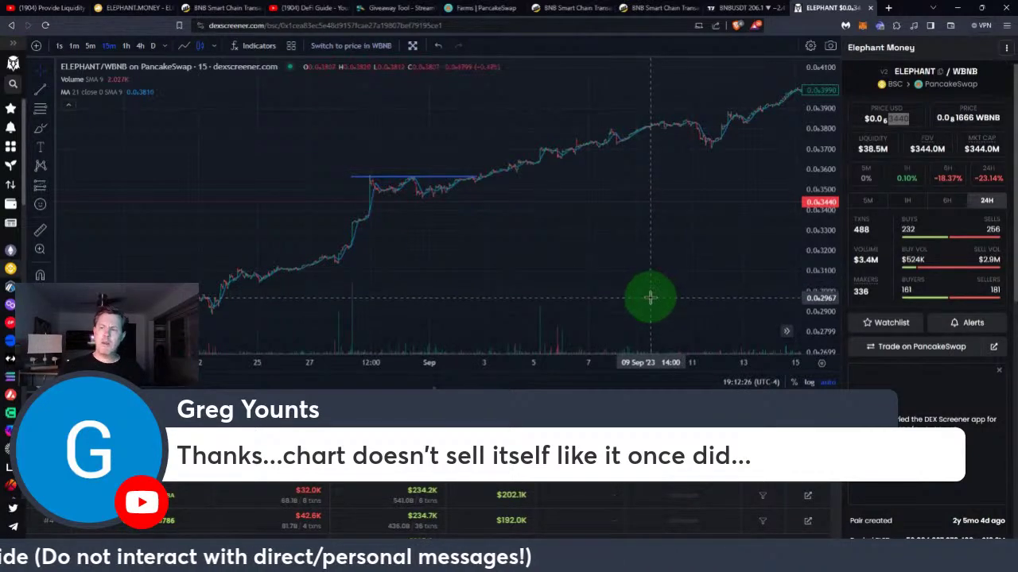
drag(698, 238, 383, 264)
drag(636, 253, 425, 253)
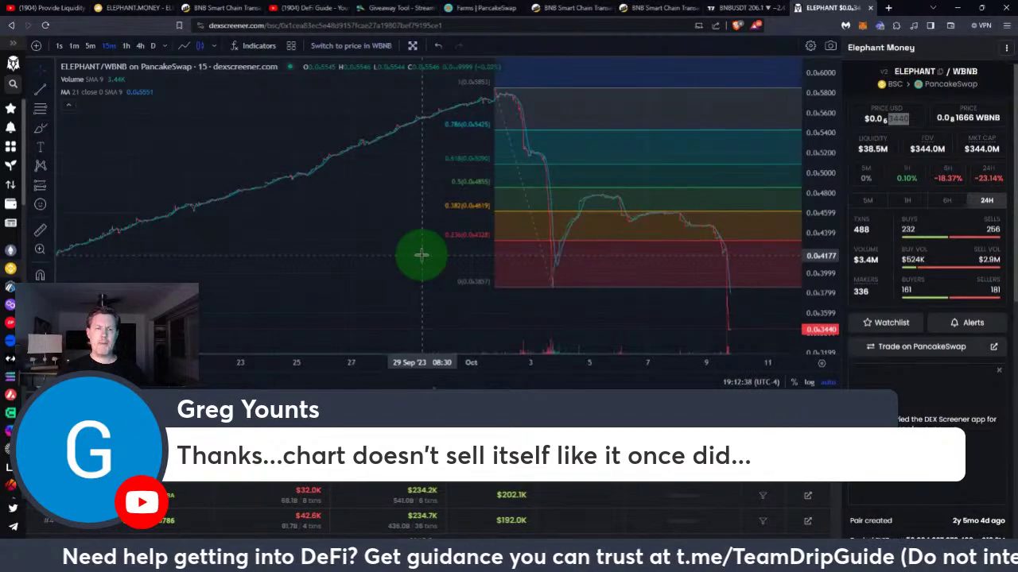
click(140, 45)
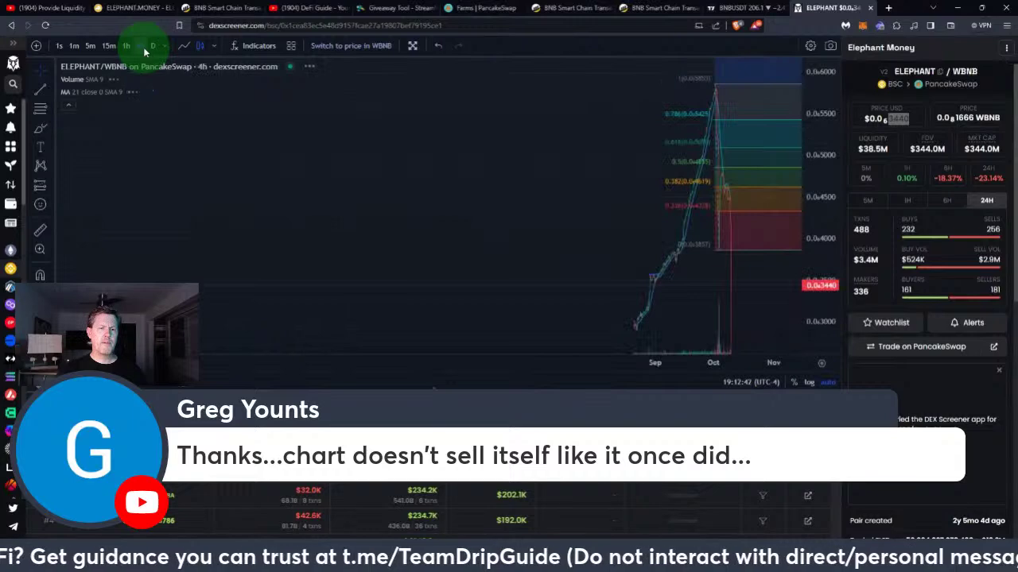
scroll(598, 226, down, 5)
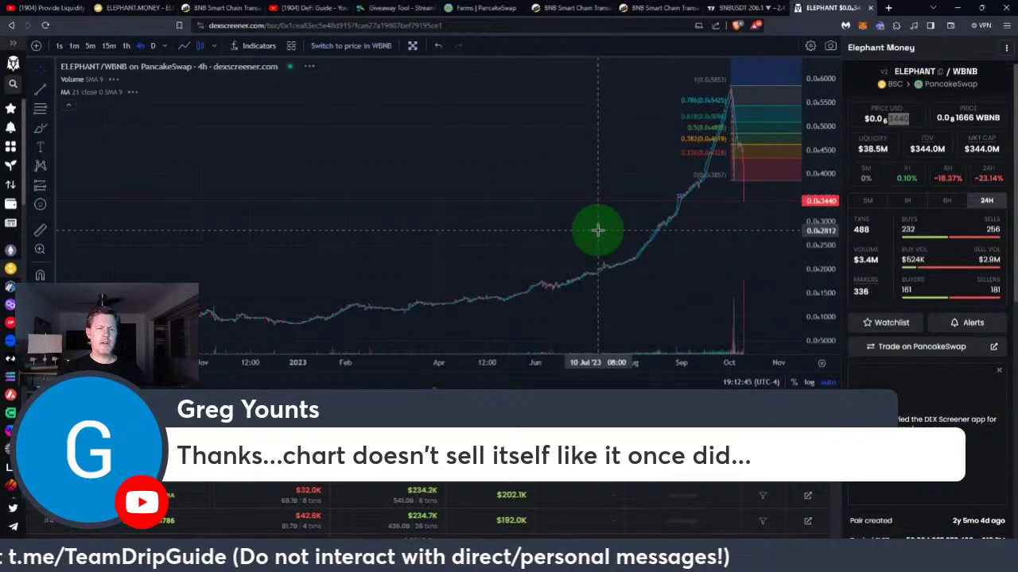
Switch the ELEPHANT/WBNB chart to 1D candles to show the full history since 2021
click(155, 46)
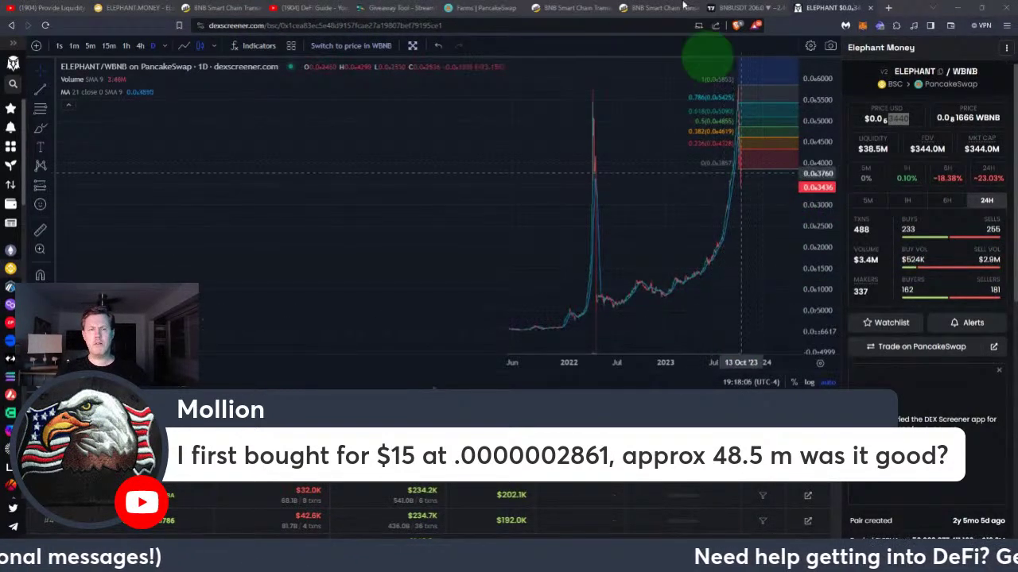
Go to the StreamYard Giveaway Tool and reload it for a fresh comment draw
scroll(718, 262, up, 6)
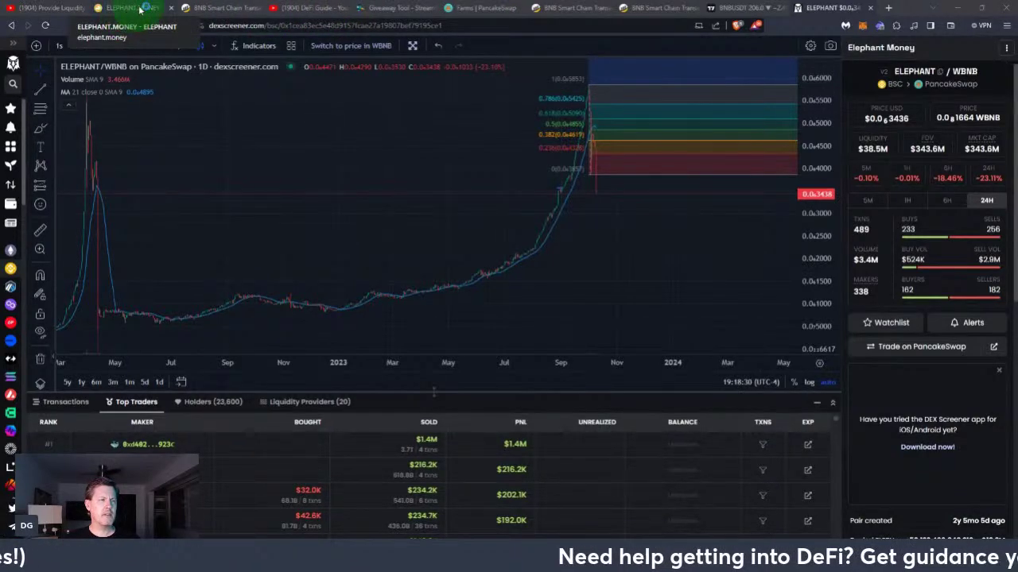
click(402, 9)
click(46, 29)
click(402, 10)
Choose the current live stream and start collecting comments matching #PPM
click(410, 83)
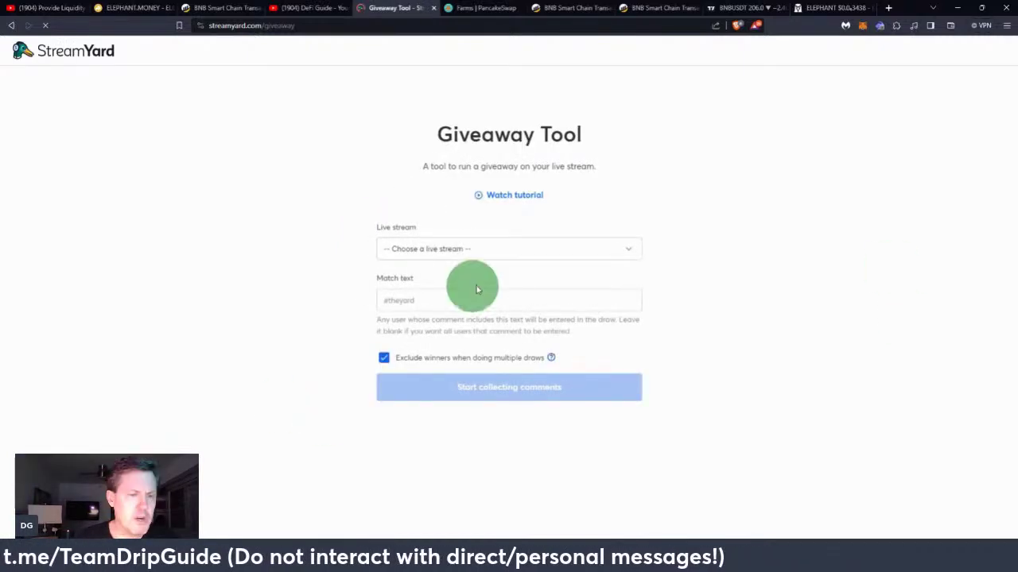
click(475, 249)
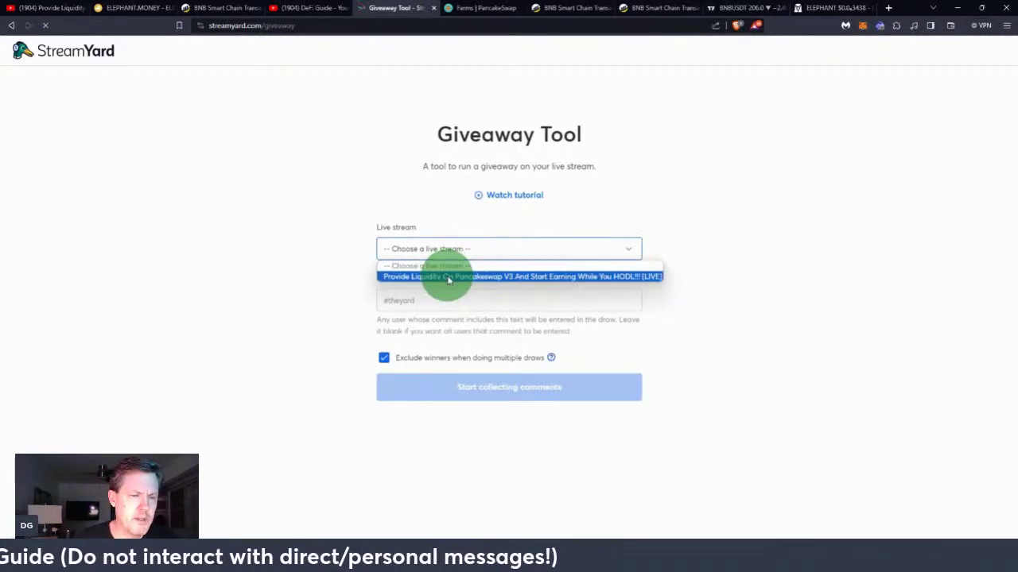
click(448, 275)
click(427, 301)
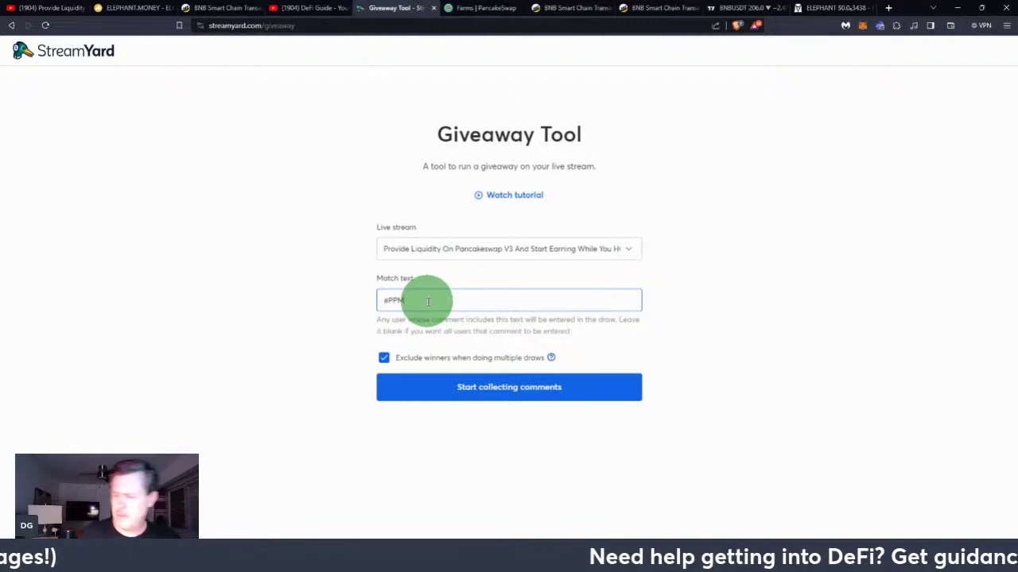
click(517, 387)
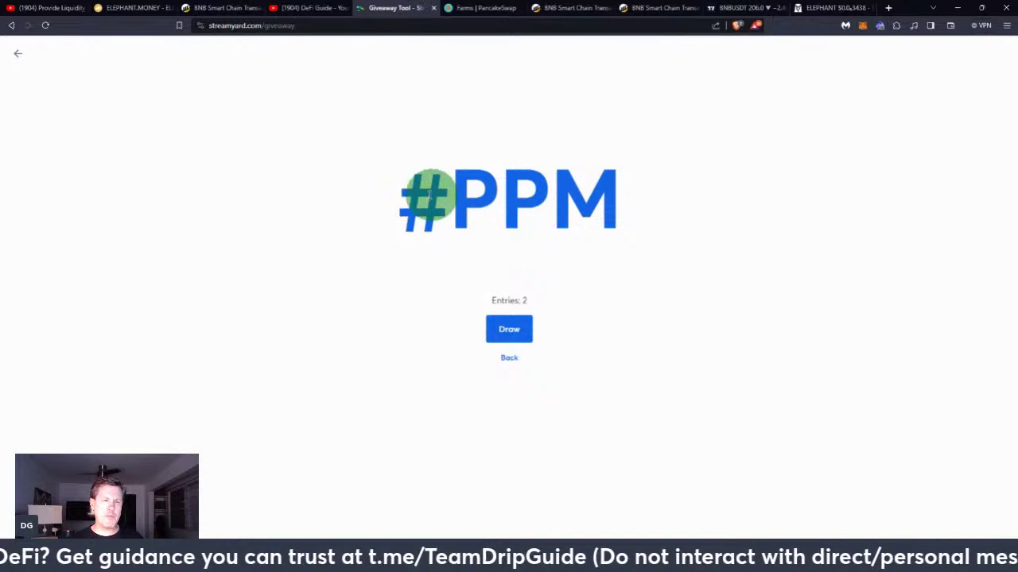
Draw a random winner from the 39 #PPM entries
drag(404, 193, 586, 204)
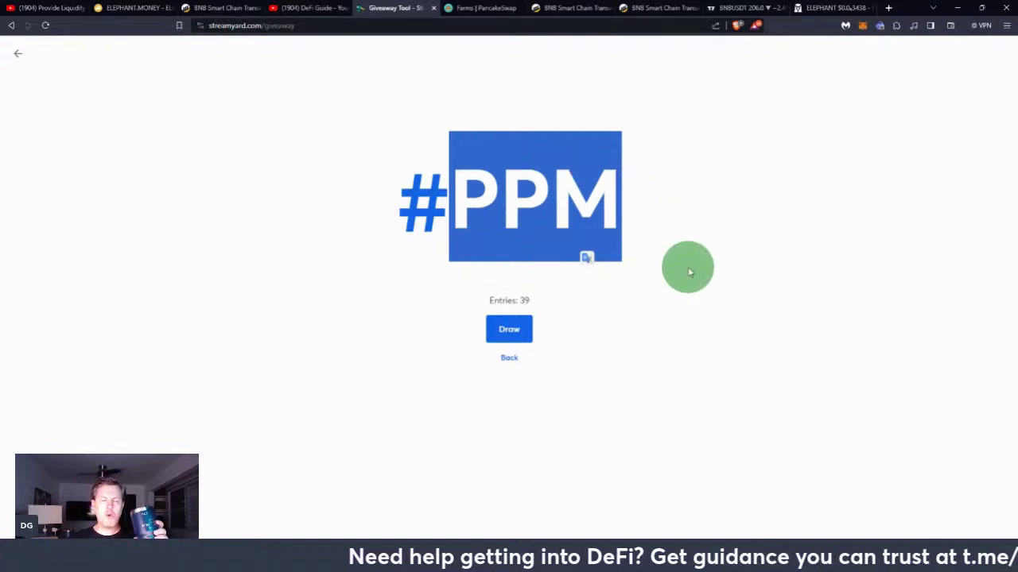
click(509, 330)
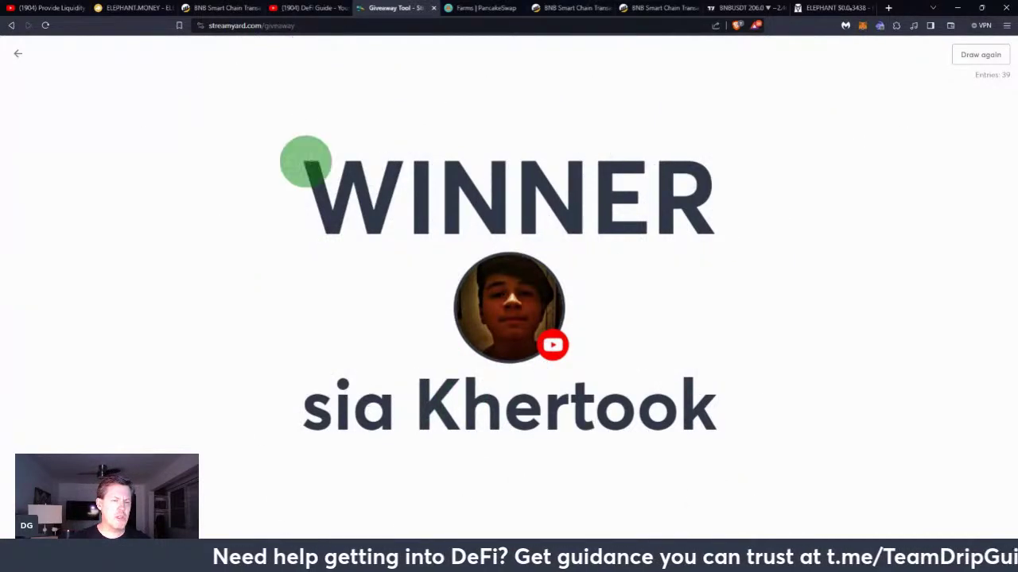
Switch to the YouTube live-stream tab and scroll up through the live chat
click(34, 7)
scroll(771, 360, up, 5)
scroll(933, 311, up, 2)
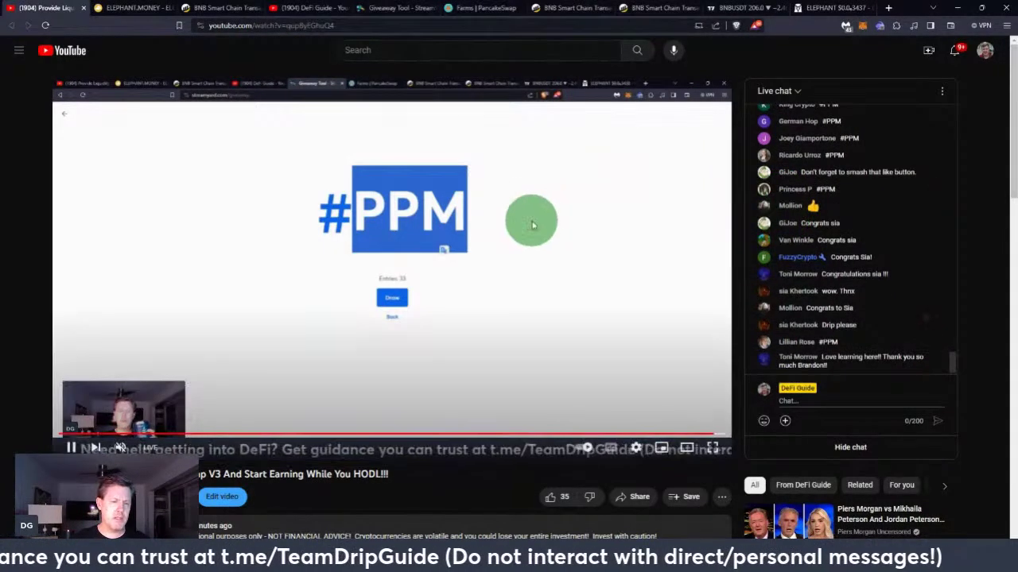
Like the live stream and select the winner's wallet address in their chat message
click(551, 498)
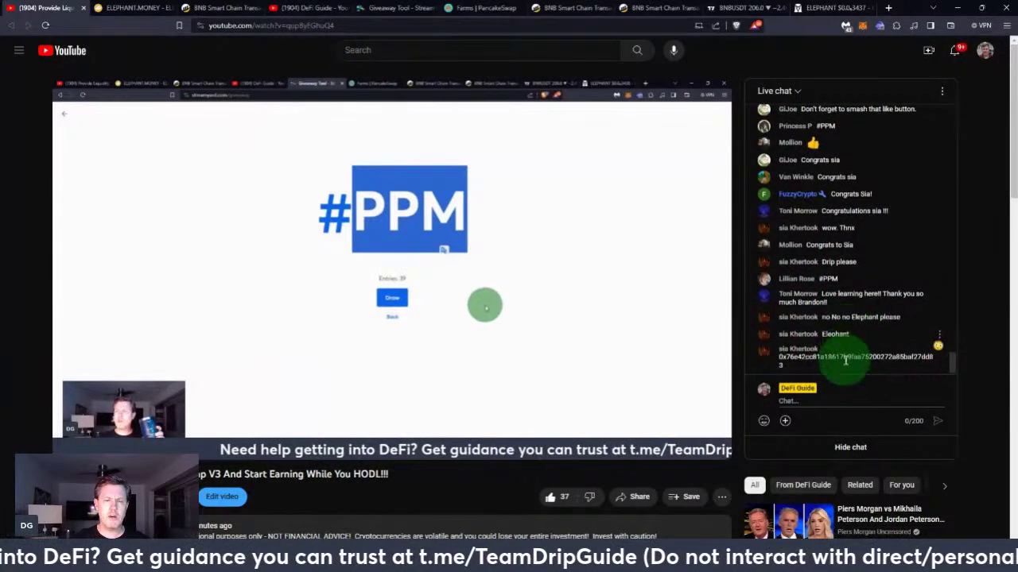
double_click(845, 357)
key(ctrl+c)
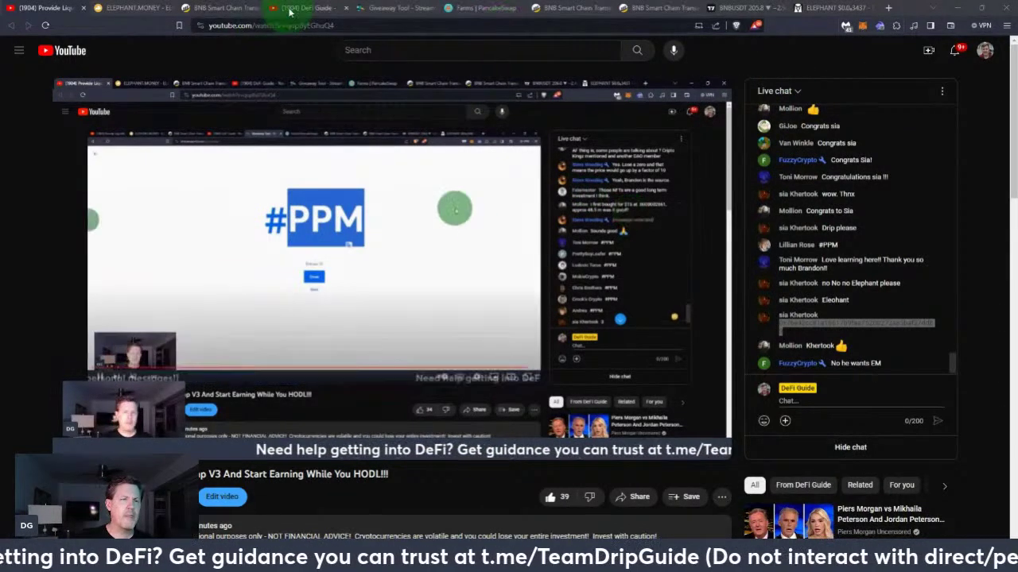
Open the wallet's BUSD send form on BNB Chain, then open a blank new tab
click(880, 26)
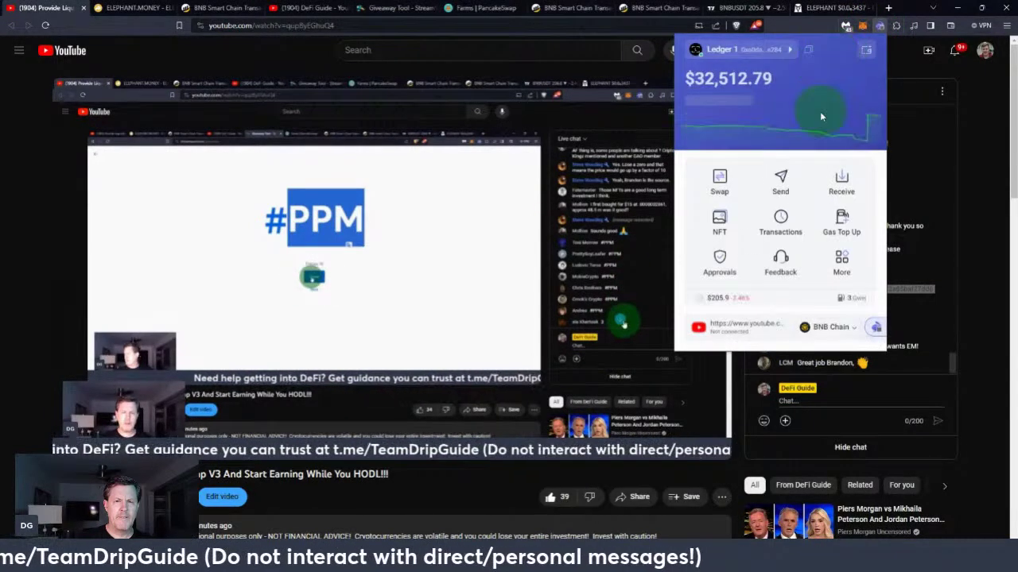
click(782, 174)
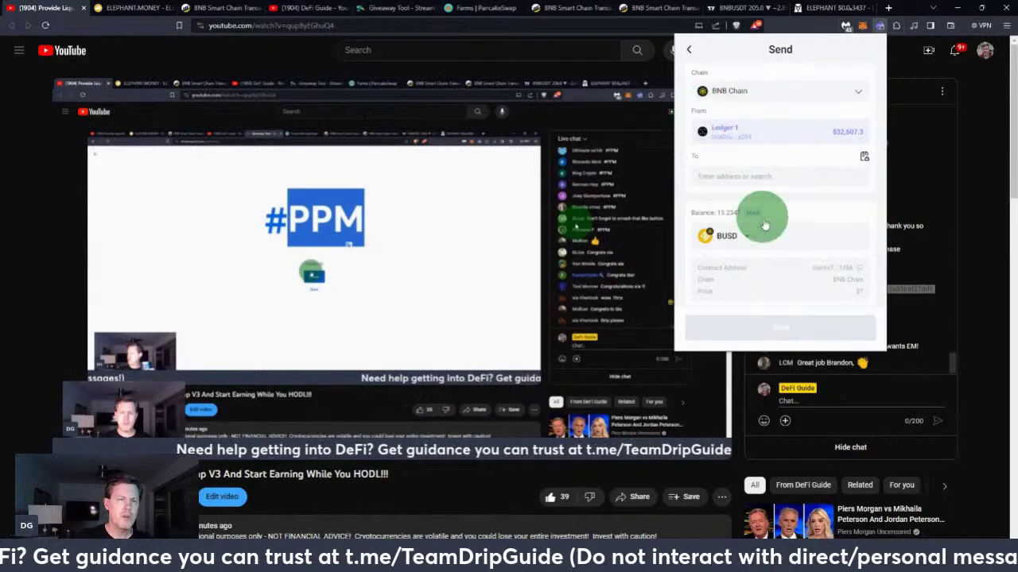
click(888, 8)
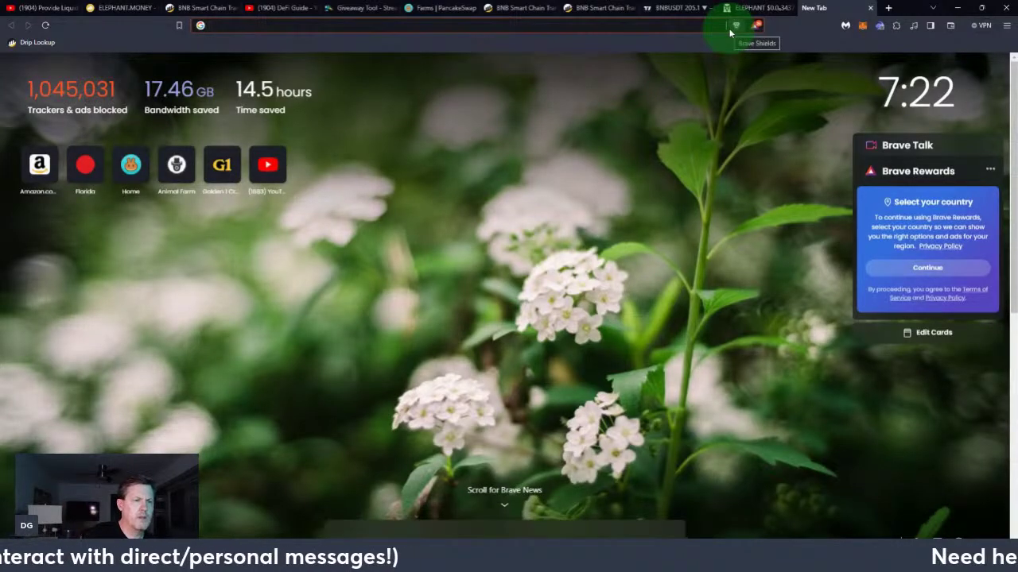
Load dripnetwork.io by entering 'drip' in the address bar
text(drip)
key(Return)
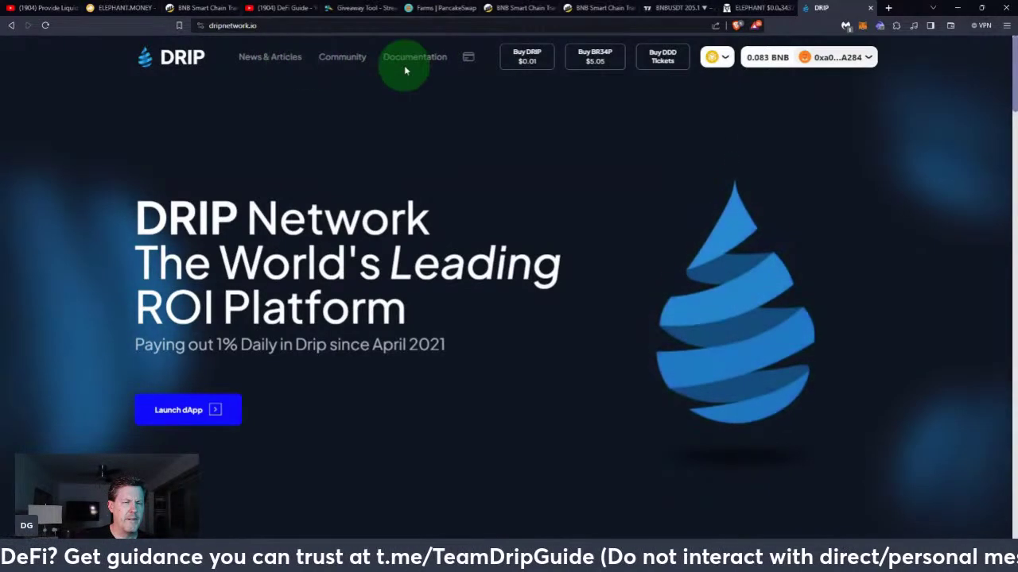
Launch the DRIP dApp and view its Faucet page with 45.587 DRIP available rewards
click(199, 410)
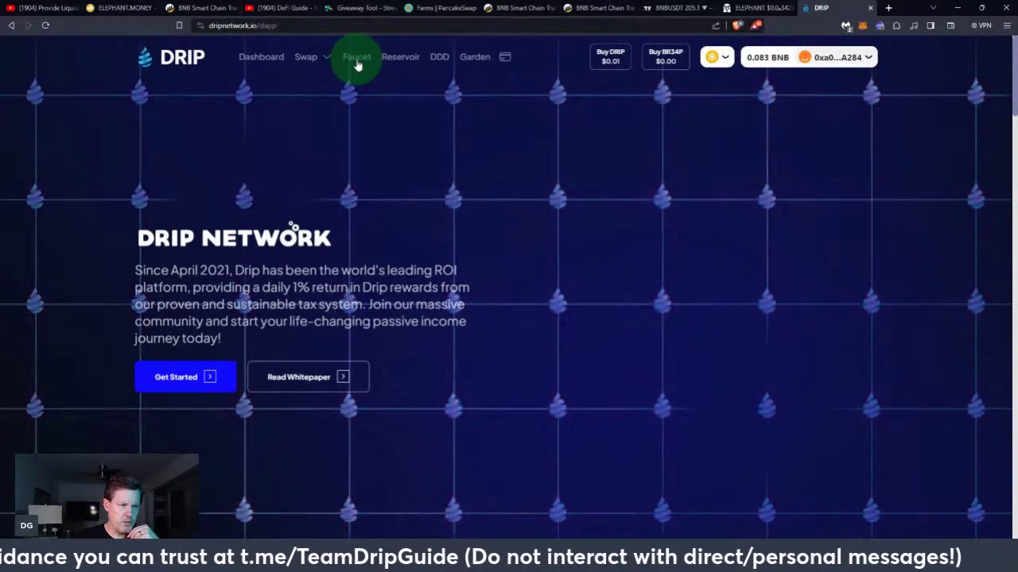
click(357, 60)
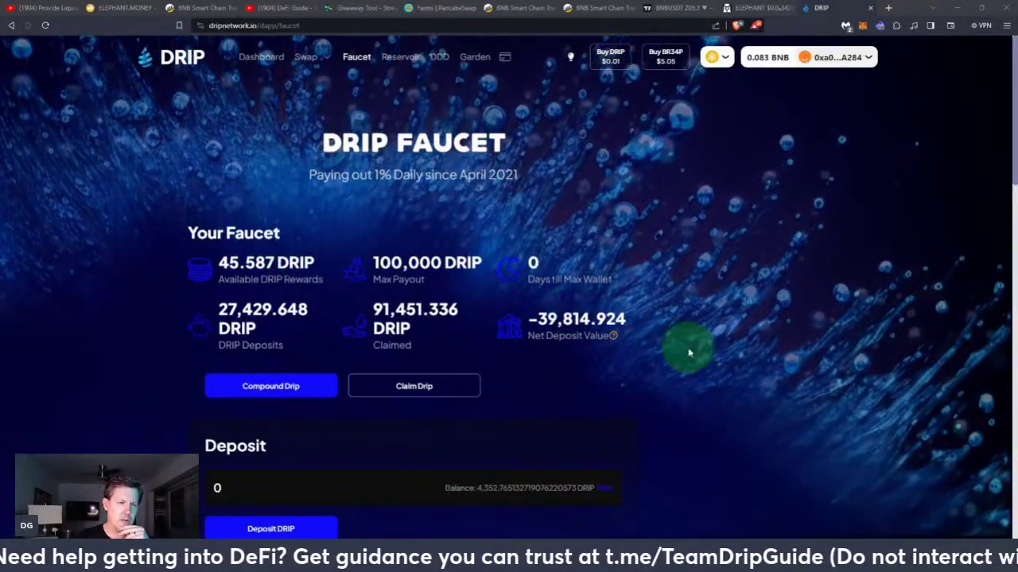
scroll(687, 350, down, 1)
scroll(689, 350, down, 2)
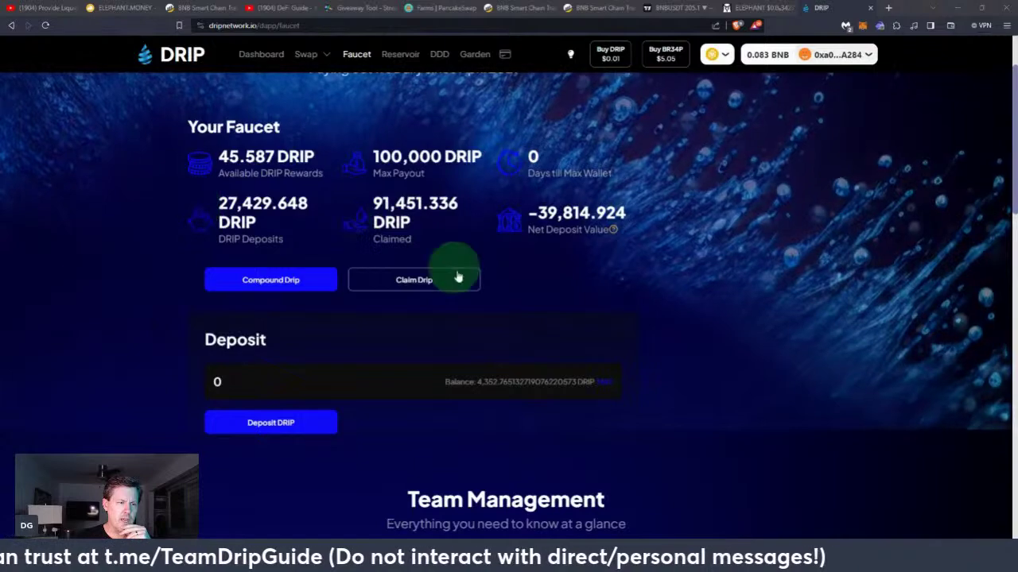
Scroll down to Team Management and open the Direct Airdrop tab
scroll(633, 303, down, 6)
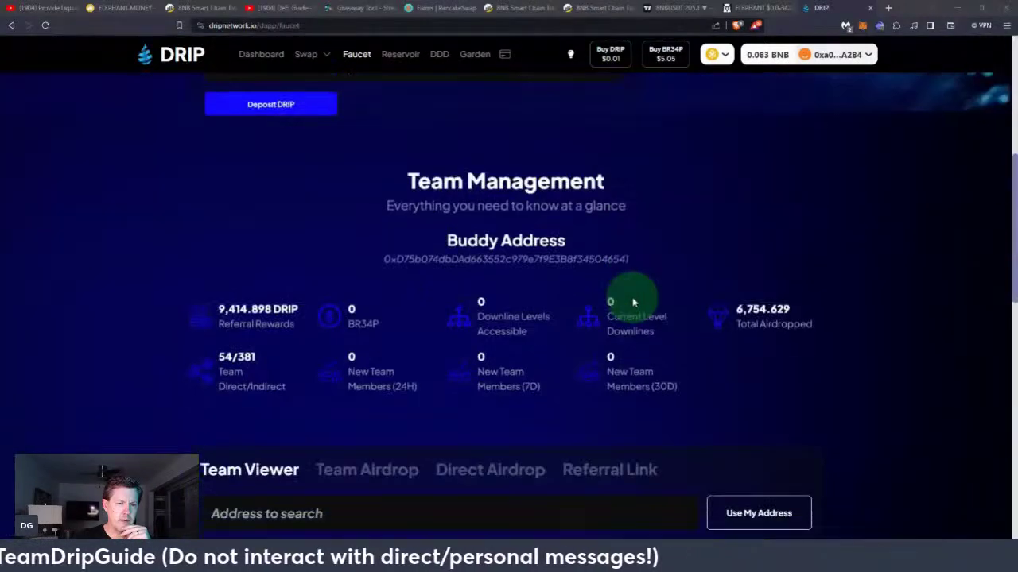
click(491, 311)
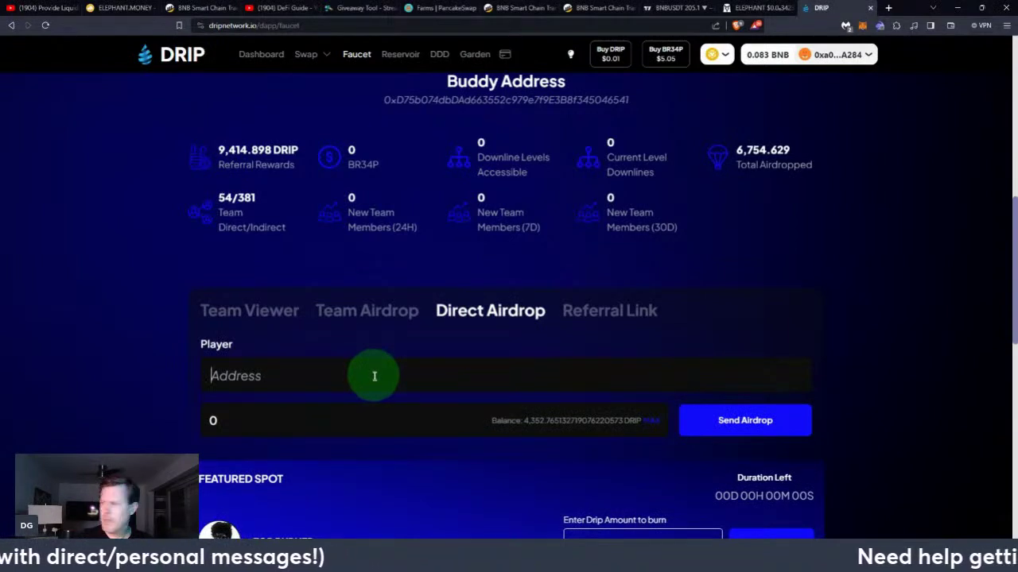
Paste the winner's wallet address as Player, set 1100 DRIP and send the airdrop
key(ctrl+v)
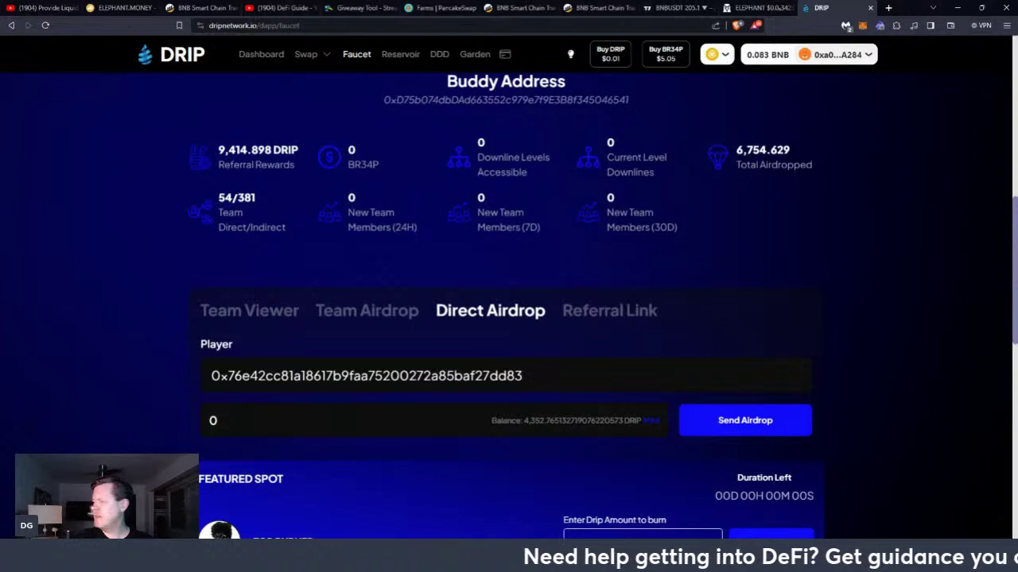
click(408, 424)
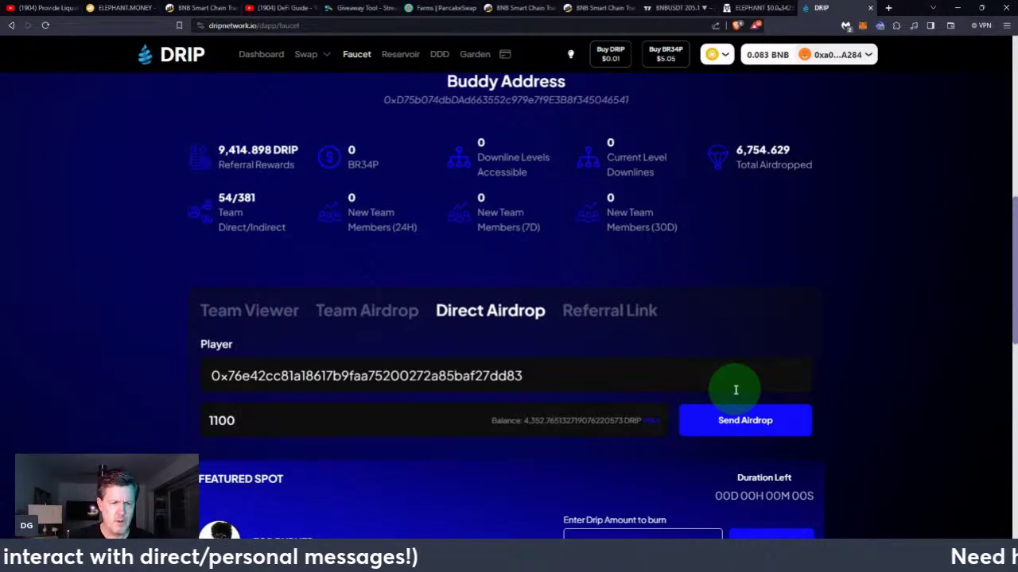
click(739, 415)
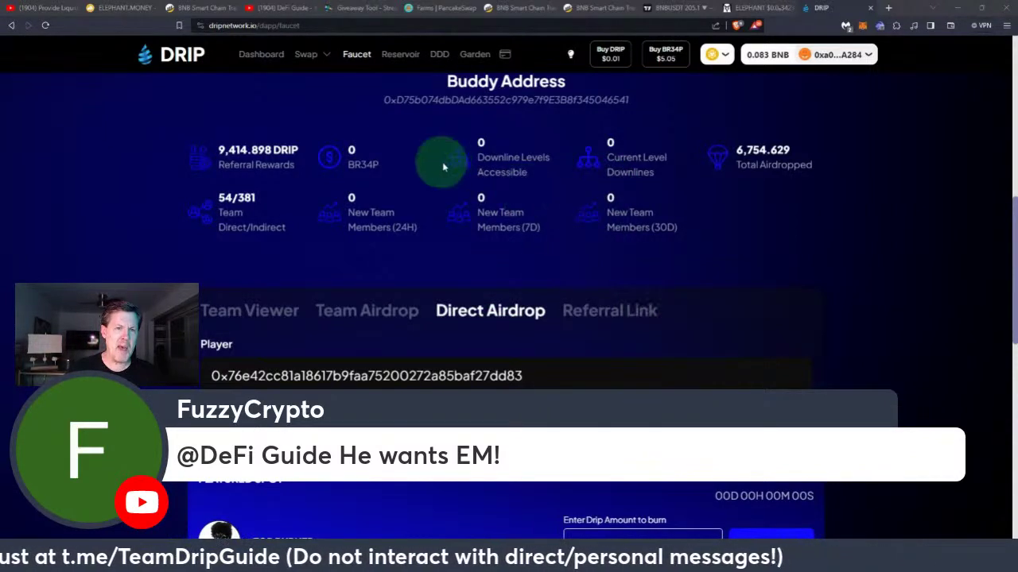
Close the DRIP tab to get back to the YouTube live stream
click(869, 8)
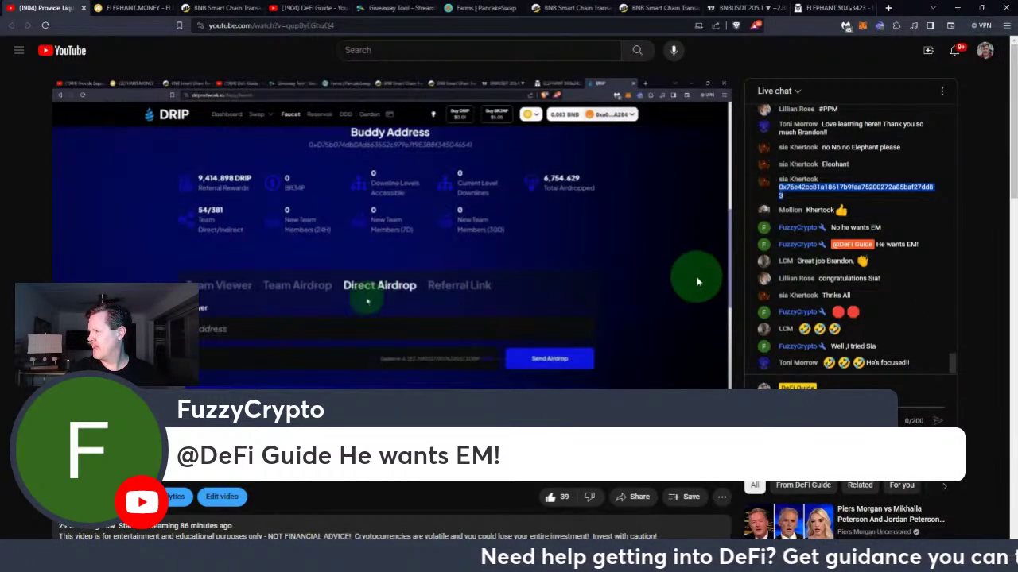
On the Elephant.Money tab, switch the Rabby wallet account from Ledger 1 to Ledger 6
click(137, 8)
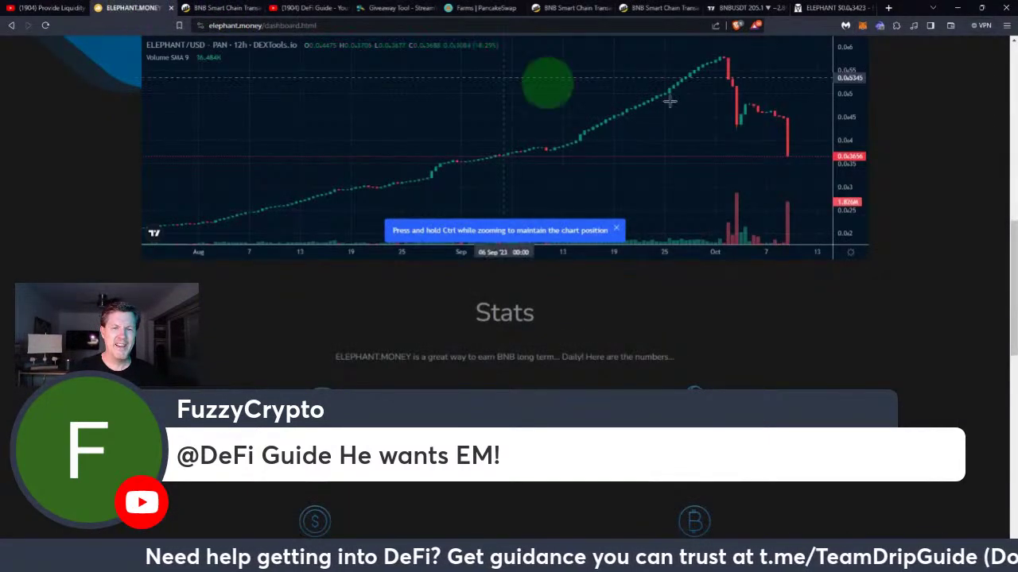
scroll(893, 117, up, 3)
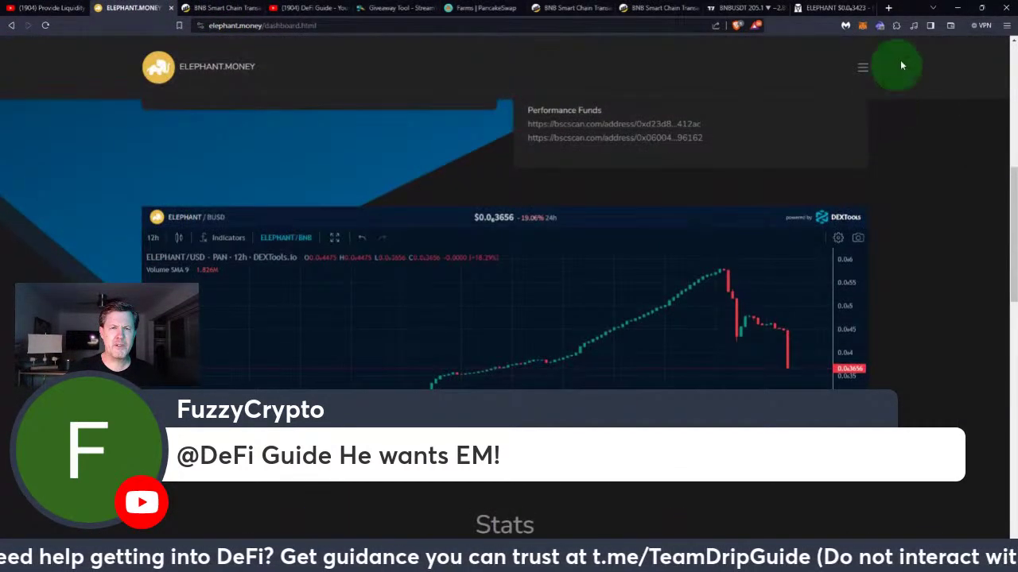
click(880, 27)
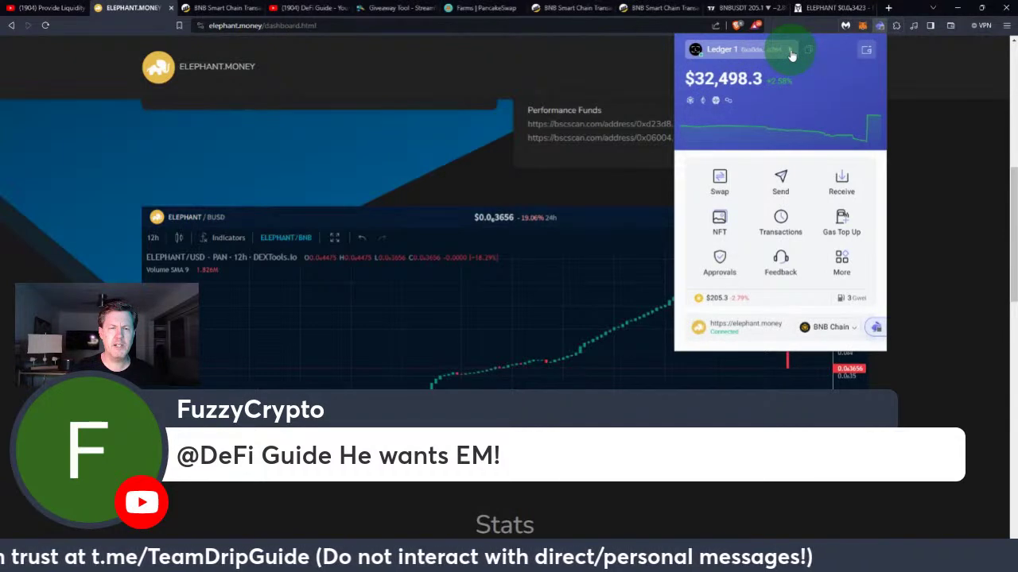
click(791, 52)
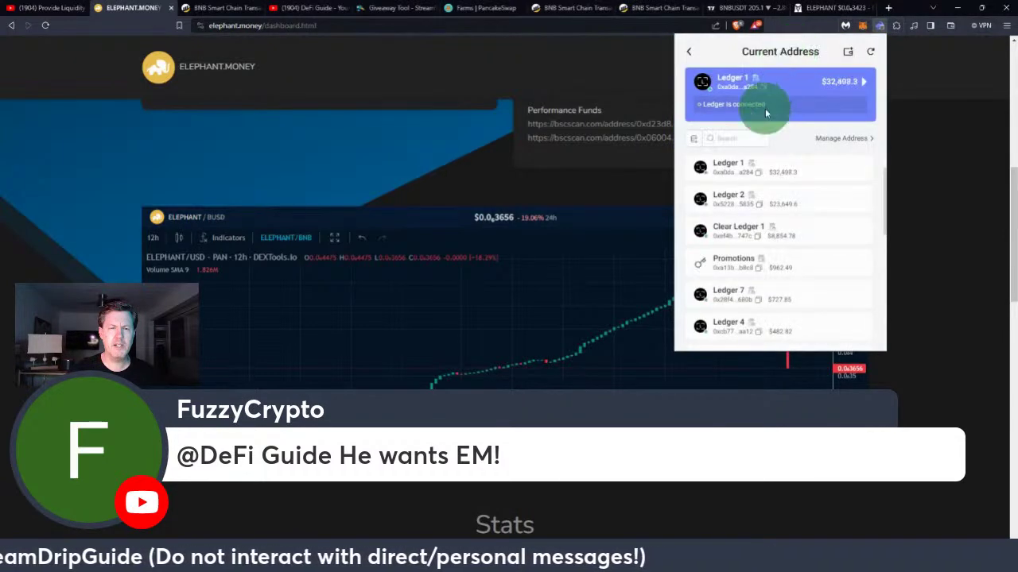
scroll(724, 215, up, 1)
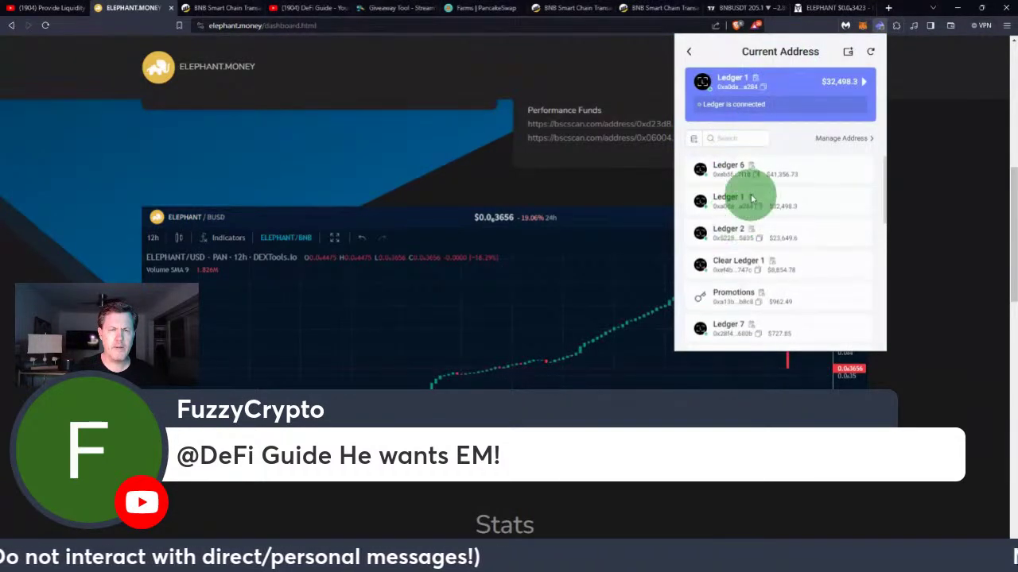
click(728, 176)
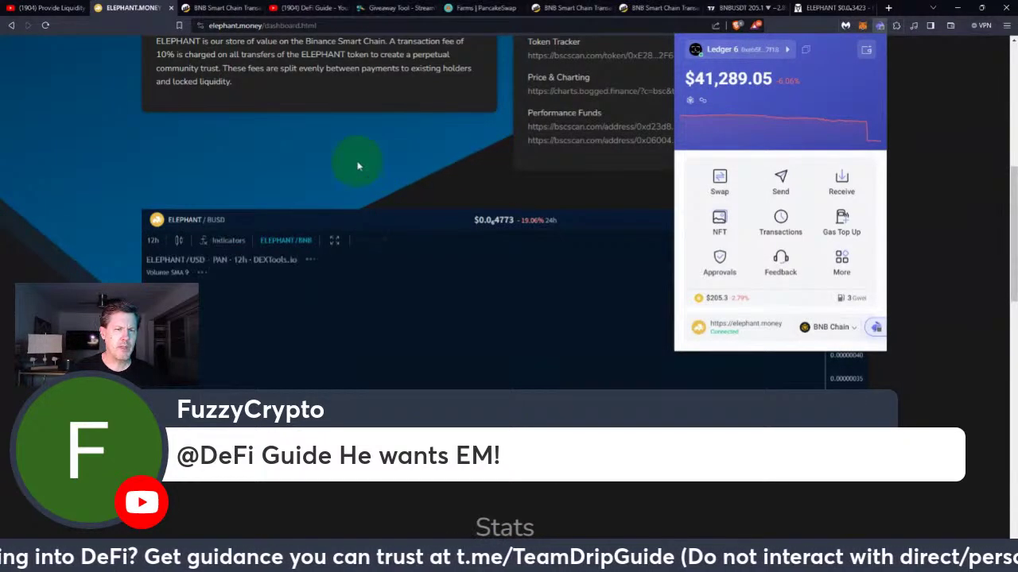
Check the YouTube description's elephant.money partner link, then return to the Elephant.Money tab
click(50, 11)
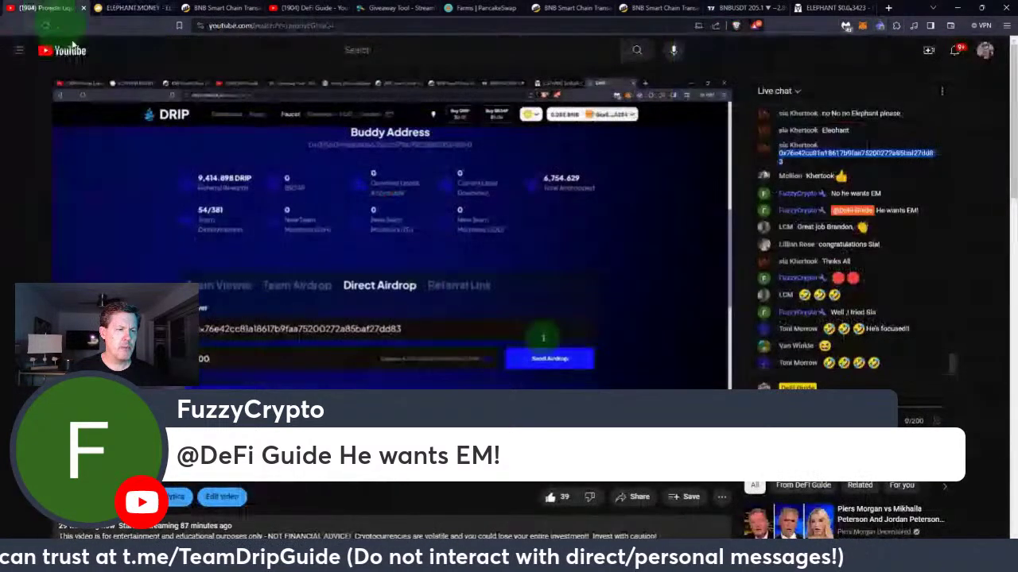
scroll(407, 327, down, 5)
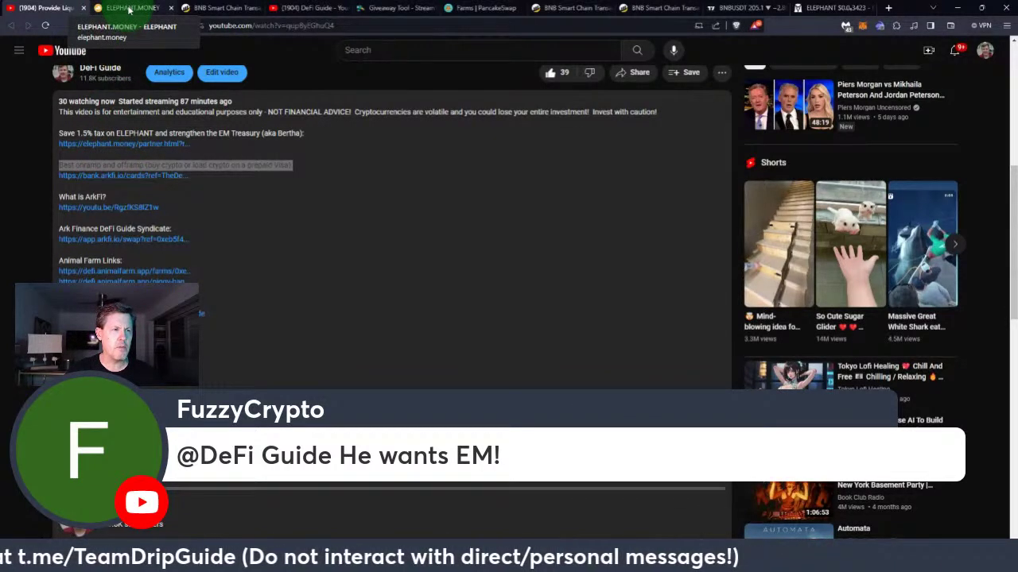
click(129, 10)
Go to Elephant.Money's Partner Network page from the site menu
scroll(866, 156, up, 5)
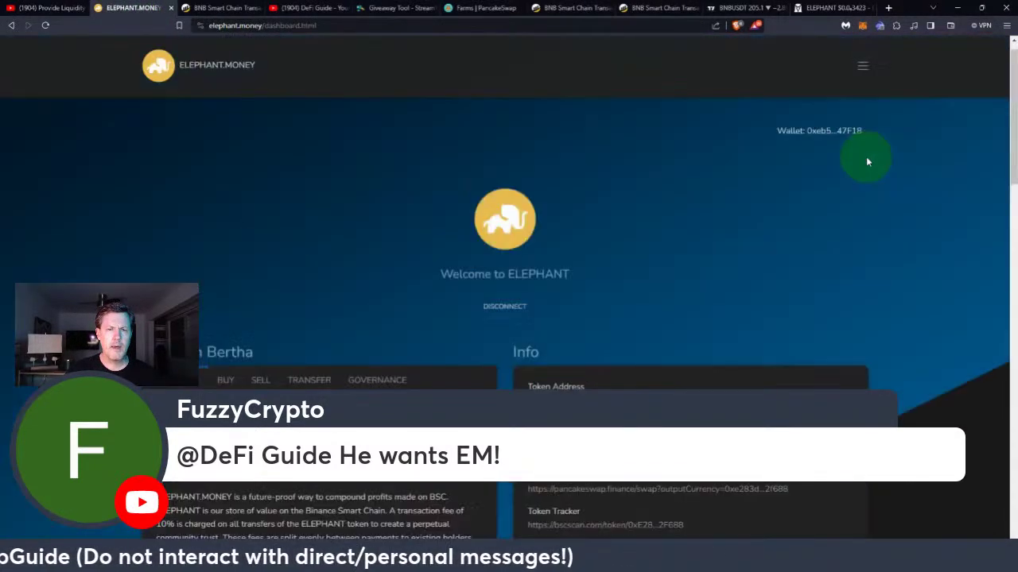
click(863, 68)
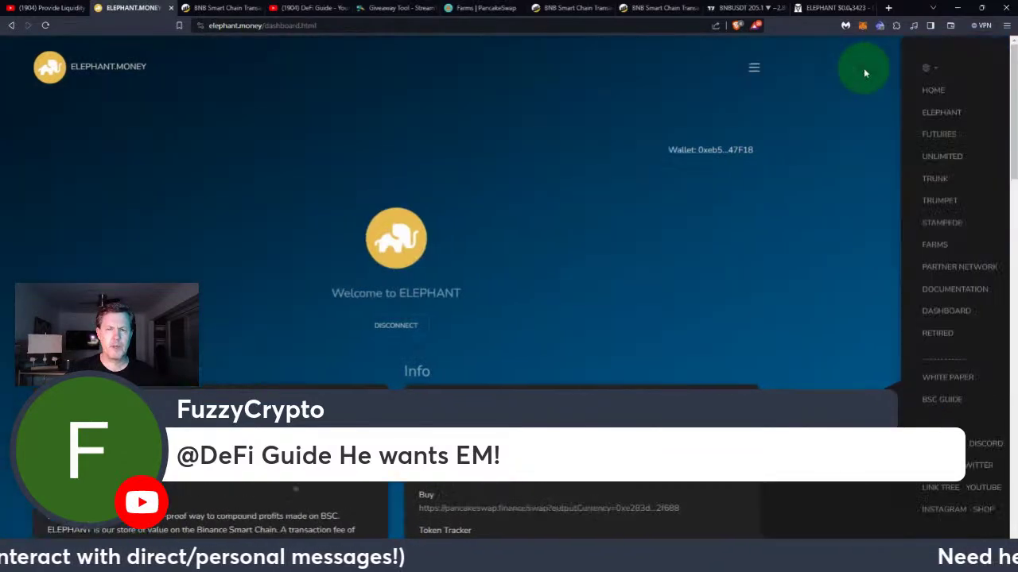
click(906, 271)
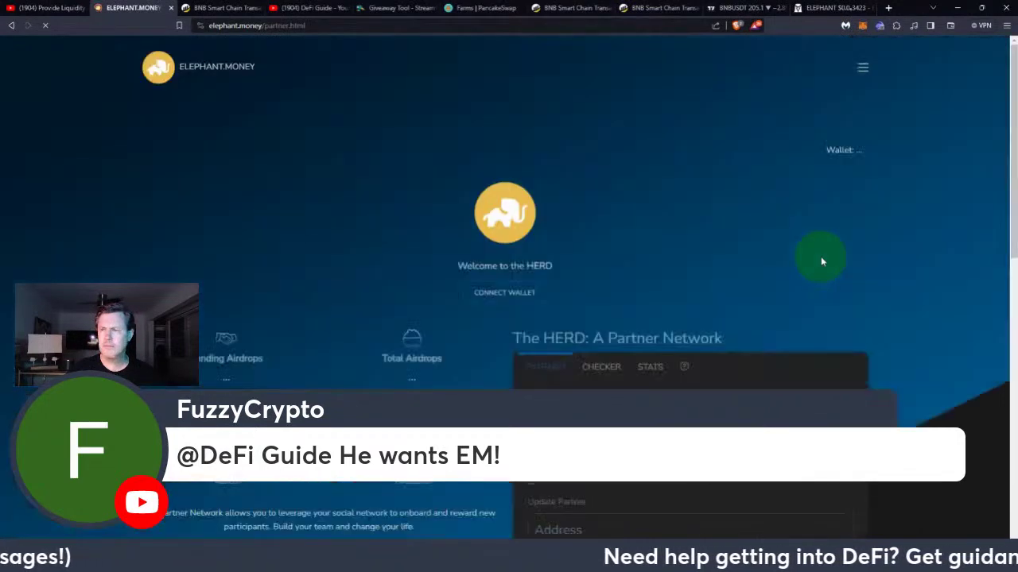
Check that the wallet's Current Partner address is already set on the HERD page
scroll(822, 262, down, 3)
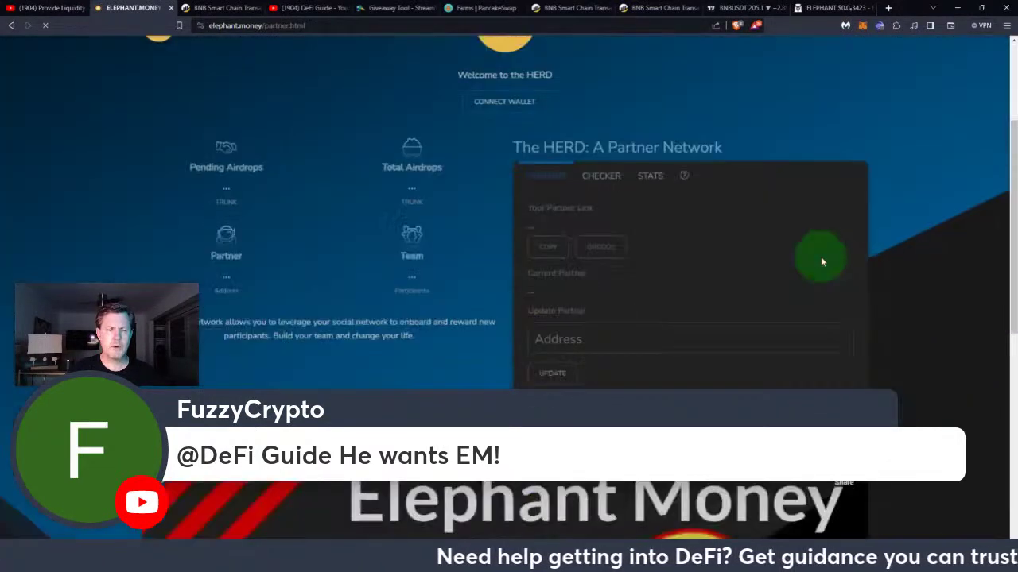
scroll(822, 262, down, 1)
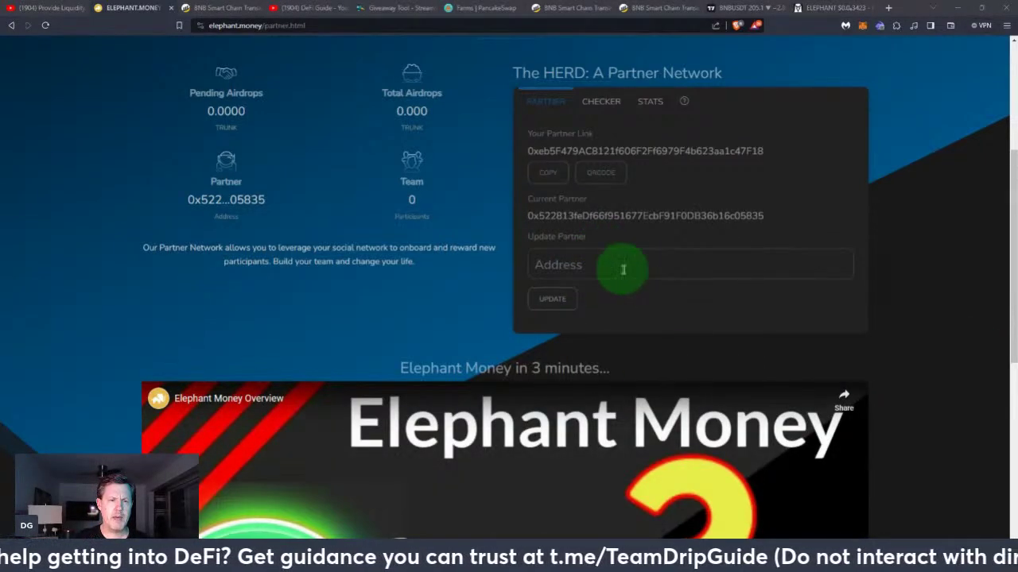
drag(527, 215, 766, 220)
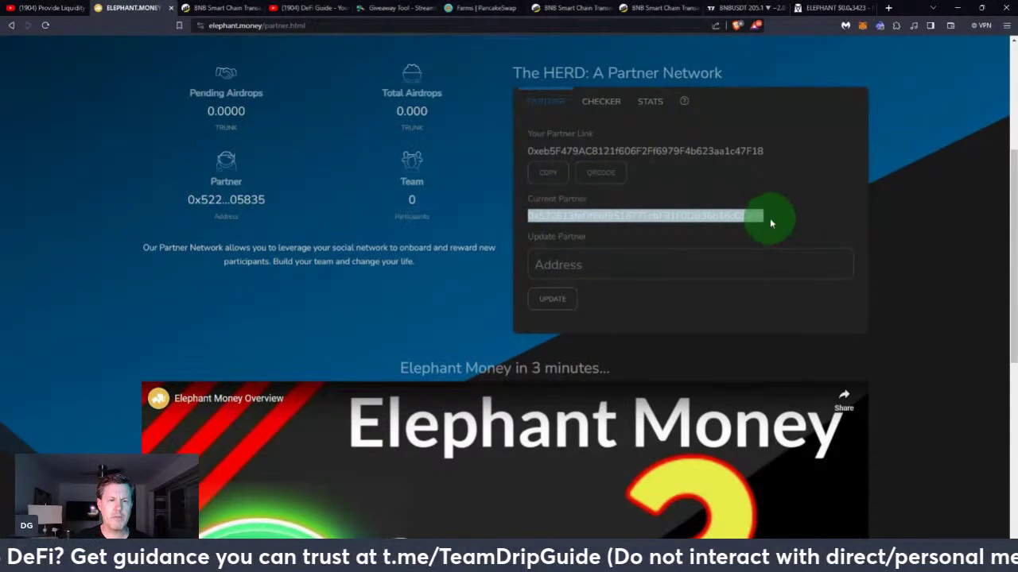
click(769, 223)
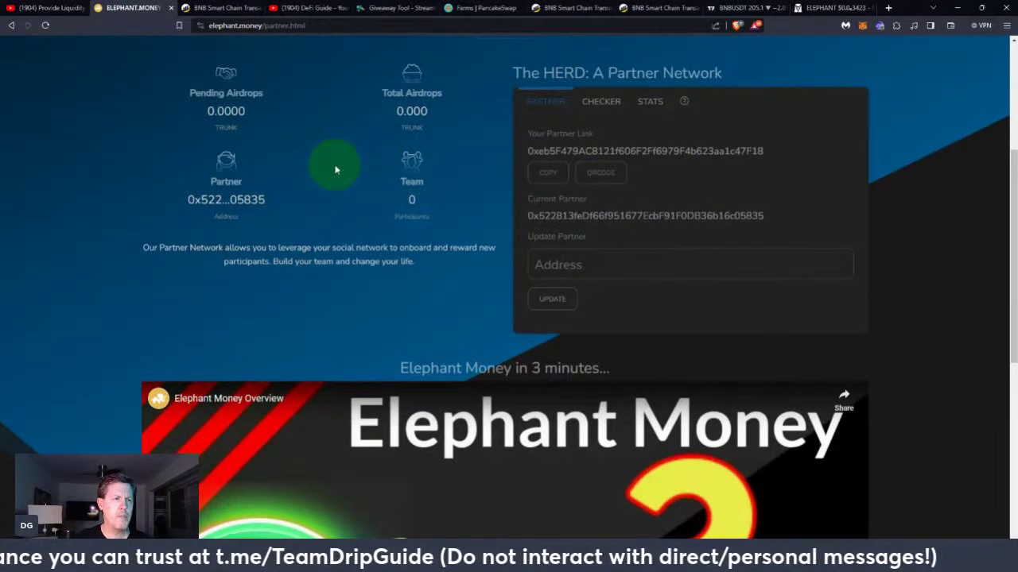
scroll(335, 169, up, 3)
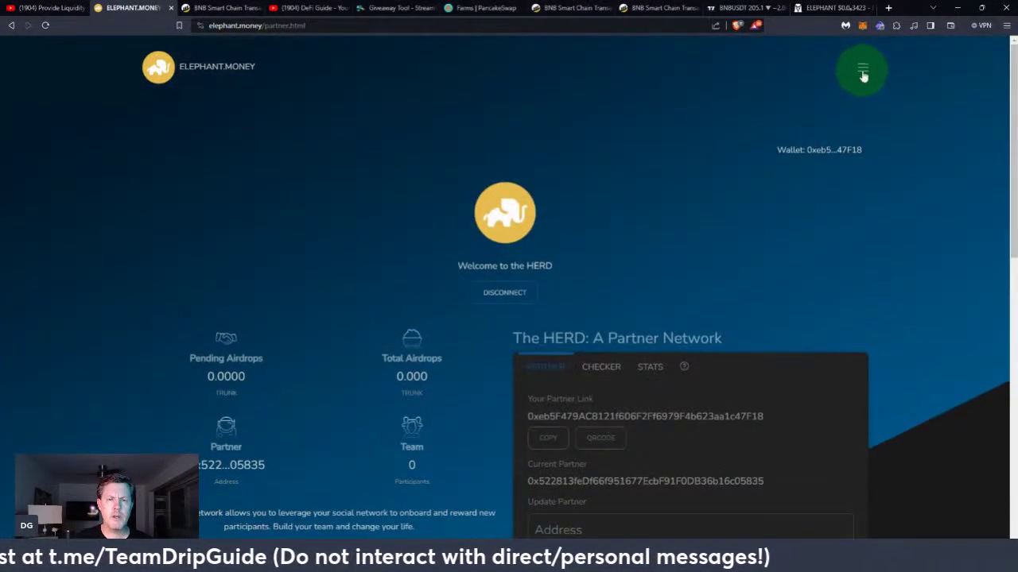
Switch to the Elephant Futures dashboard and bring the Buy with Bertha card into view
click(862, 70)
click(889, 122)
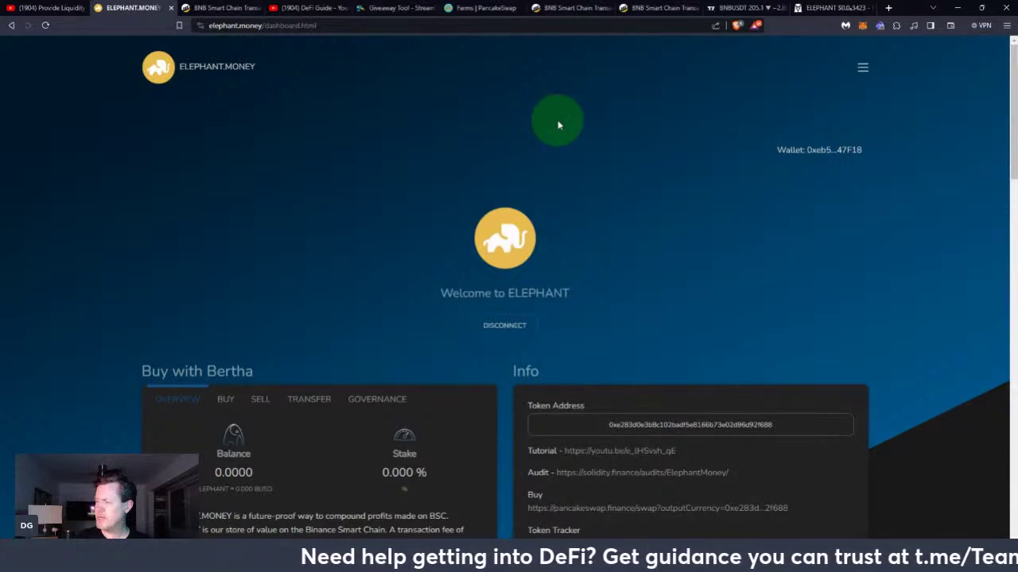
scroll(648, 277, down, 3)
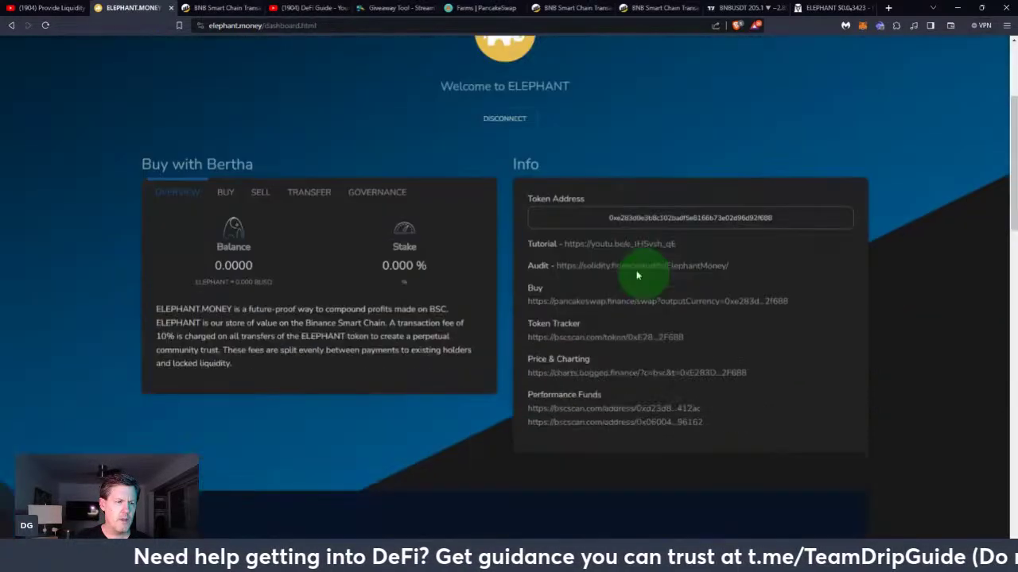
Submit a Bertha BUY of 0.08 BNB with the winner's pasted address as destination
click(231, 188)
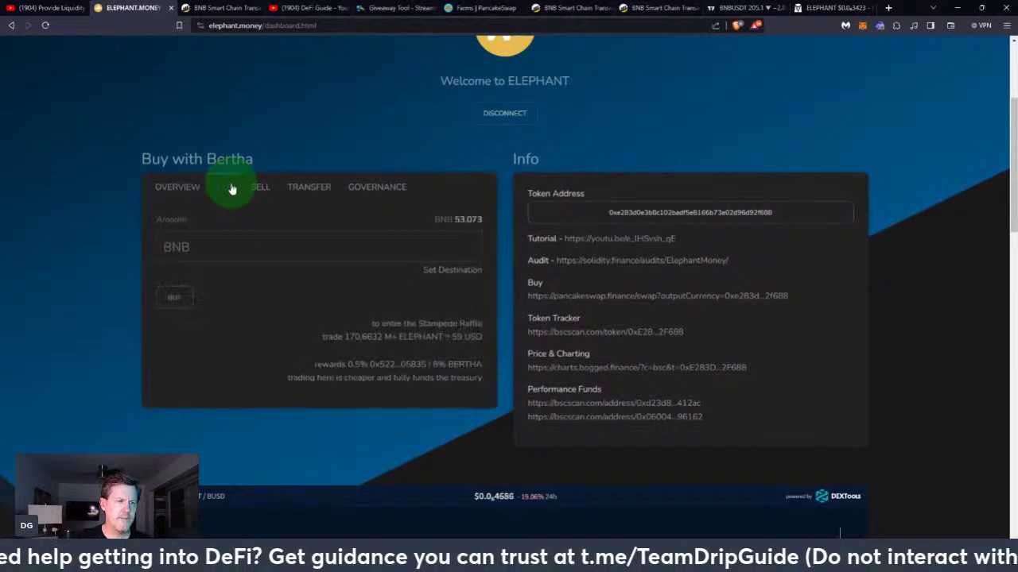
click(457, 270)
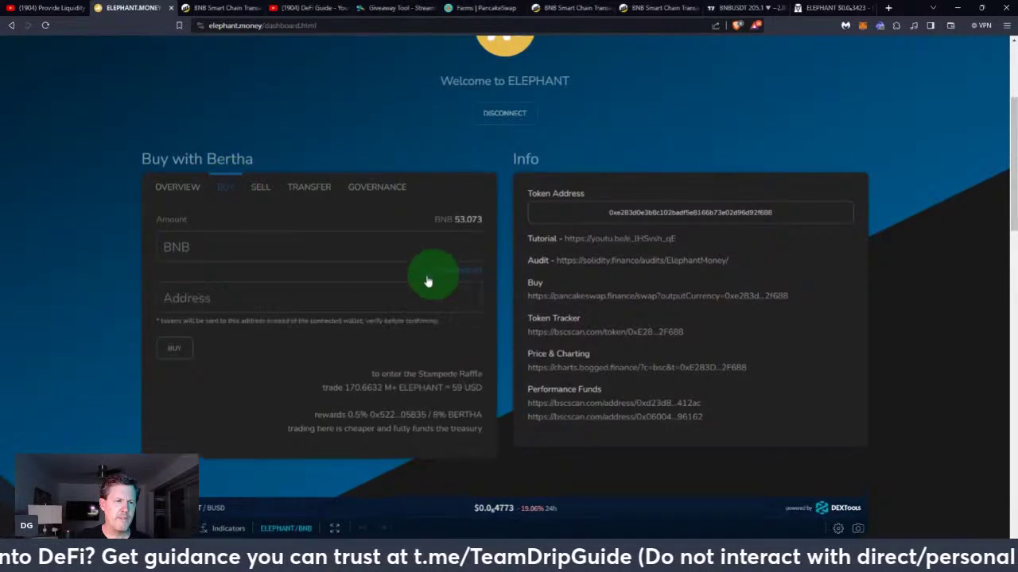
click(267, 296)
text(0x76e42cc81a18617b9faa75200272a85baf27dd83)
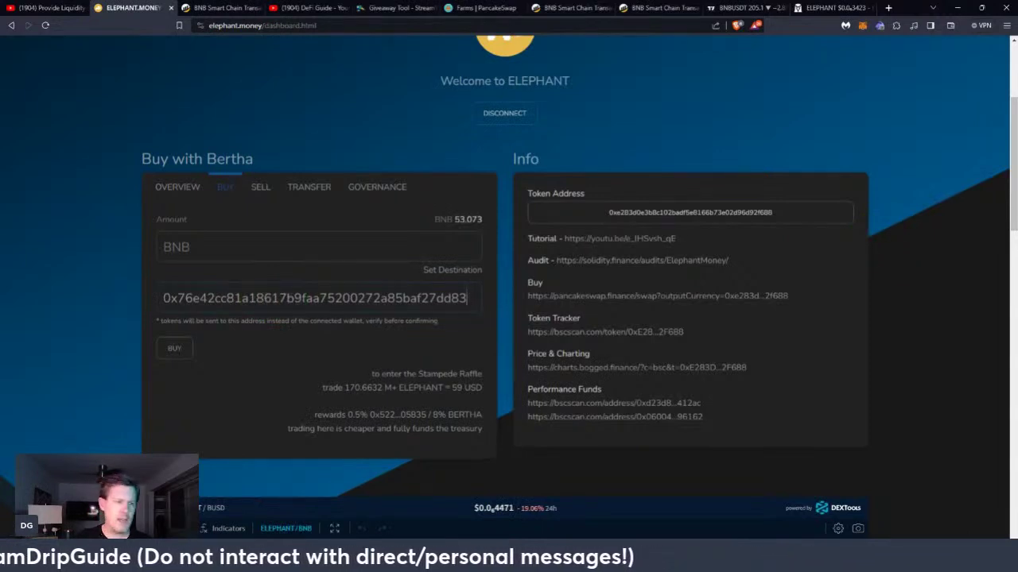
click(257, 241)
text(0.08)
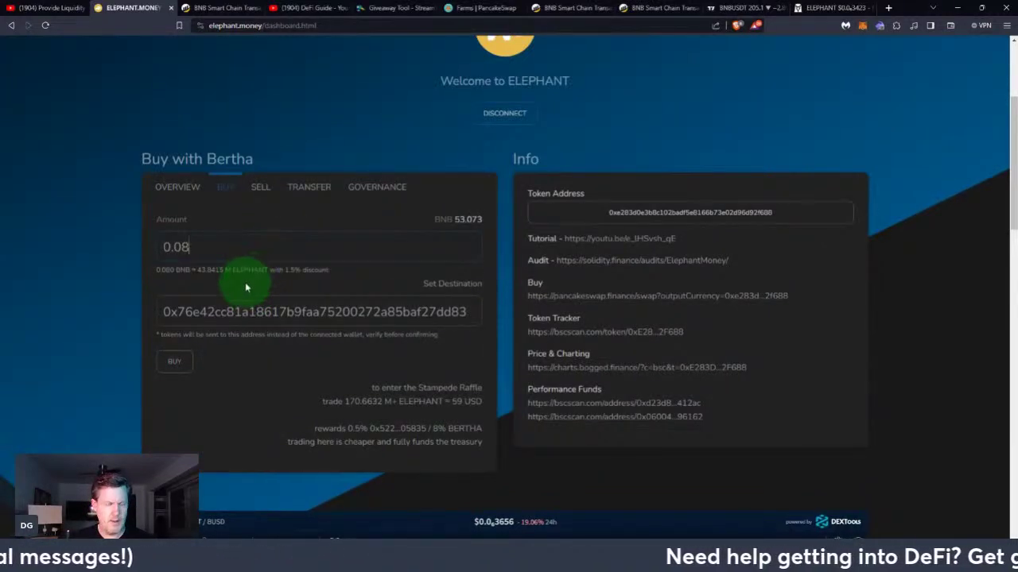
click(179, 363)
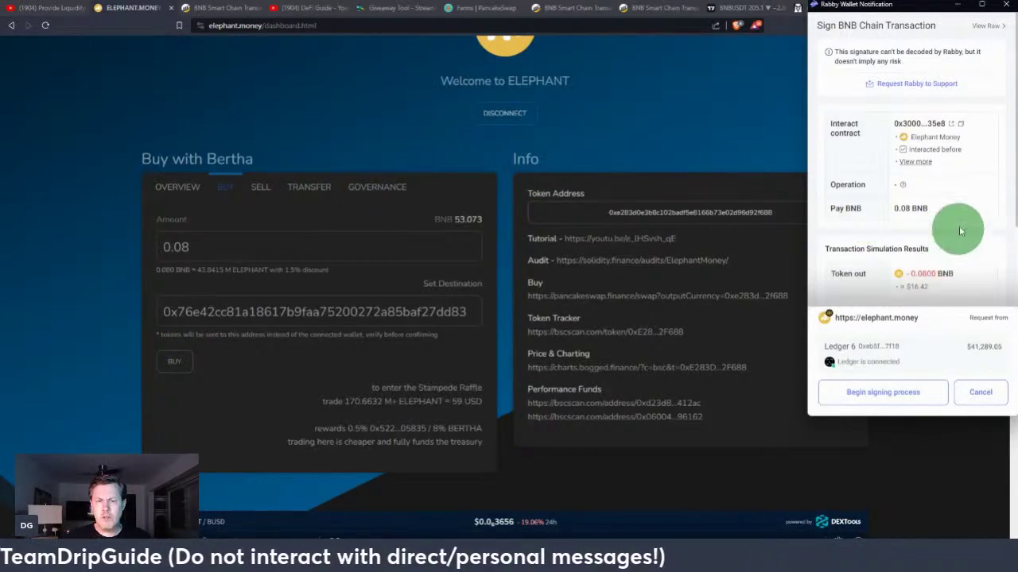
Review the Rabby transaction and gas, then send it to the Ledger for signing
scroll(954, 218, down, 2)
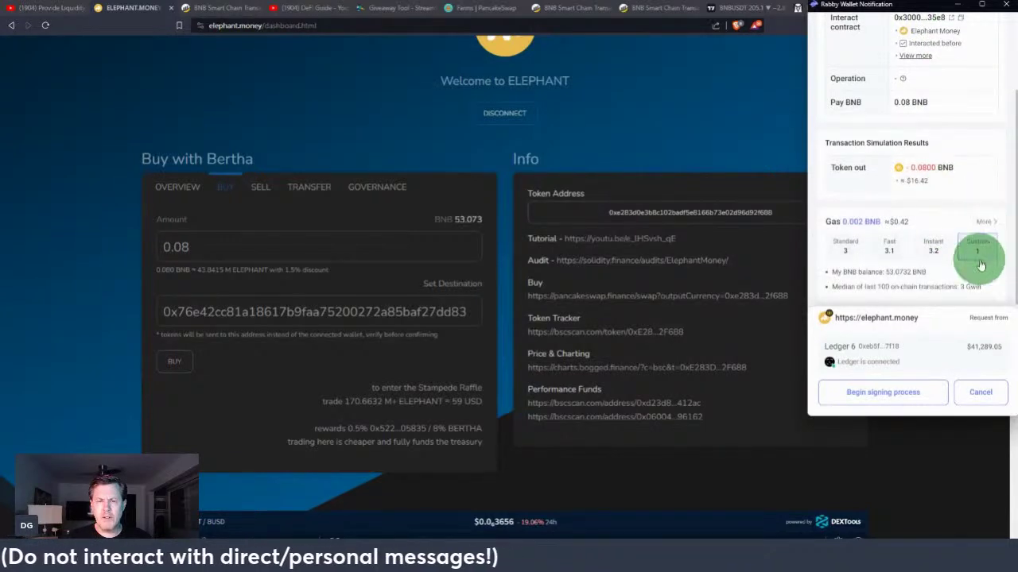
scroll(895, 286, down, 1)
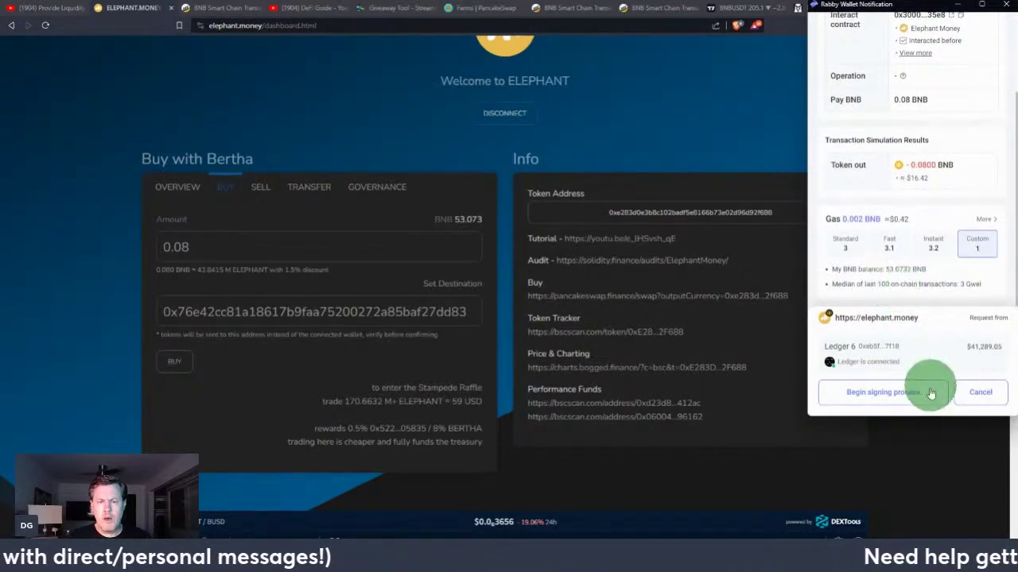
click(891, 401)
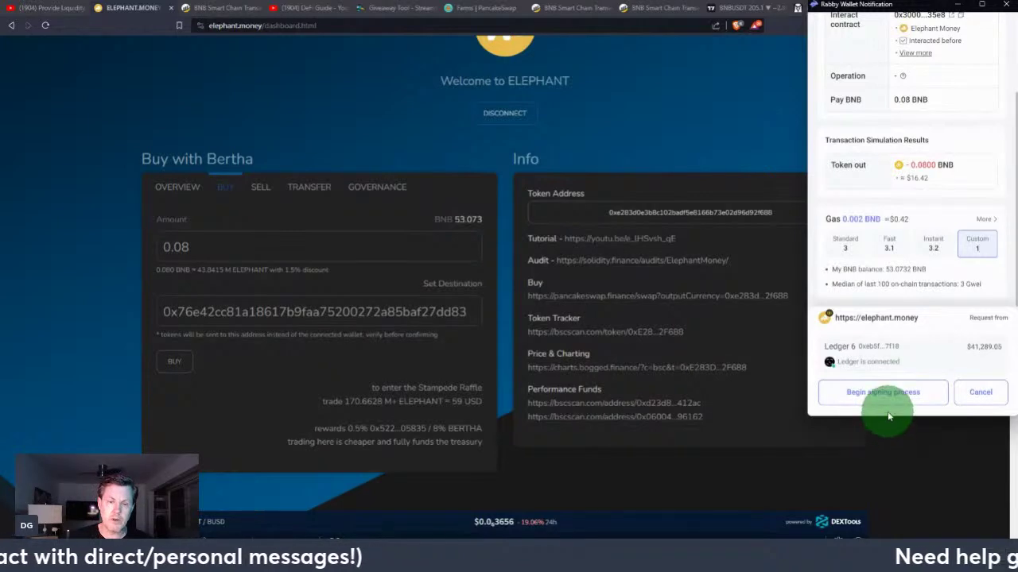
click(886, 392)
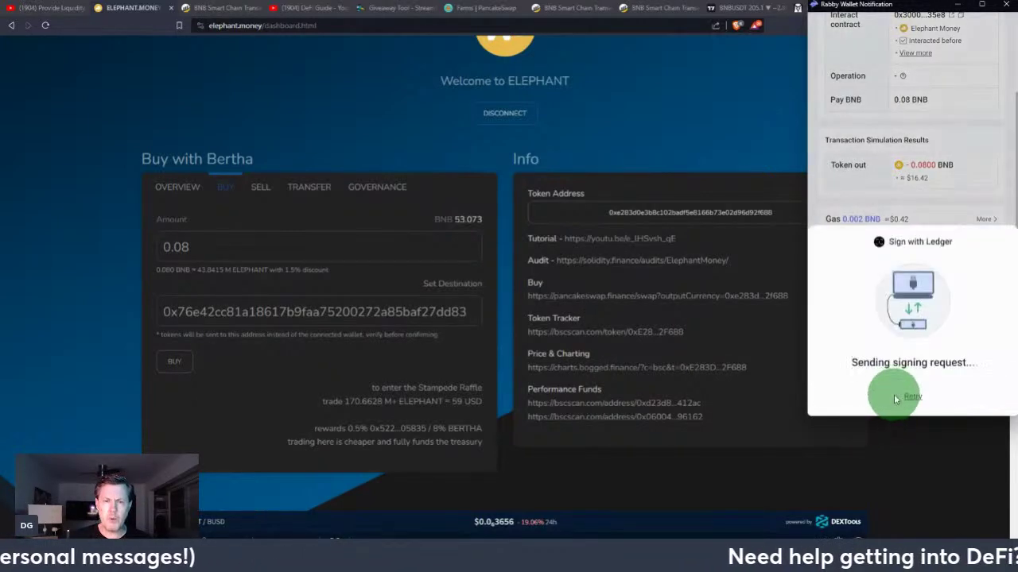